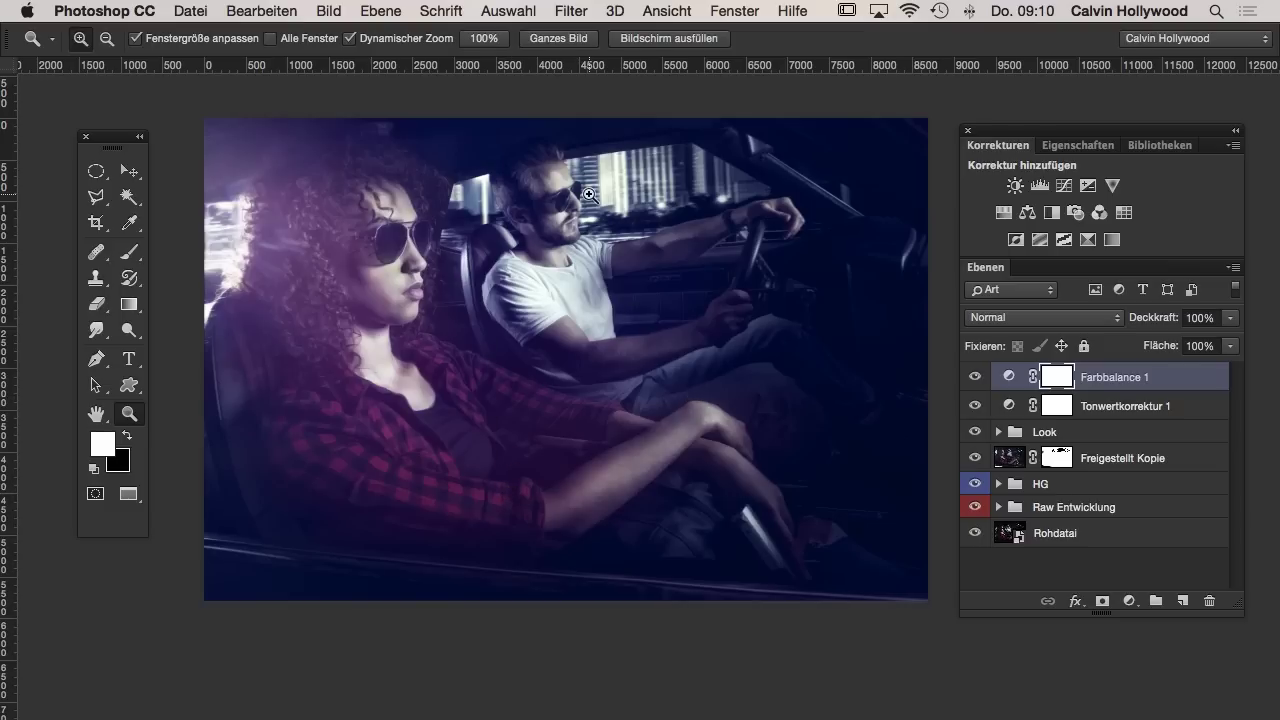
- Bring up the Fenster > Anordnen window-arrangement options over the purple car portrait
left_click(674, 11)
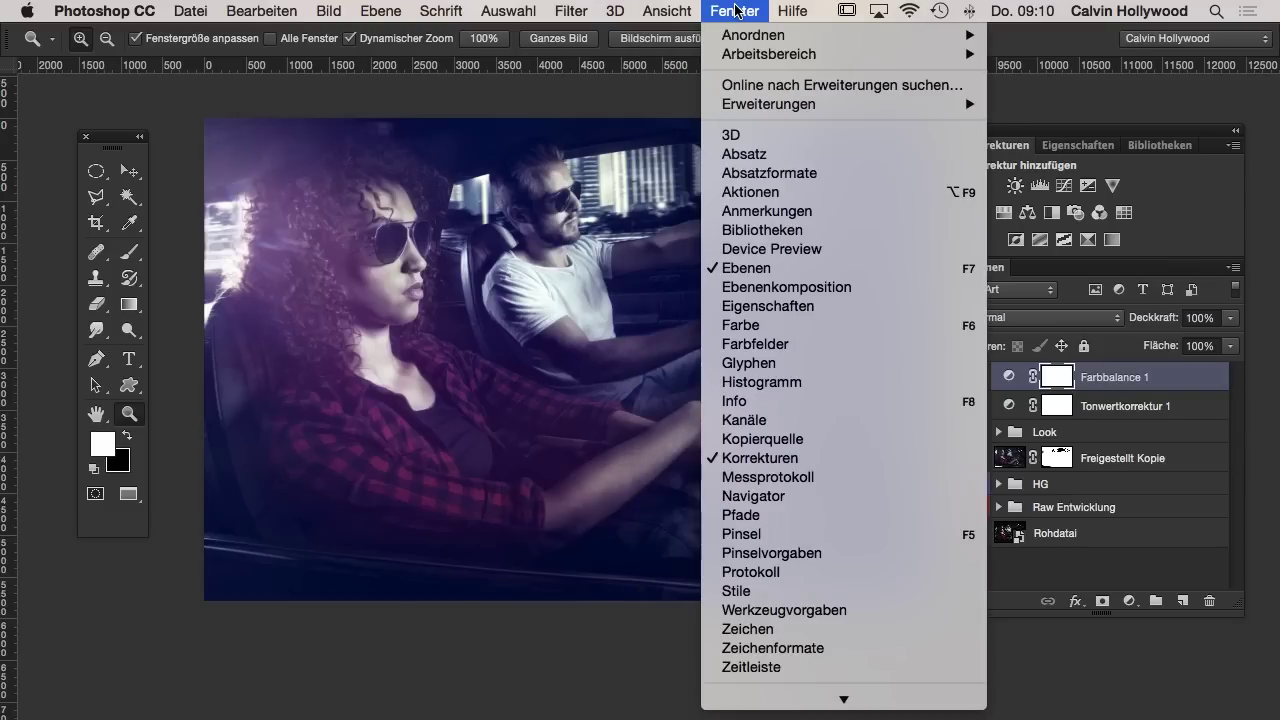
mouse_move(753, 35)
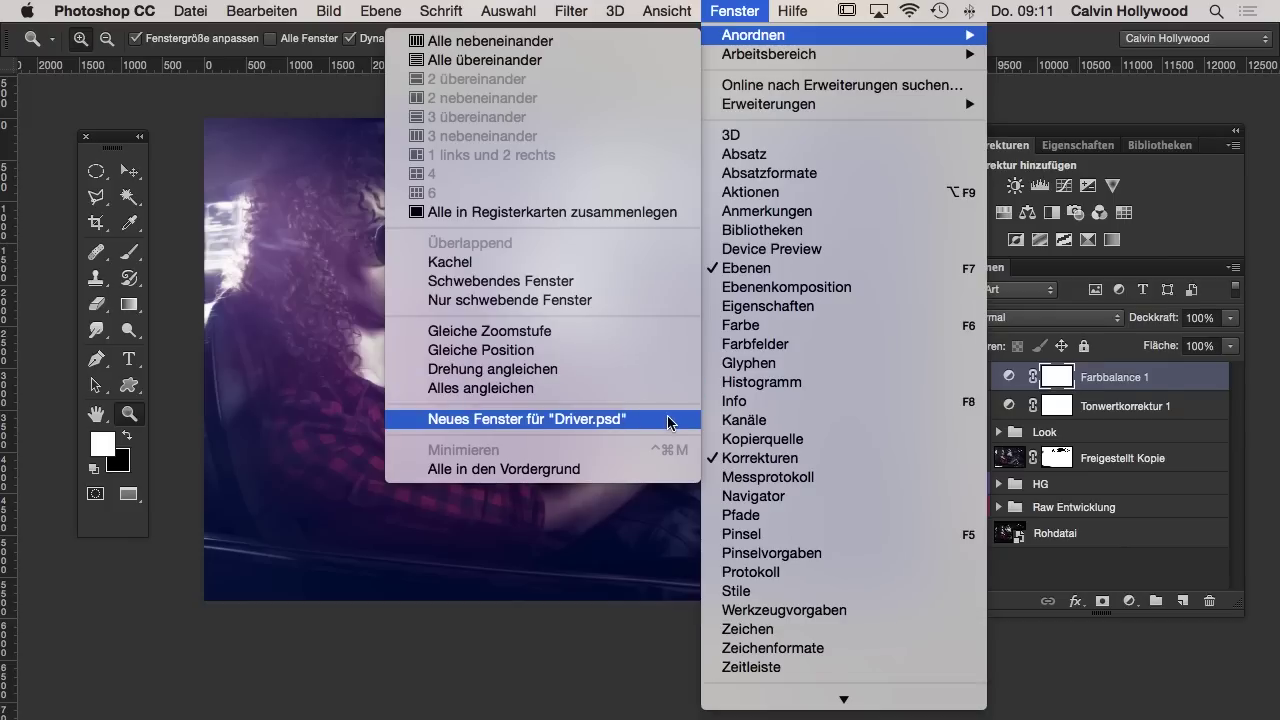
- Open a second window of Driver.psd and stack both views with 2 übereinander
left_click(541, 426)
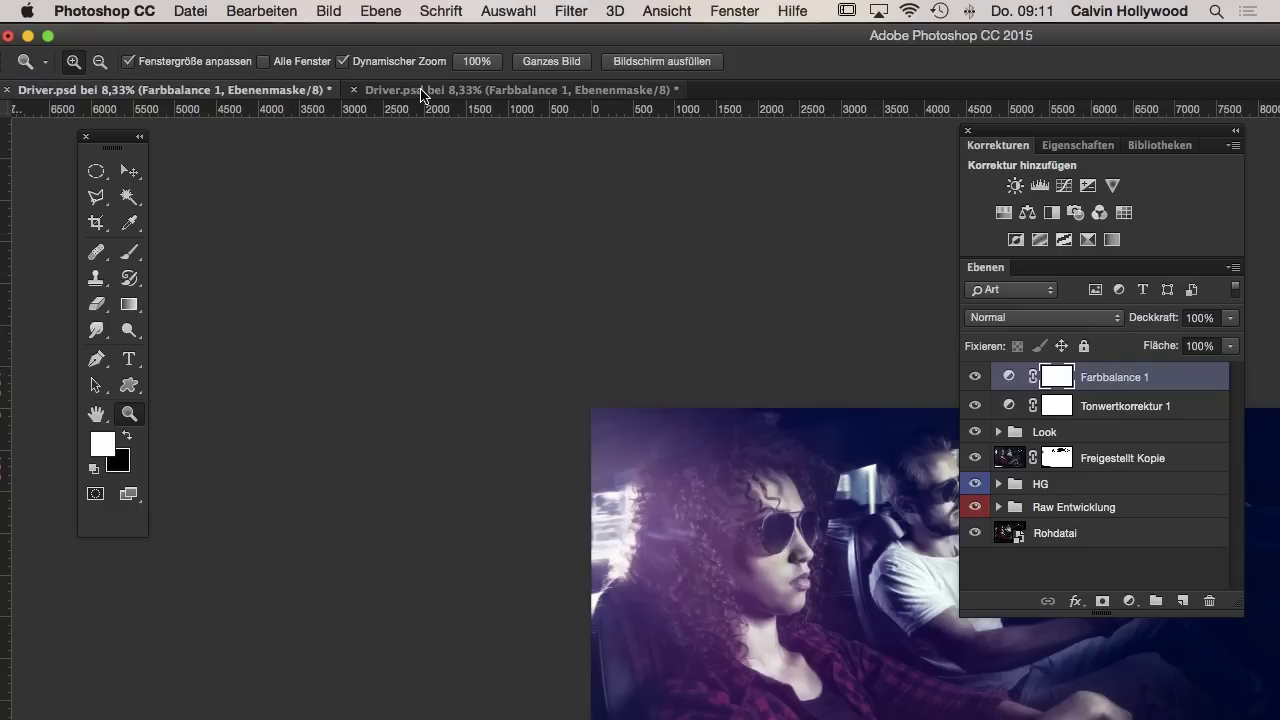
left_click(420, 92)
left_click_drag(420, 92, 400, 92)
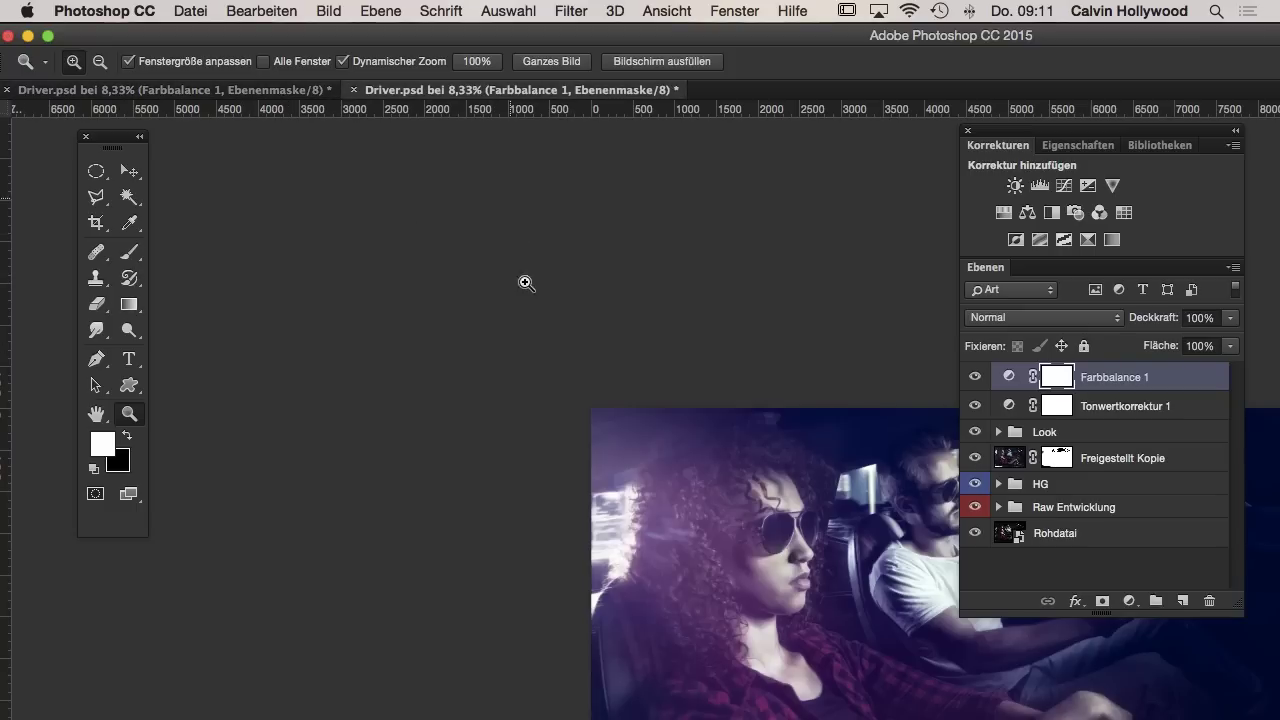
key("f")
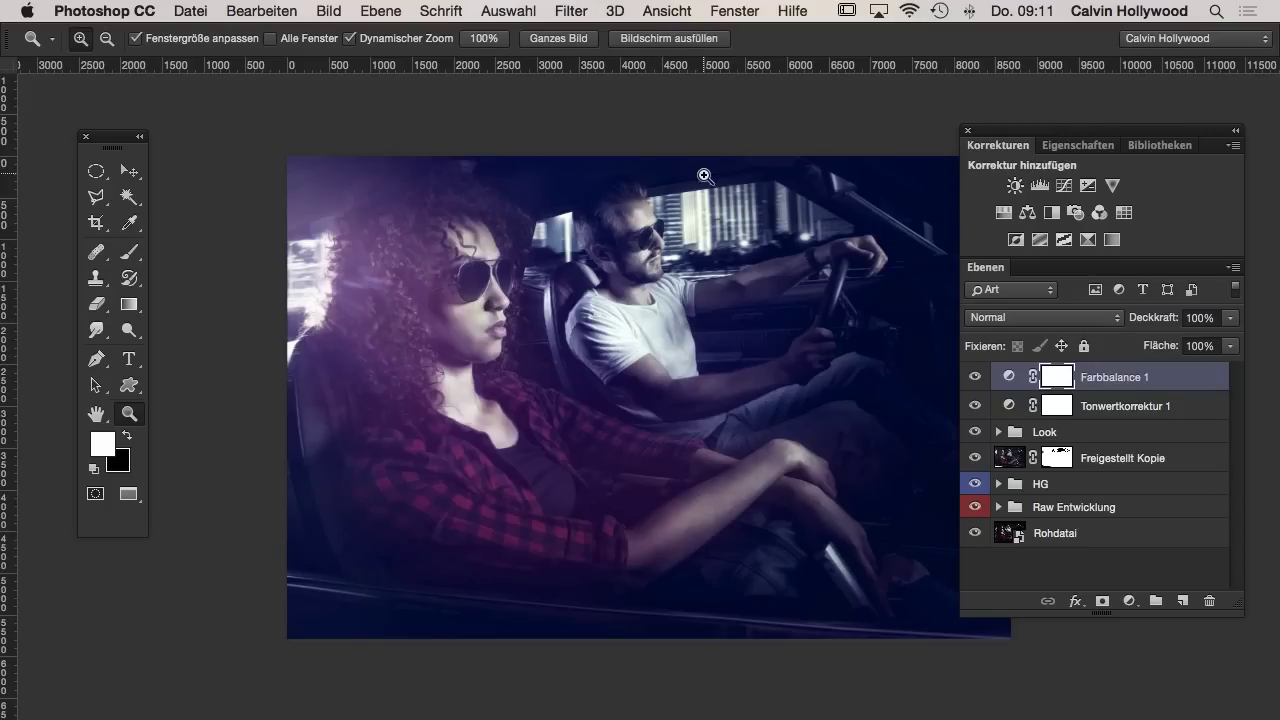
left_click(735, 11)
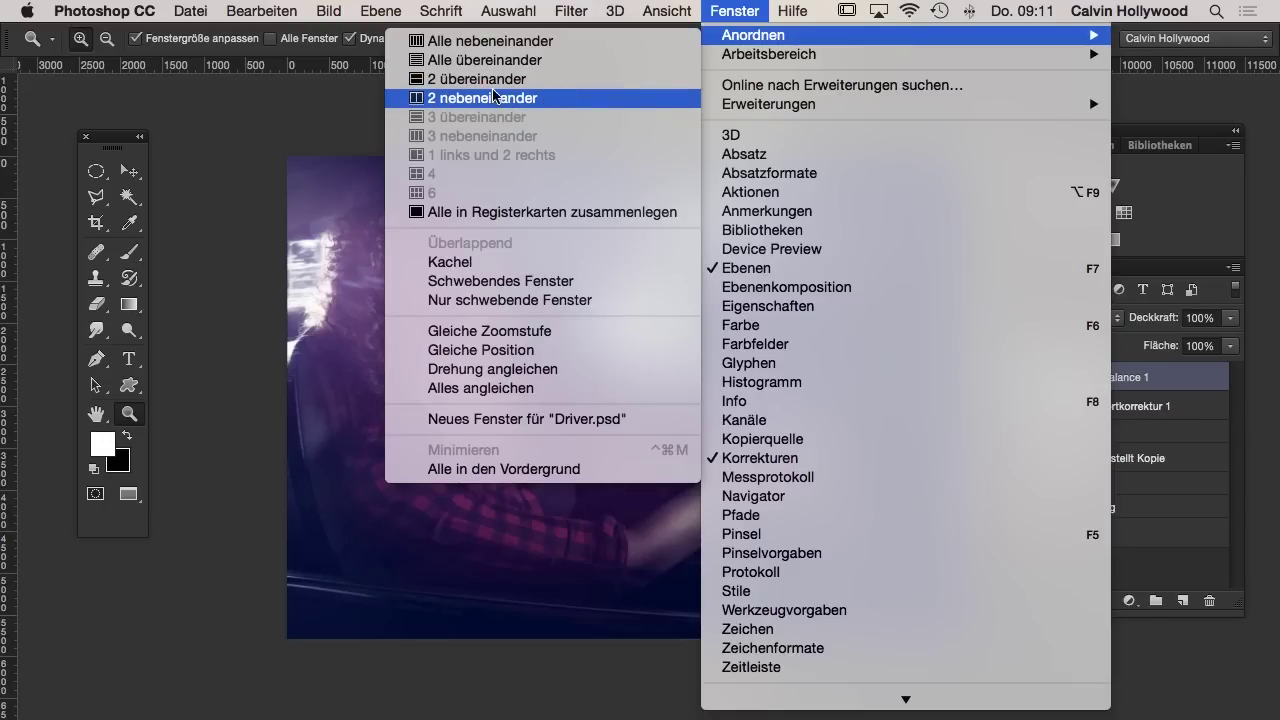
left_click(493, 79)
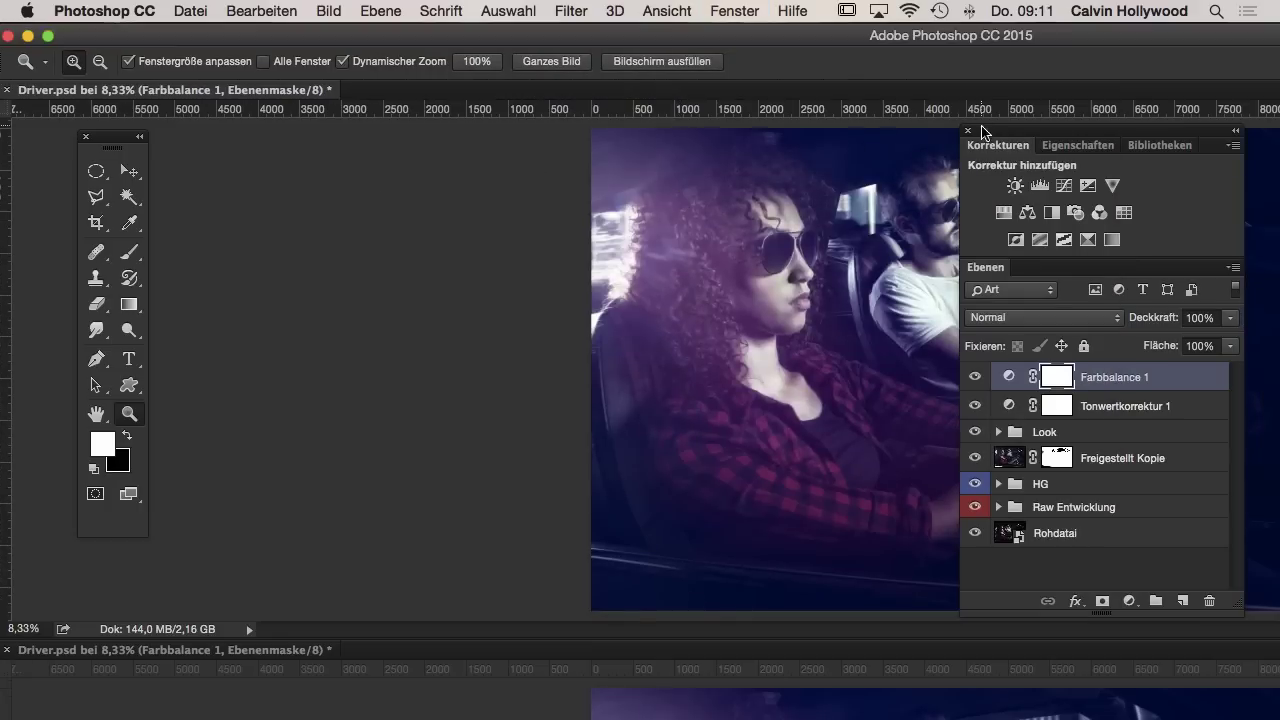
- Zoom and pan the upper view onto the woman's face, enlarging the lower view
left_click_drag(981, 130, 1095, 127)
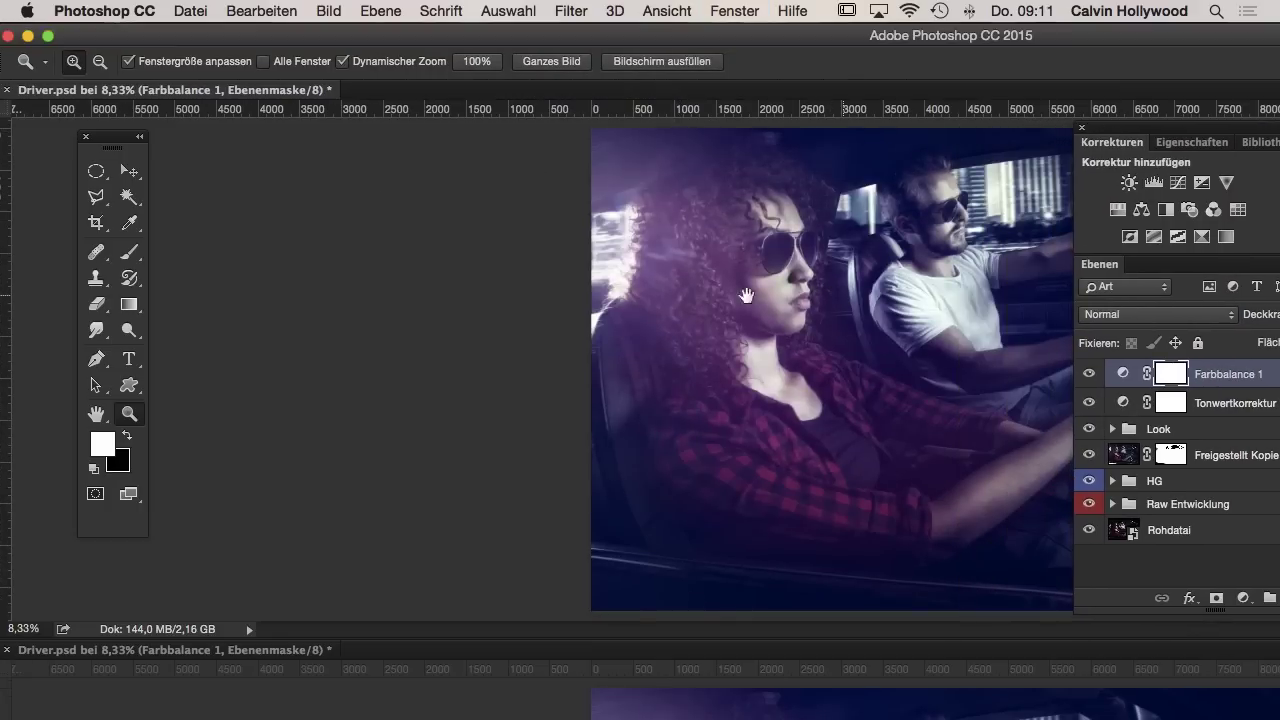
left_click(831, 279)
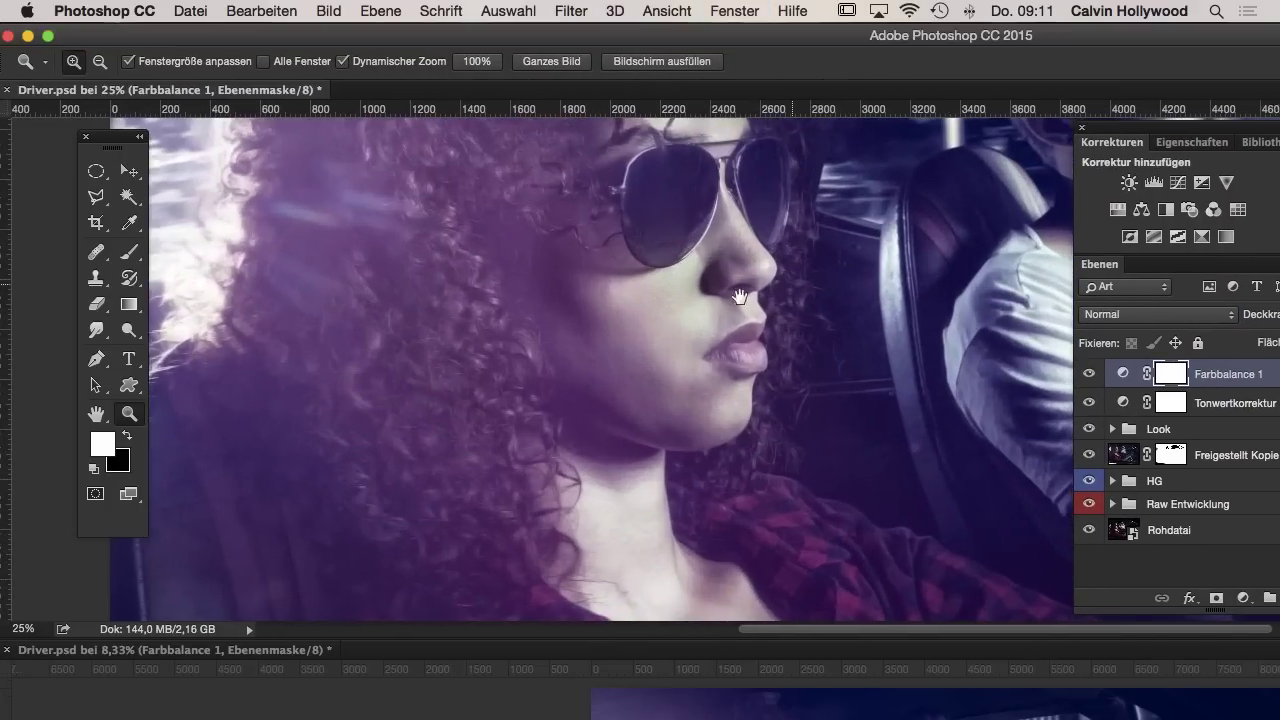
left_click_drag(740, 296, 608, 337)
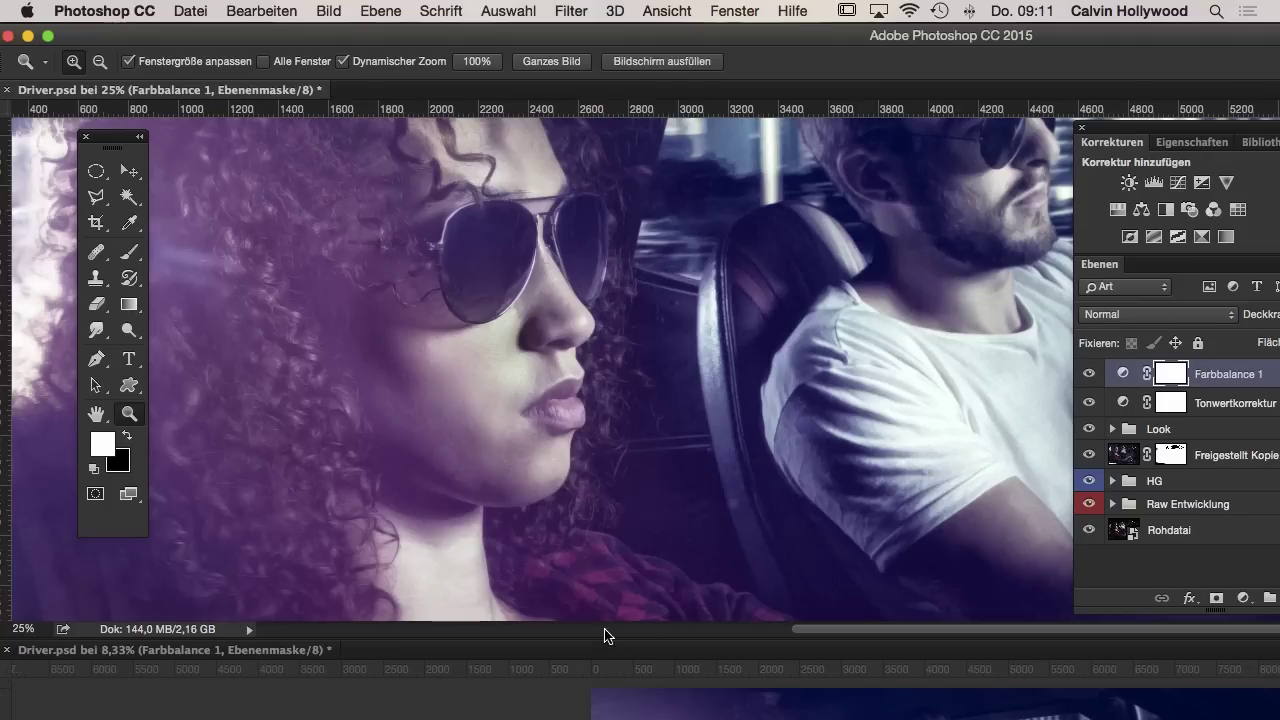
left_click(590, 629)
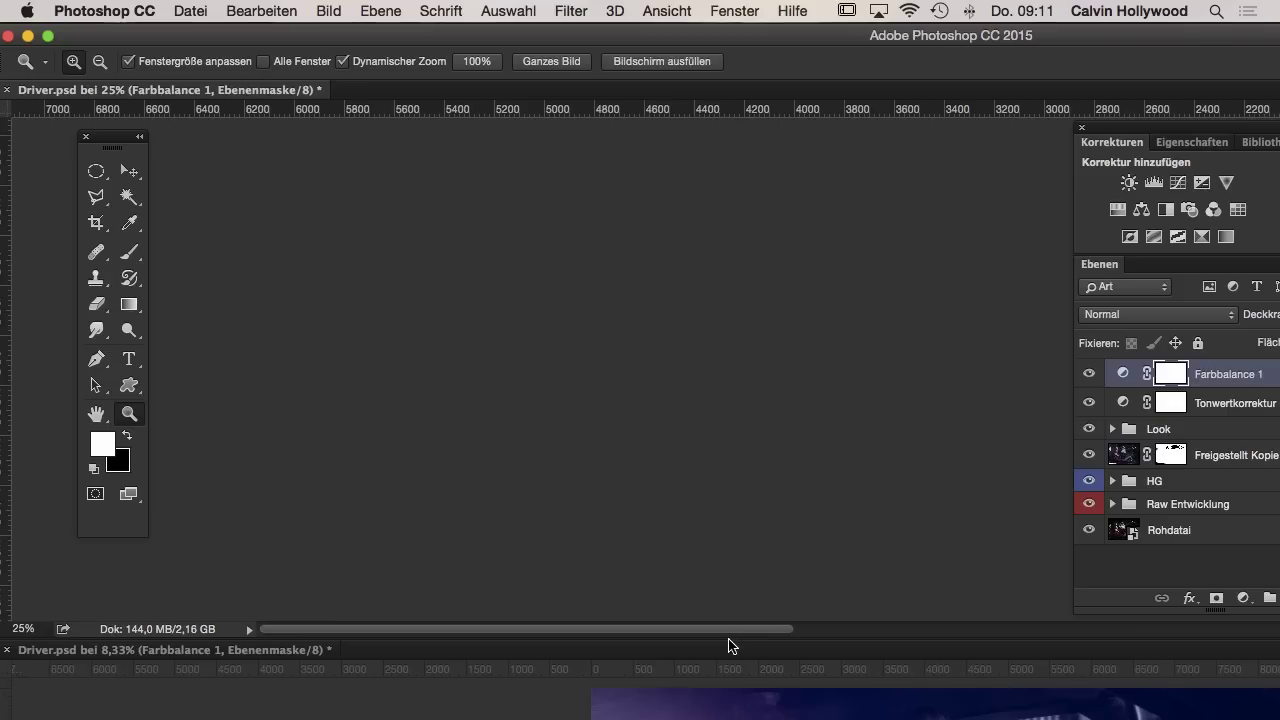
mouse_move(727, 638)
left_mouse_down()
mouse_move(715, 350)
mouse_move(715, 420)
left_mouse_up()
- Refit and zoom the upper view onto the driver's face, then float the panels free
left_click(590, 258)
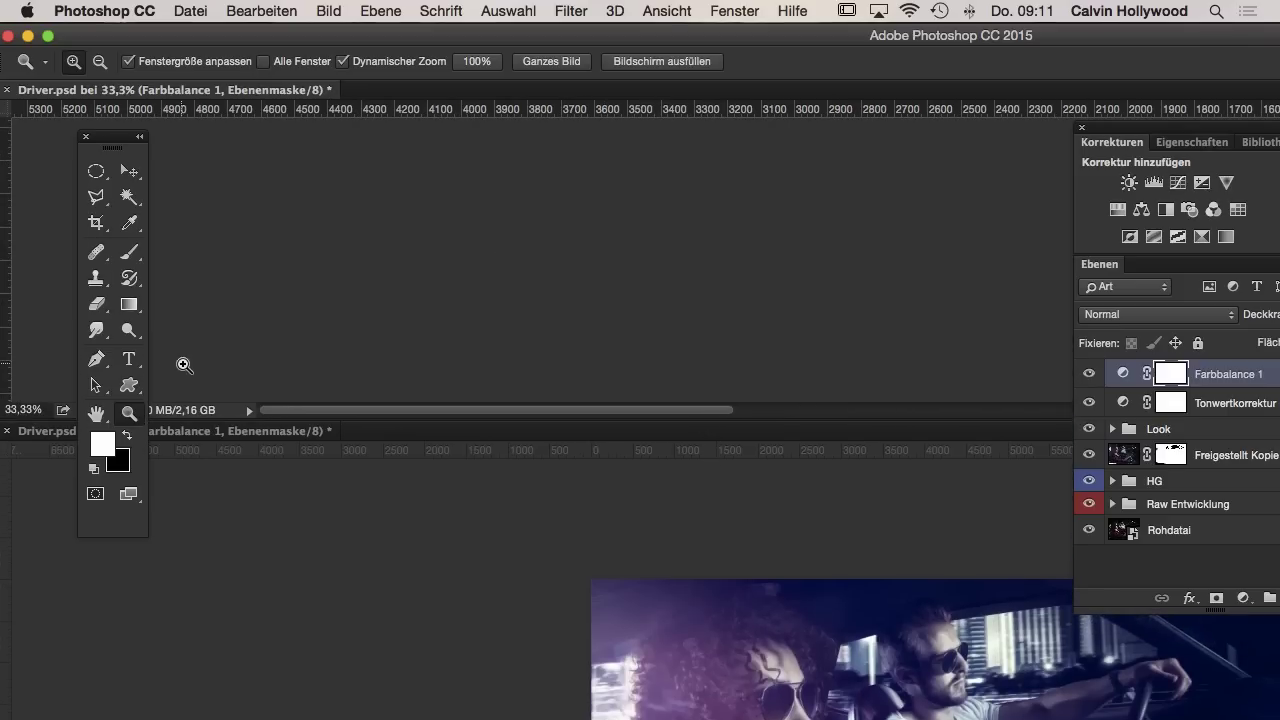
double_click(96, 413)
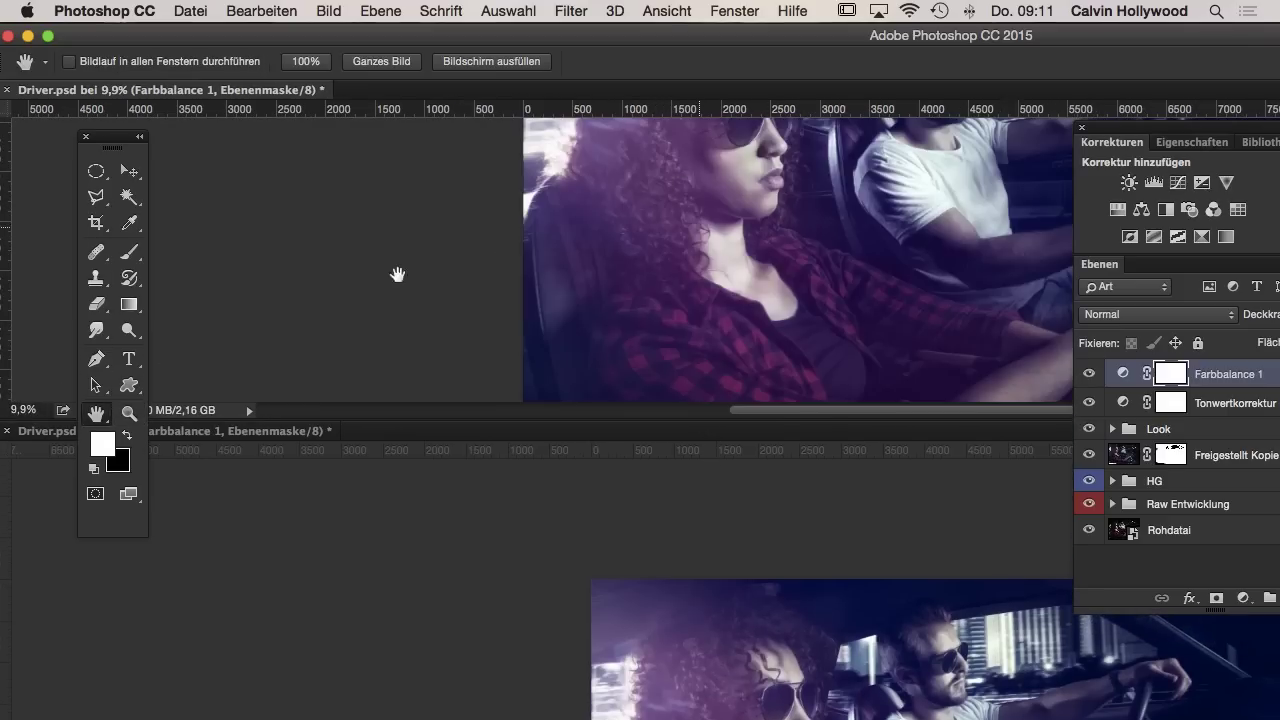
left_click(135, 413)
left_click(774, 152)
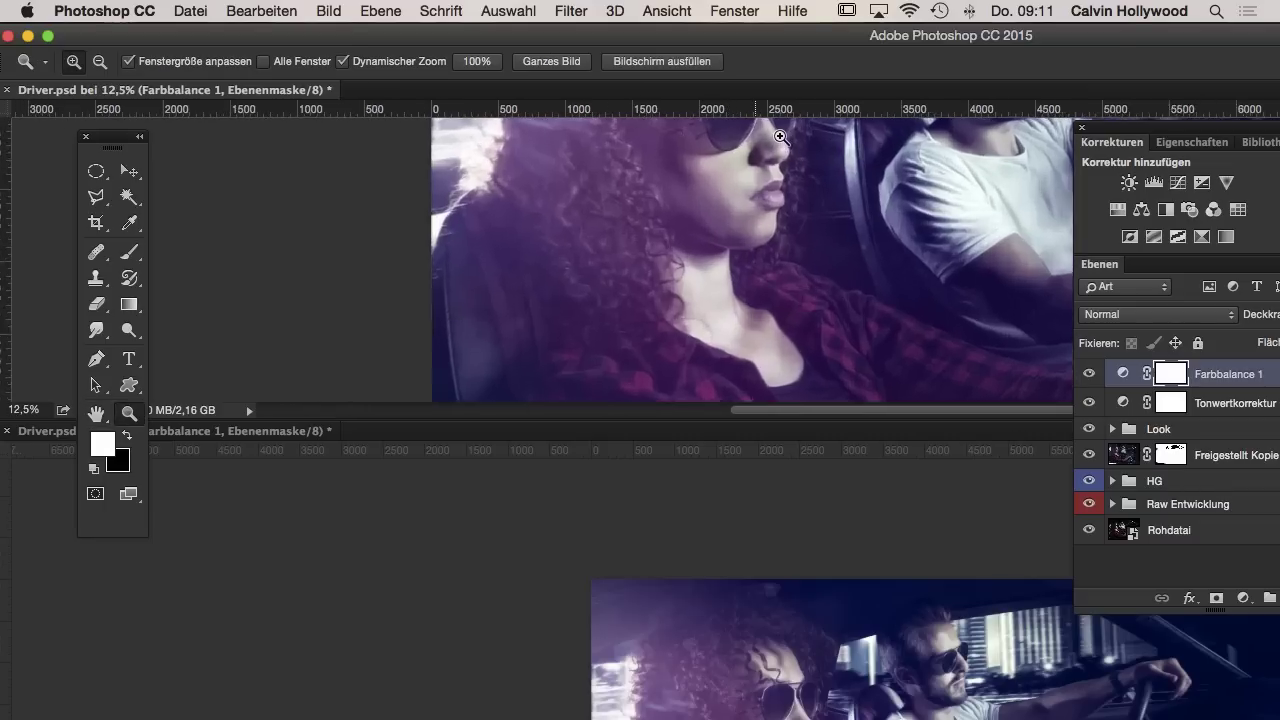
left_click_drag(737, 206, 646, 311)
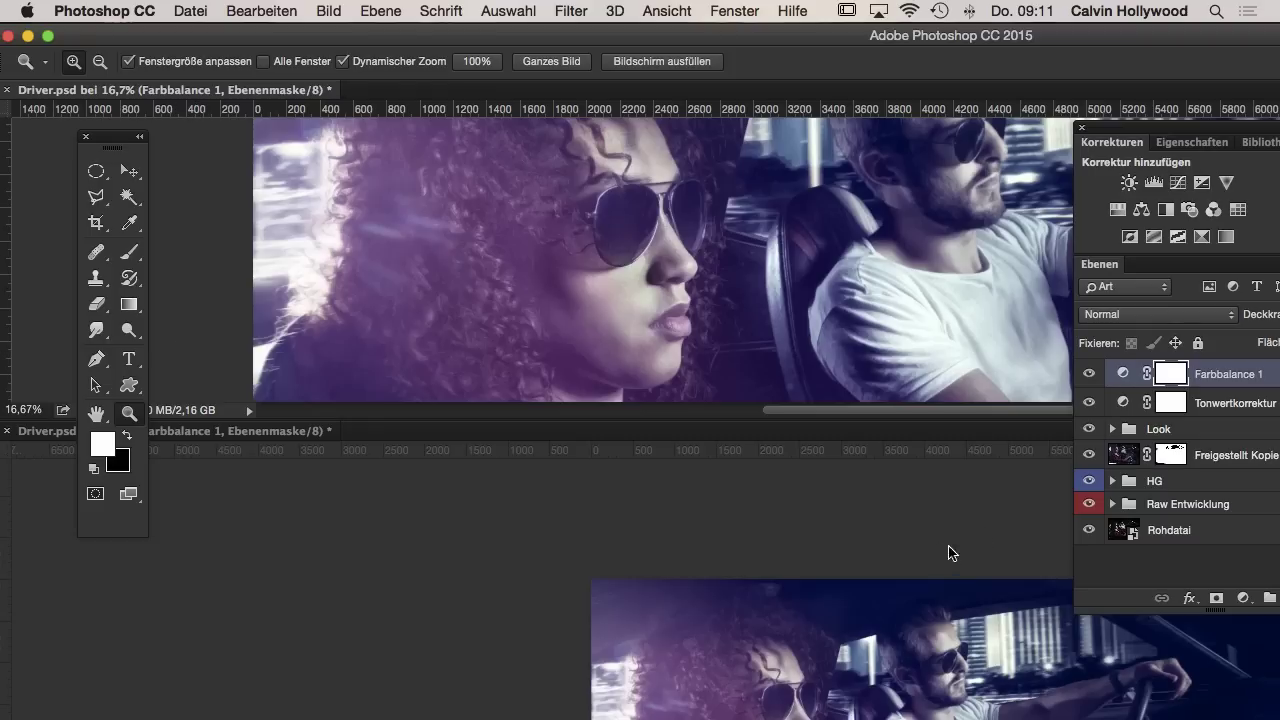
left_click_drag(1187, 123, 1034, 156)
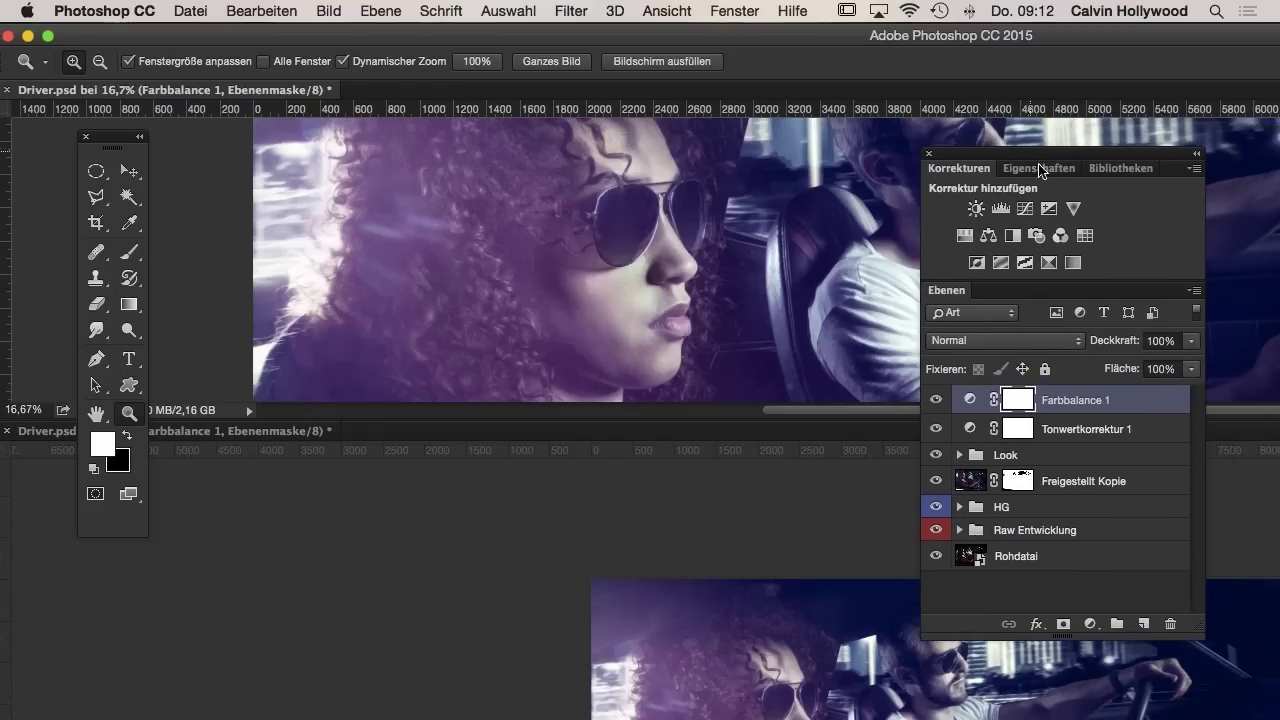
left_click(1143, 623)
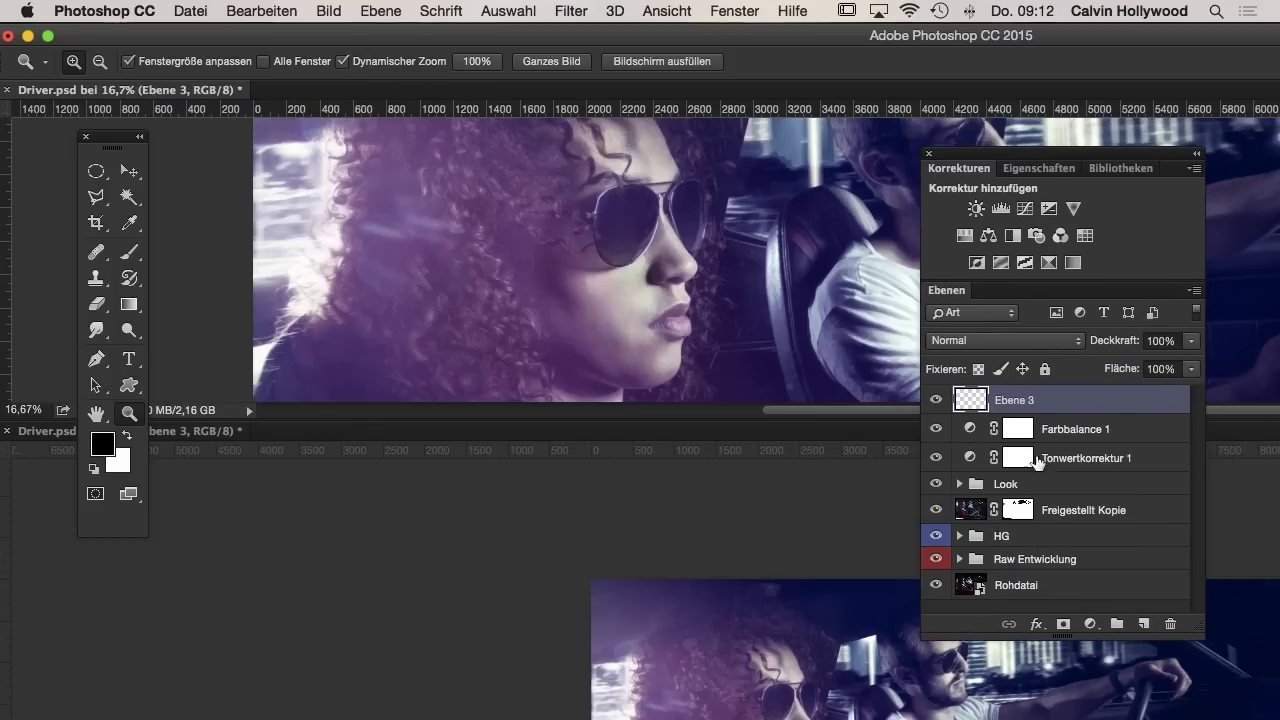
left_click(978, 341)
left_click(980, 572)
left_click(129, 253)
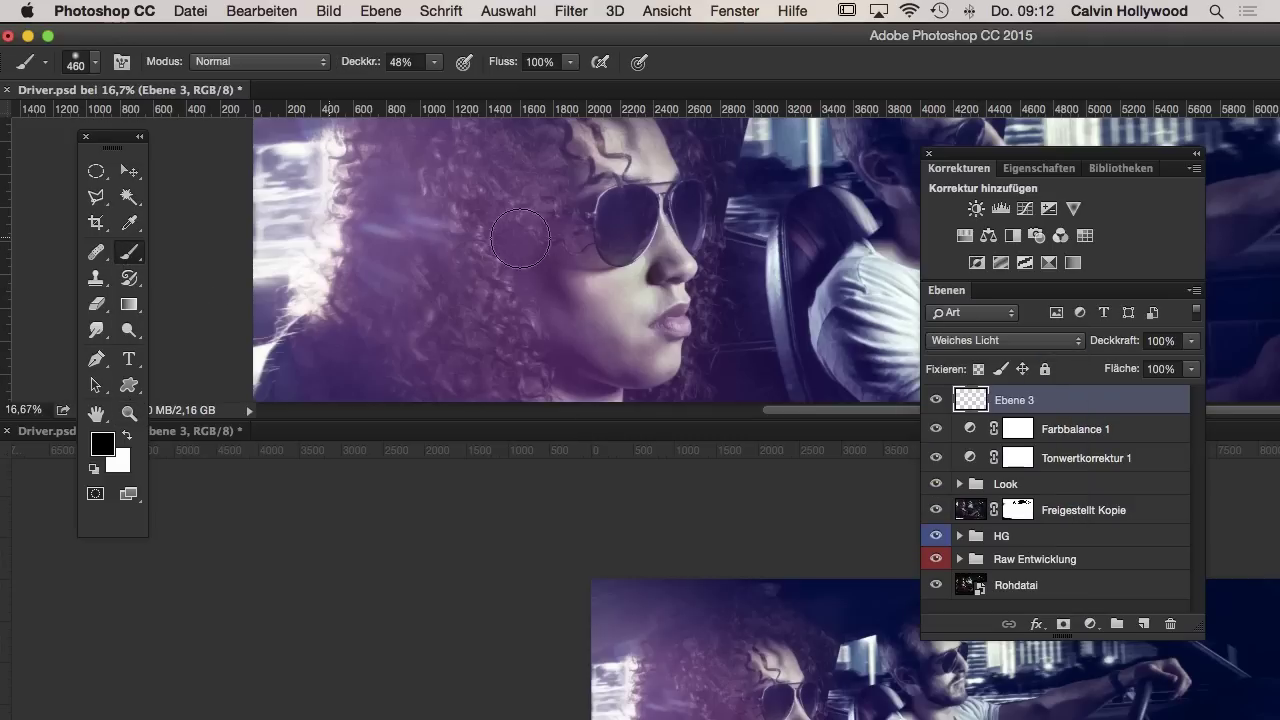
mouse_move(604, 235)
left_mouse_down()
mouse_move(633, 222)
mouse_move(625, 232)
left_mouse_up()
left_click(797, 652)
key("z")
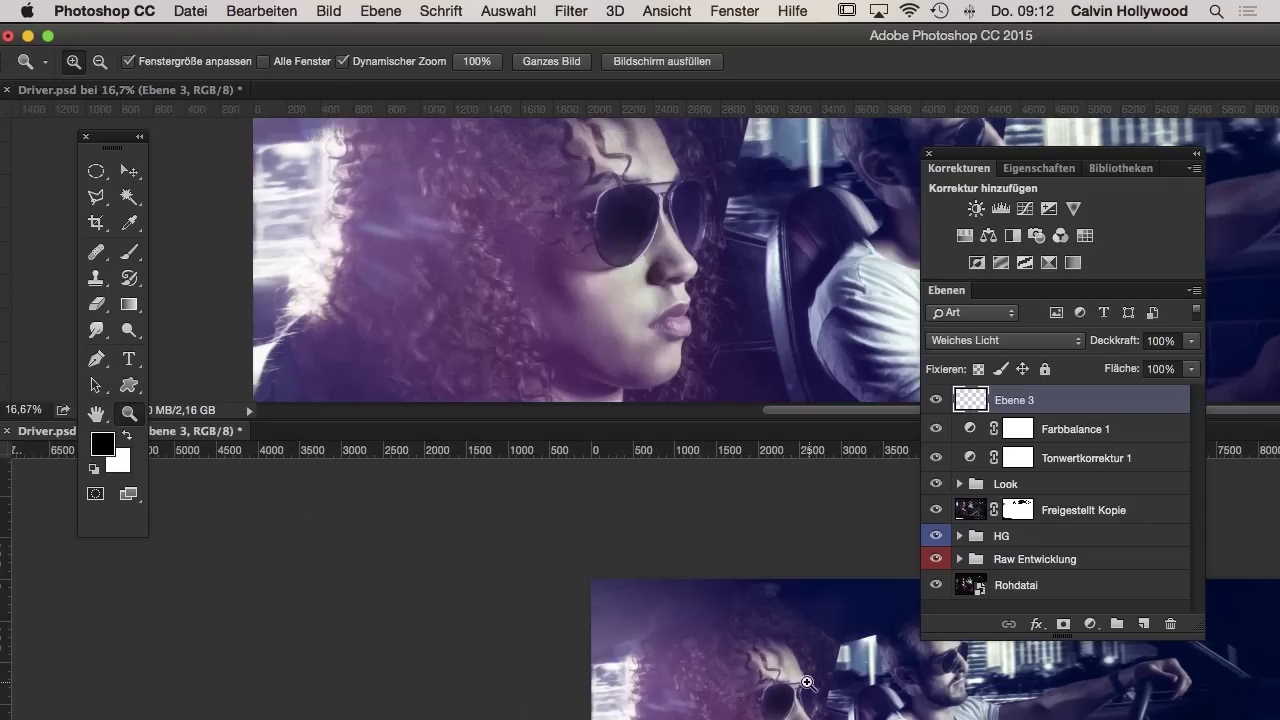
left_click(828, 688)
mouse_move(792, 633)
left_mouse_down()
mouse_move(637, 540)
mouse_move(474, 480)
left_mouse_up()
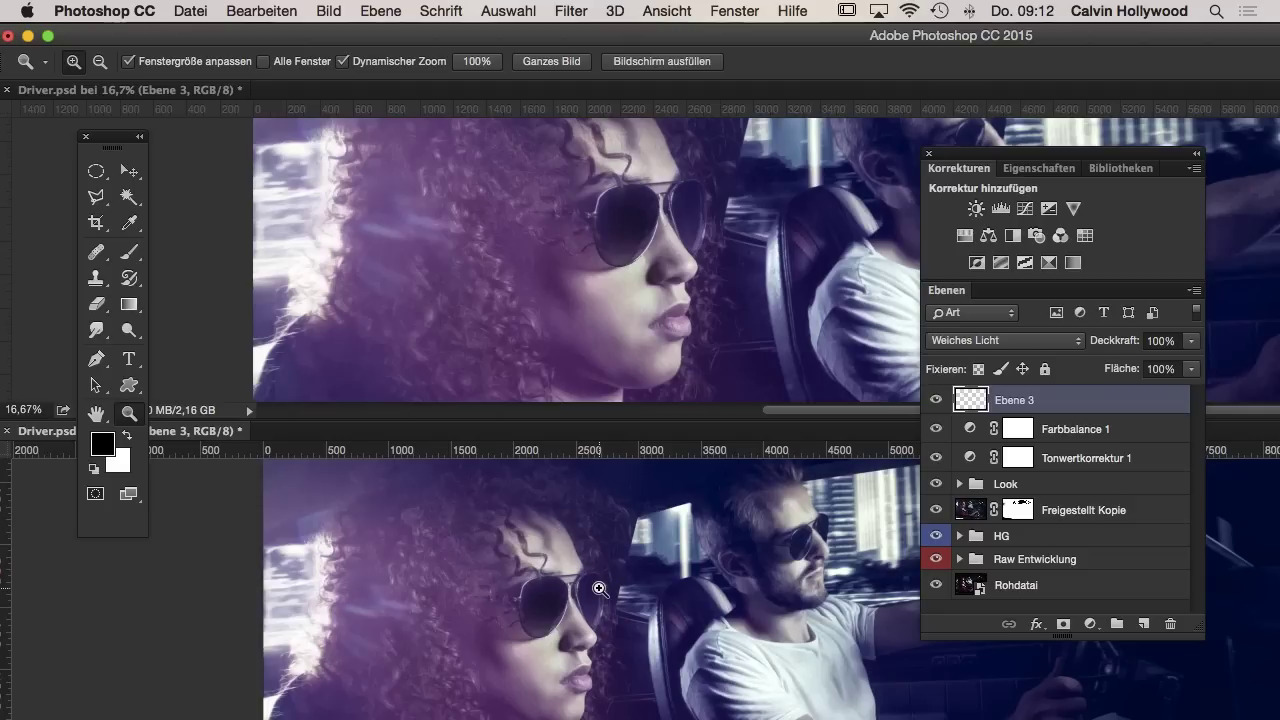
left_click(634, 208)
left_click(634, 210)
left_click(640, 232)
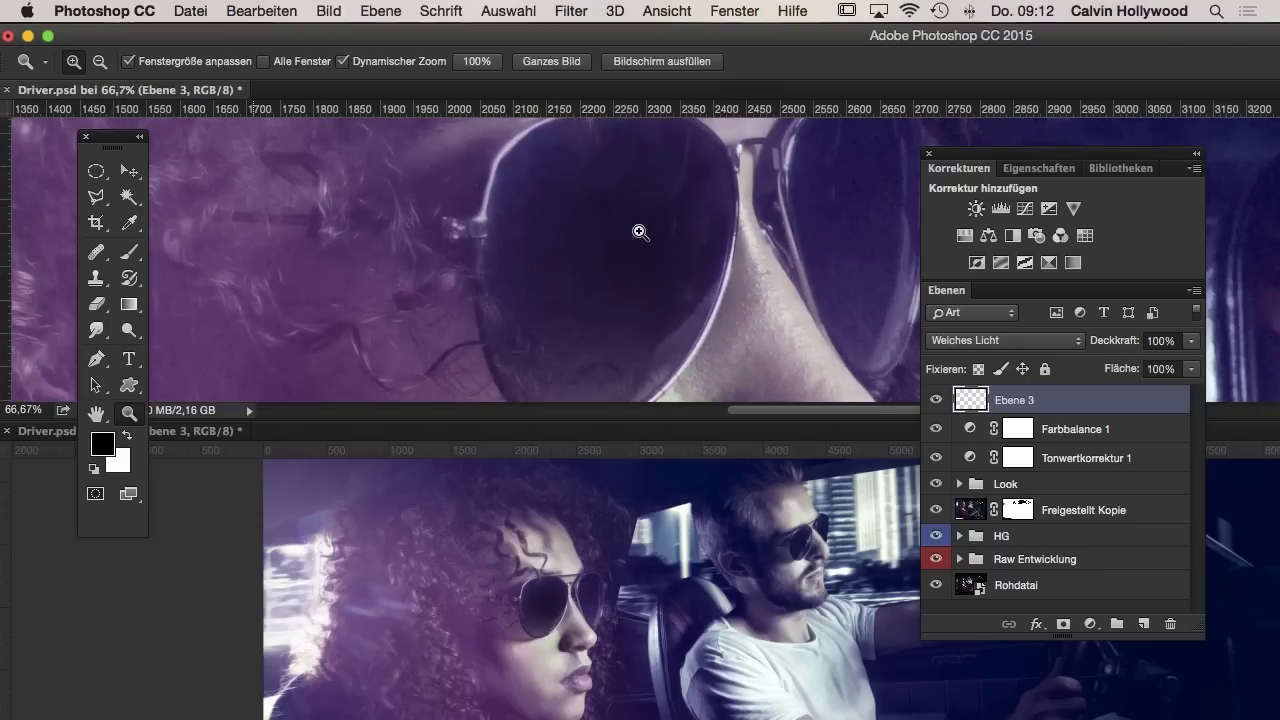
left_click(129, 255)
left_click(127, 436)
left_click_drag(366, 66, 333, 66)
right_click(750, 235)
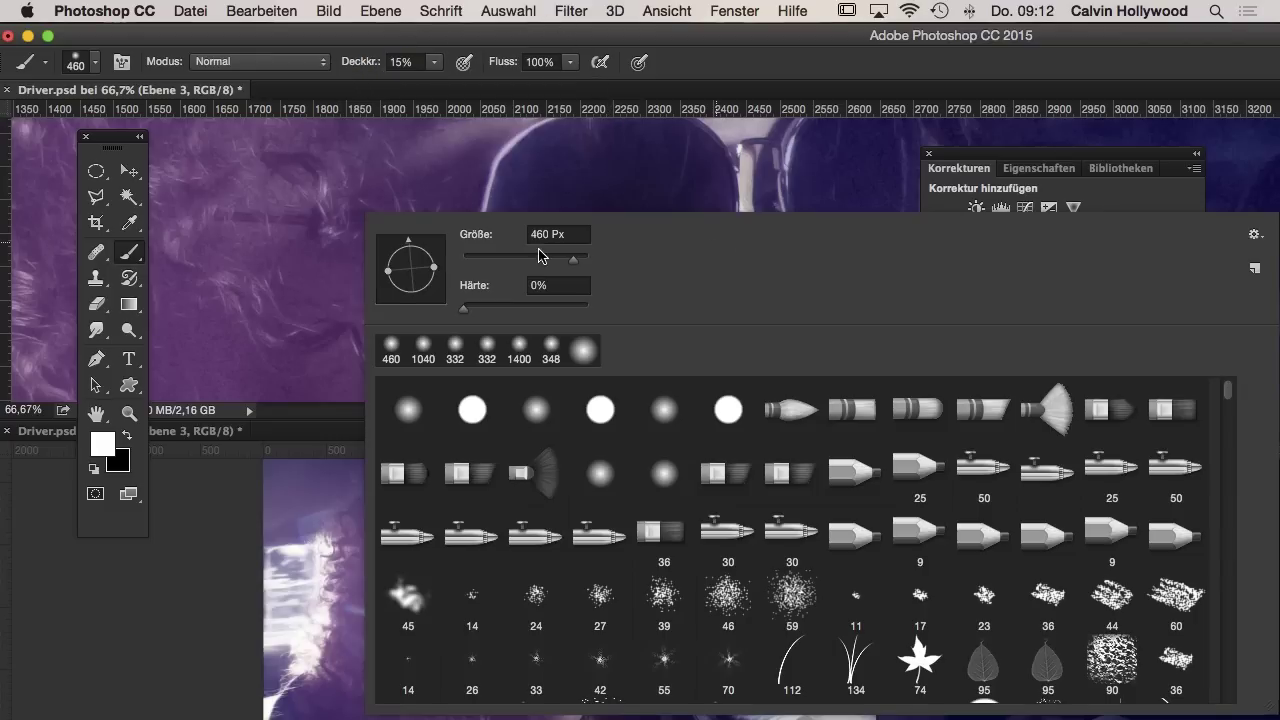
left_click(538, 258)
key("Return")
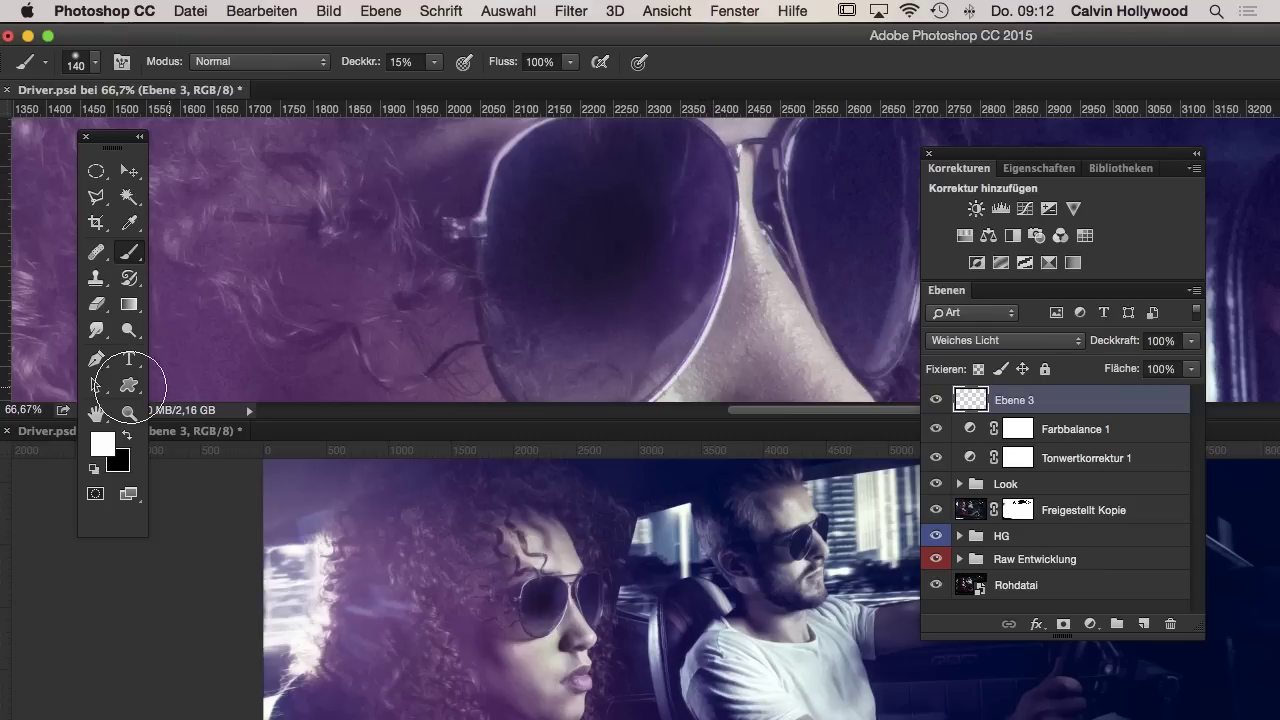
left_click(124, 436)
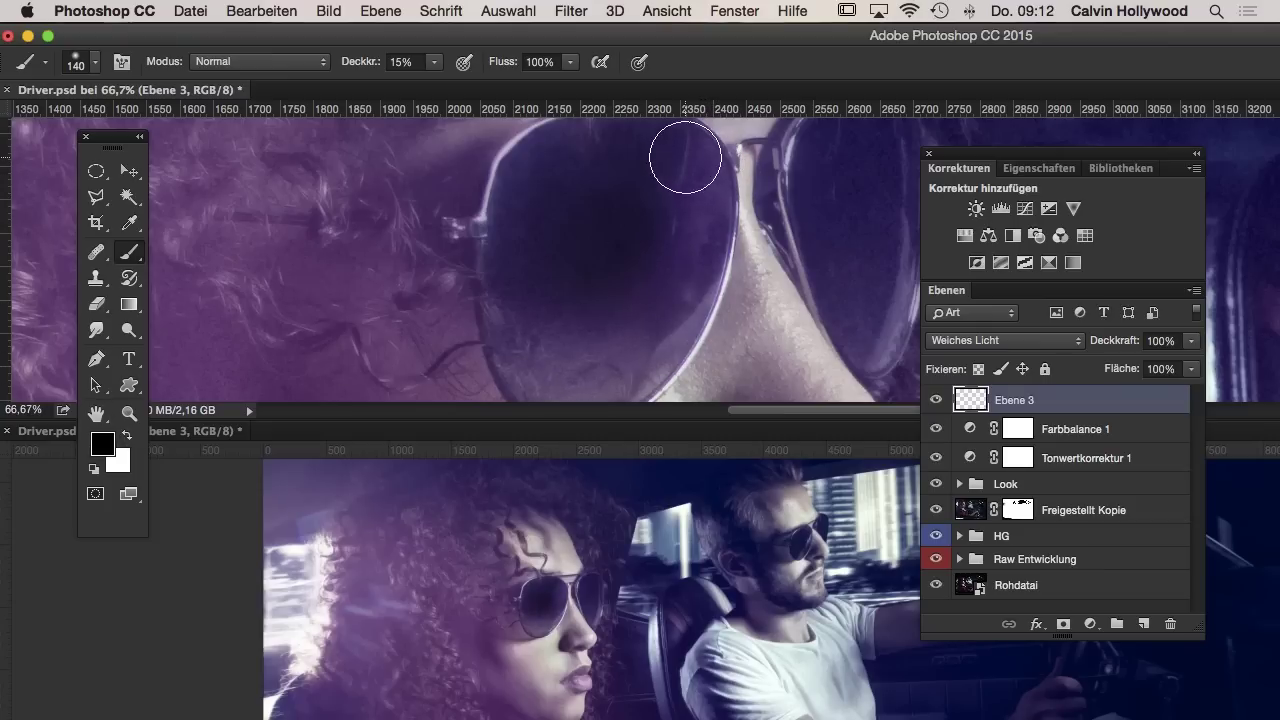
mouse_move(614, 359)
left_mouse_down()
mouse_move(500, 337)
mouse_move(703, 194)
mouse_move(551, 309)
mouse_move(681, 202)
mouse_move(549, 271)
mouse_move(577, 277)
left_mouse_up()
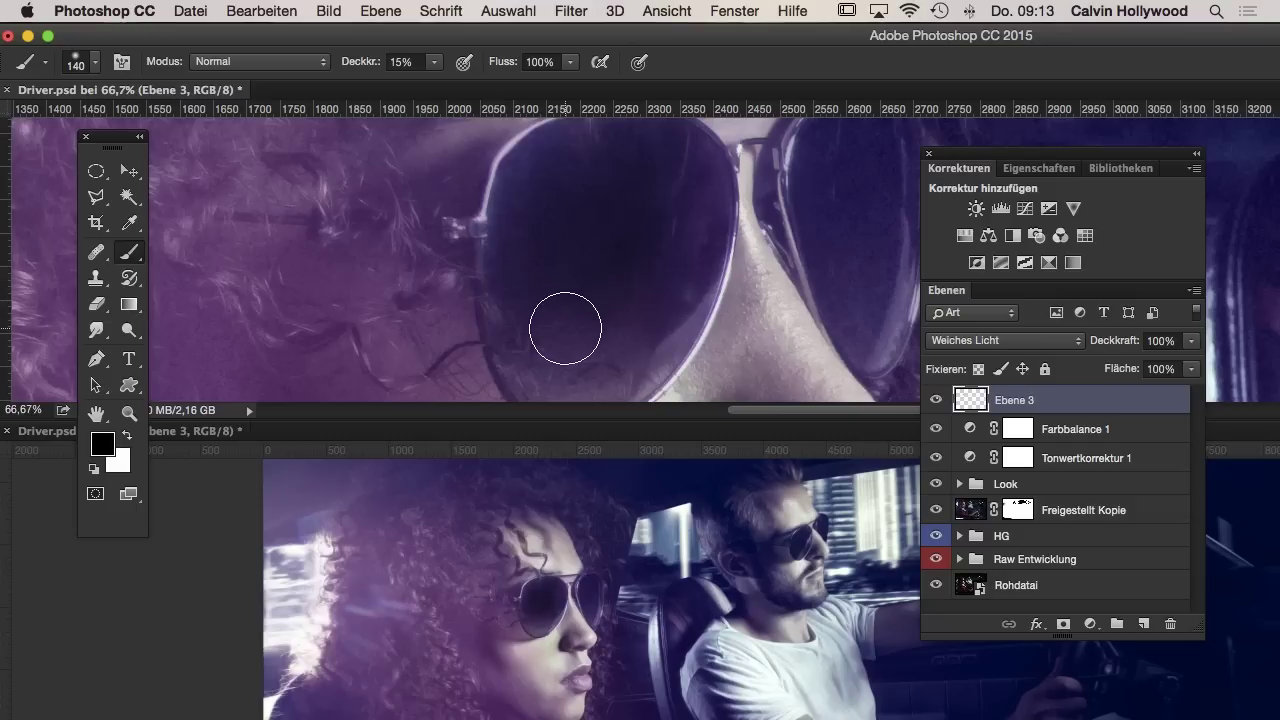
key("BackSpace")
key("x")
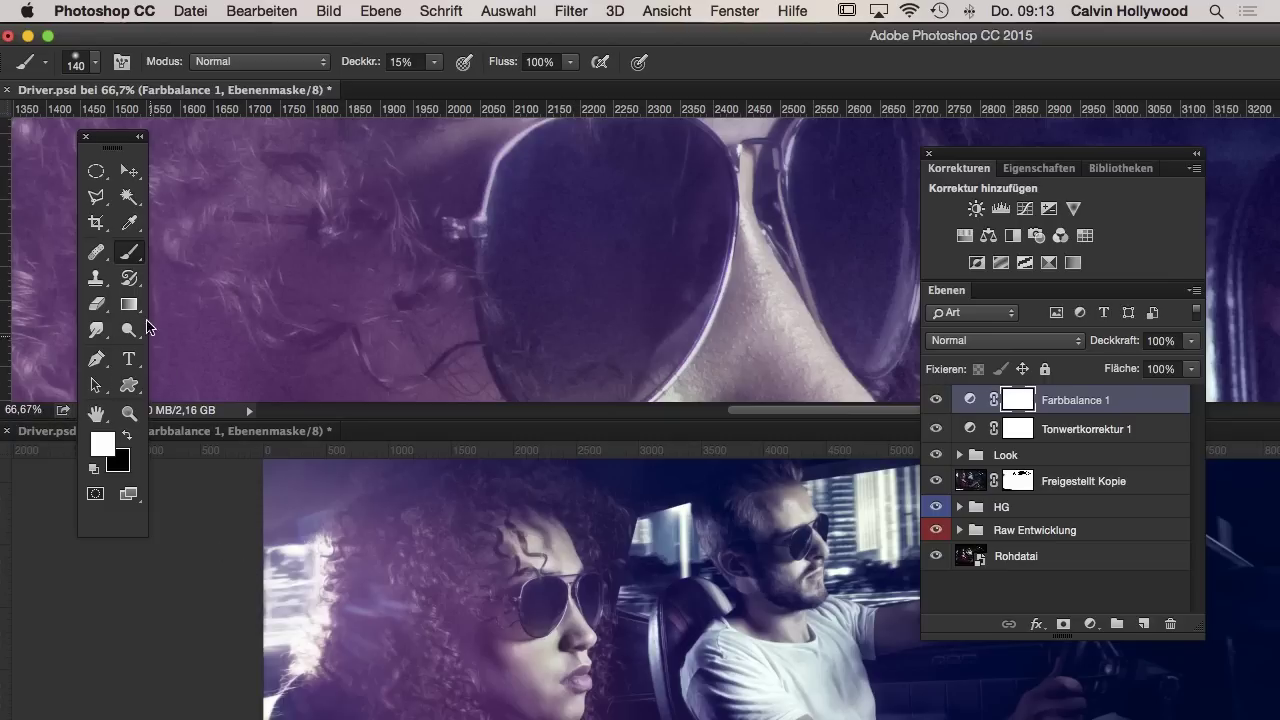
- Close the lower second view and fit the whole photo in full-screen mode with menus
left_click(7, 431)
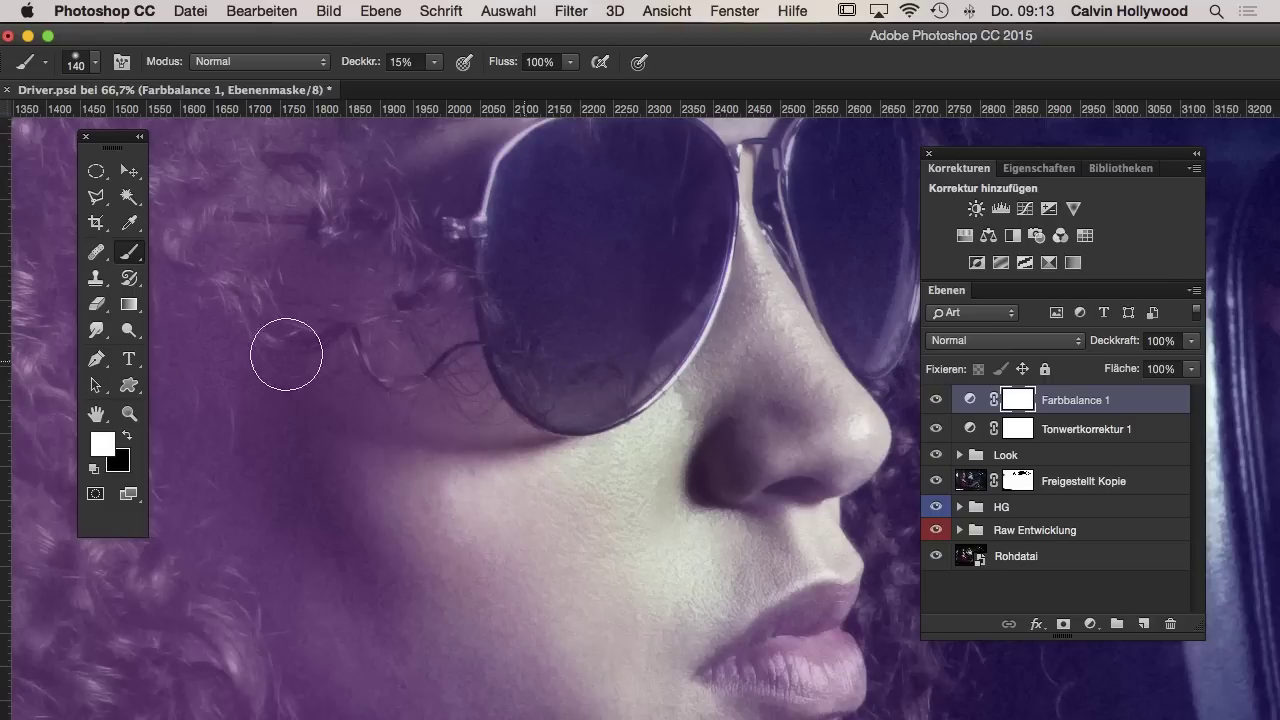
left_click(128, 416)
left_click_drag(760, 400, 601, 402)
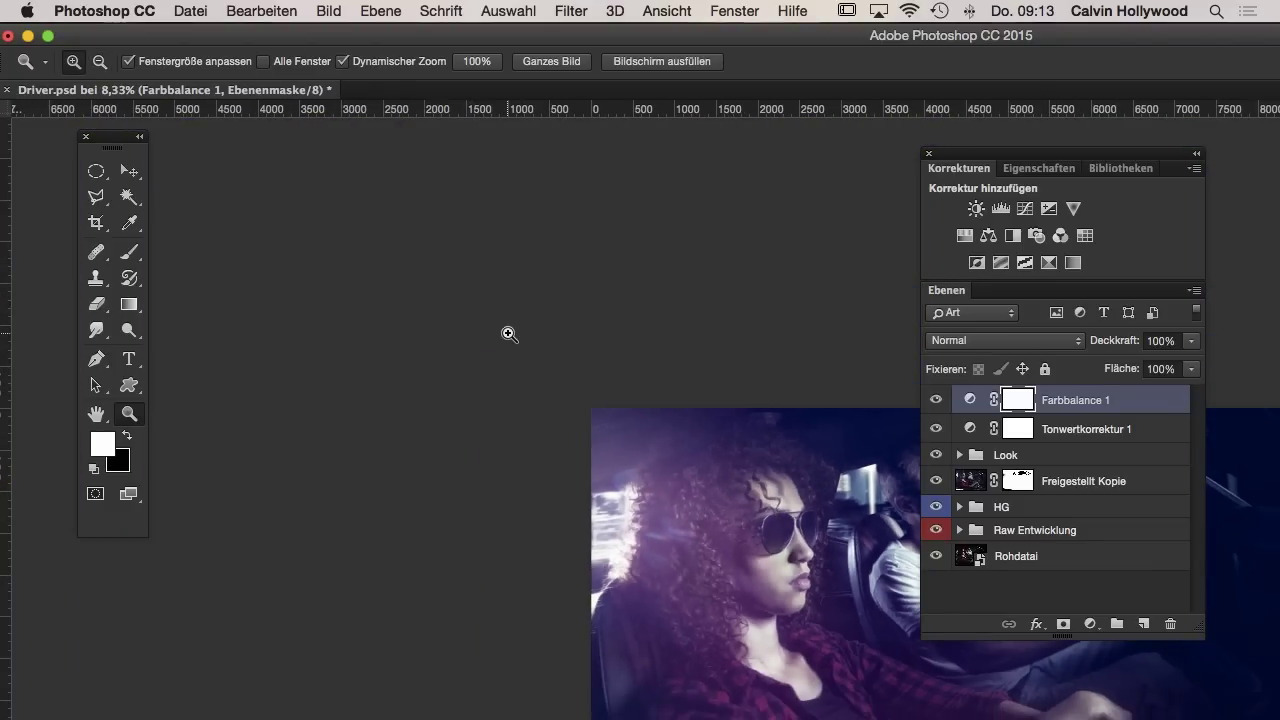
key("f")
left_click_drag(708, 363, 603, 343)
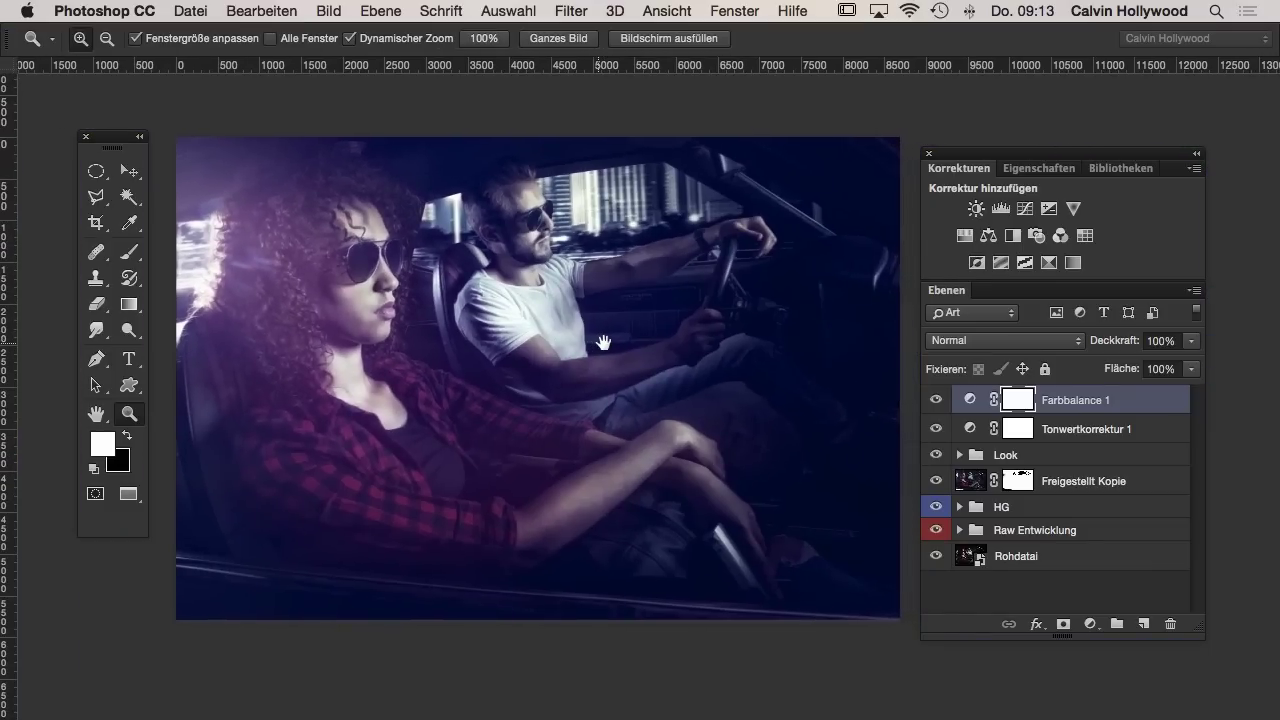
- Zoom in on the woman's curly hair with the Zoom tool
left_click(667, 11)
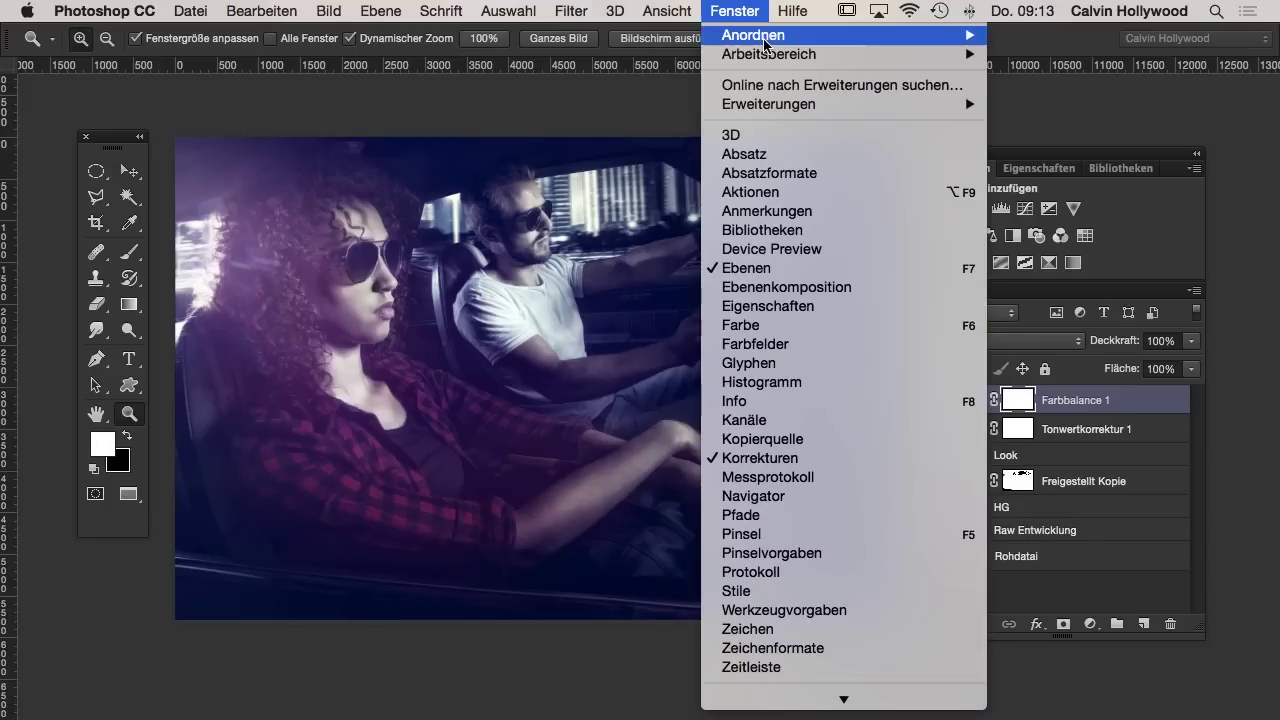
mouse_move(753, 35)
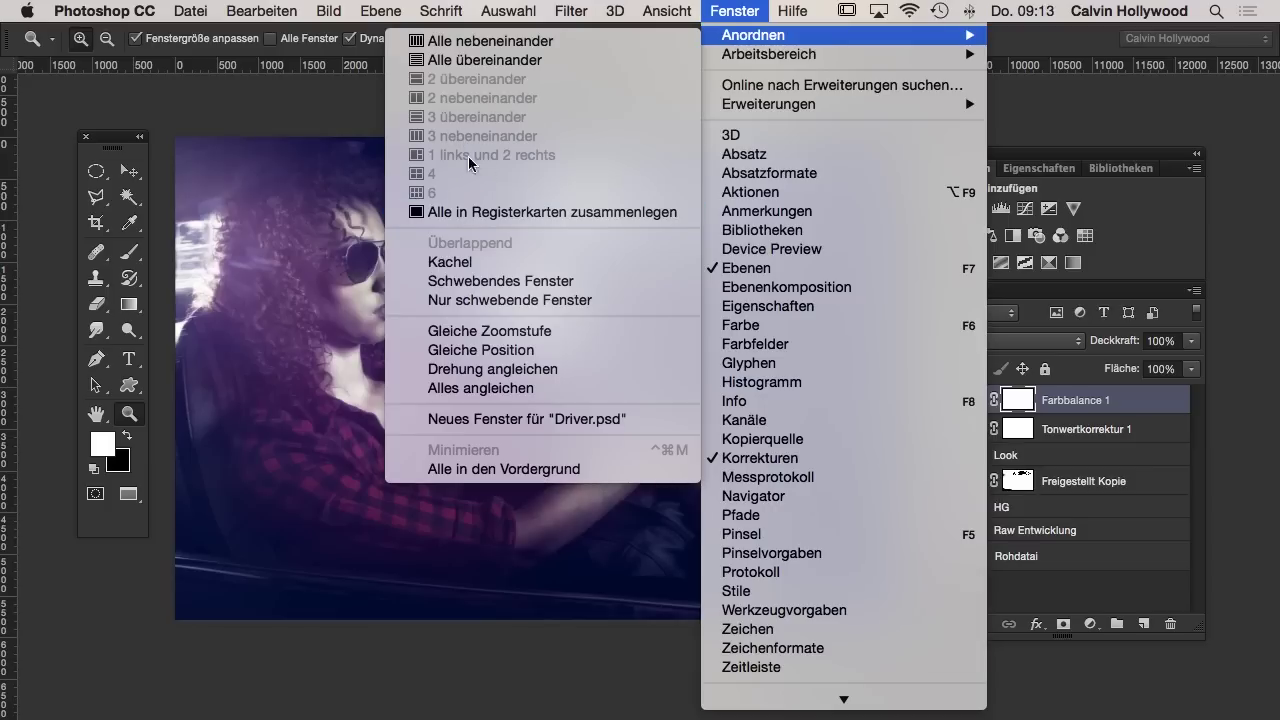
left_click(344, 105)
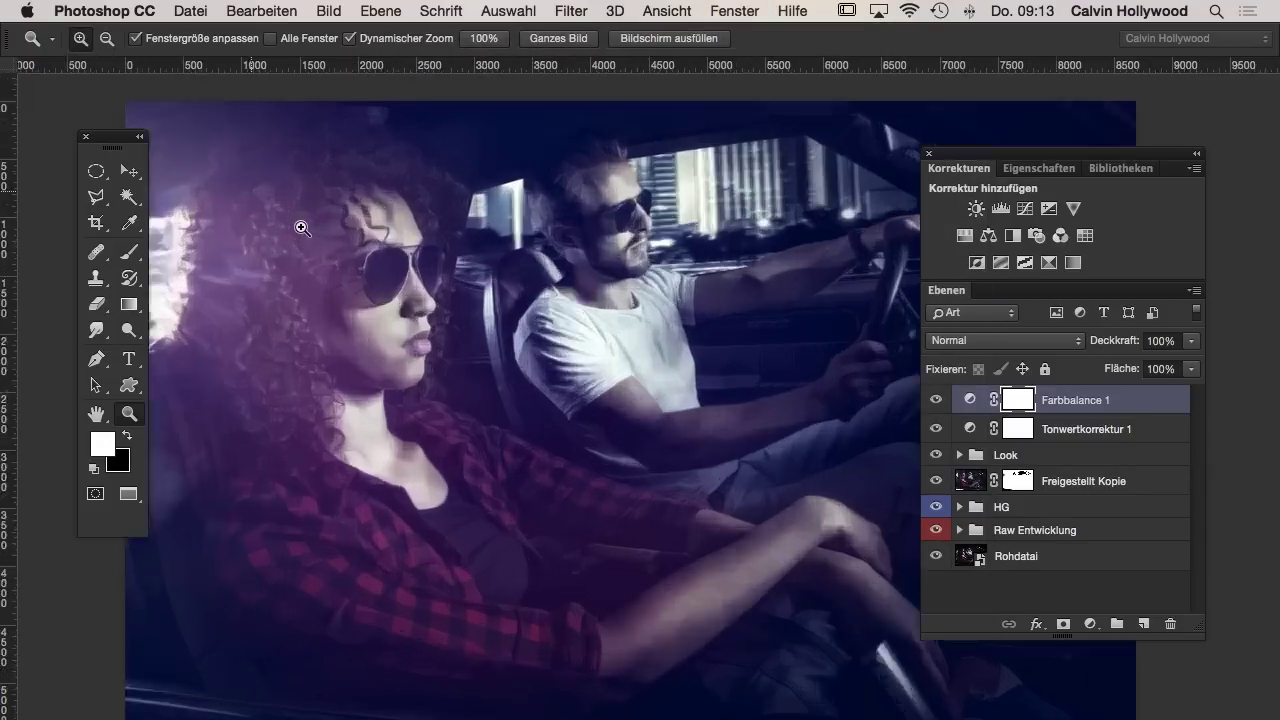
left_click(300, 228)
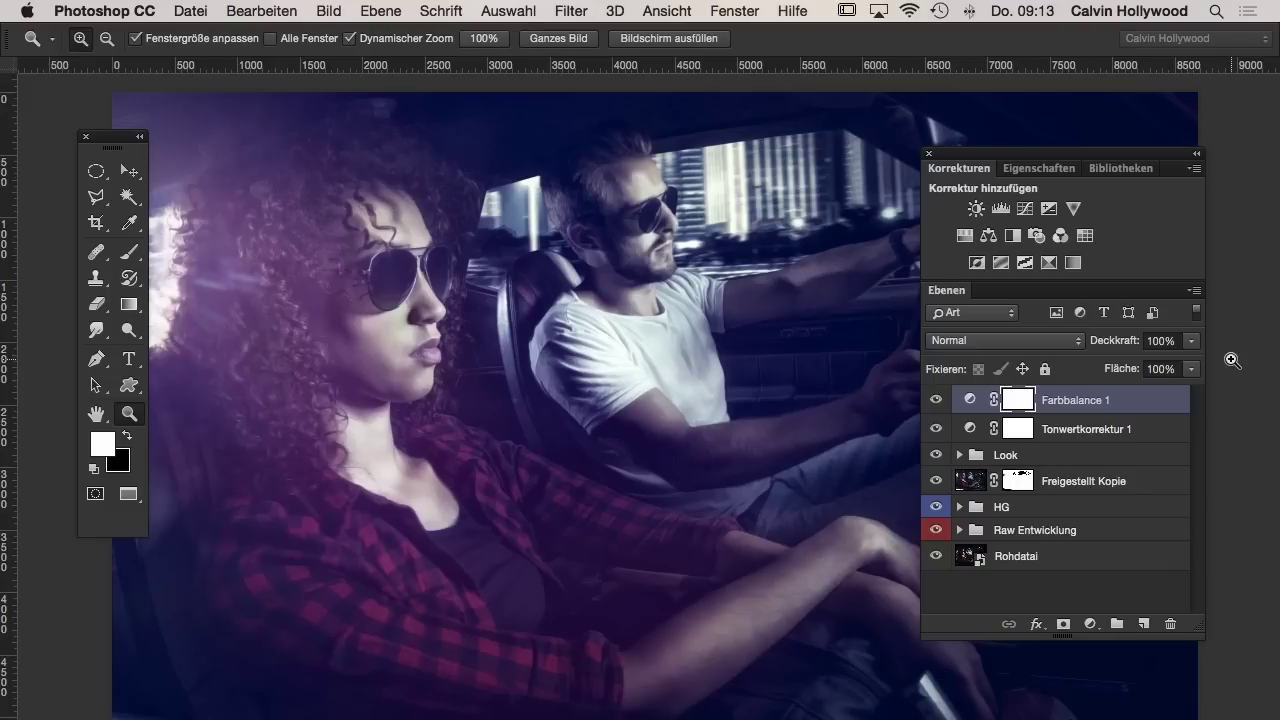
left_click(1012, 241)
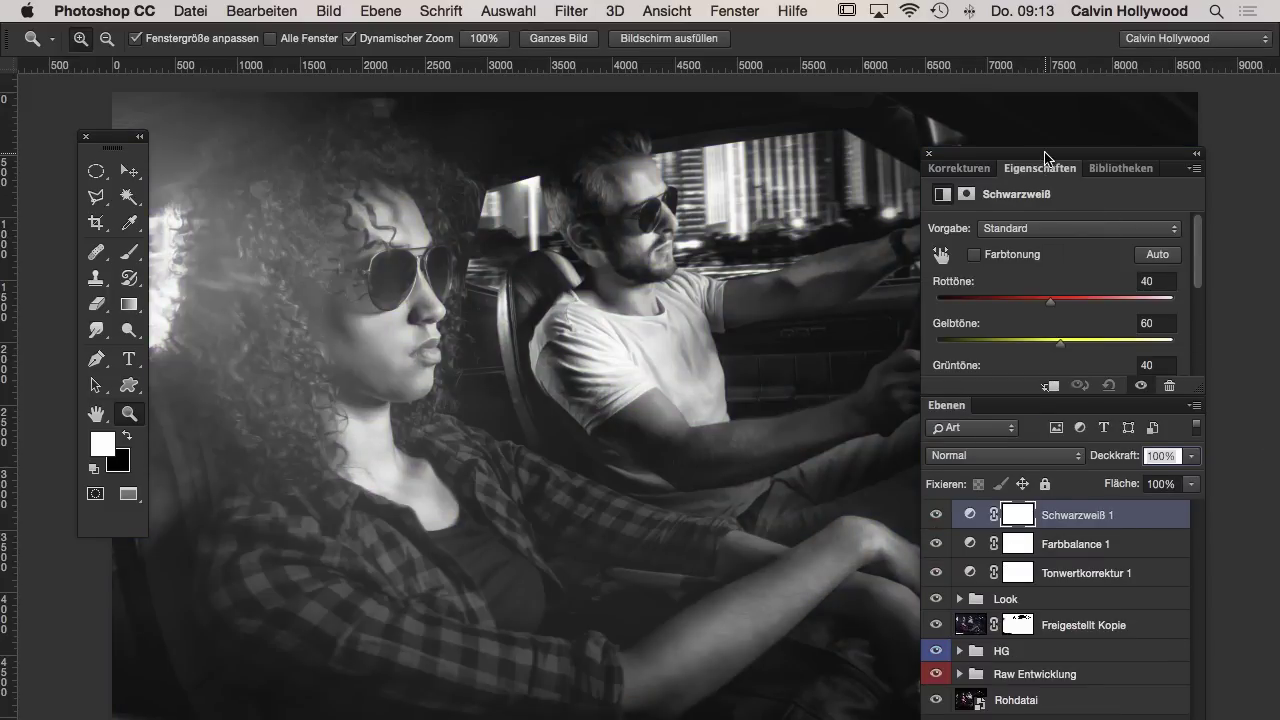
left_click_drag(1045, 158, 1071, 84)
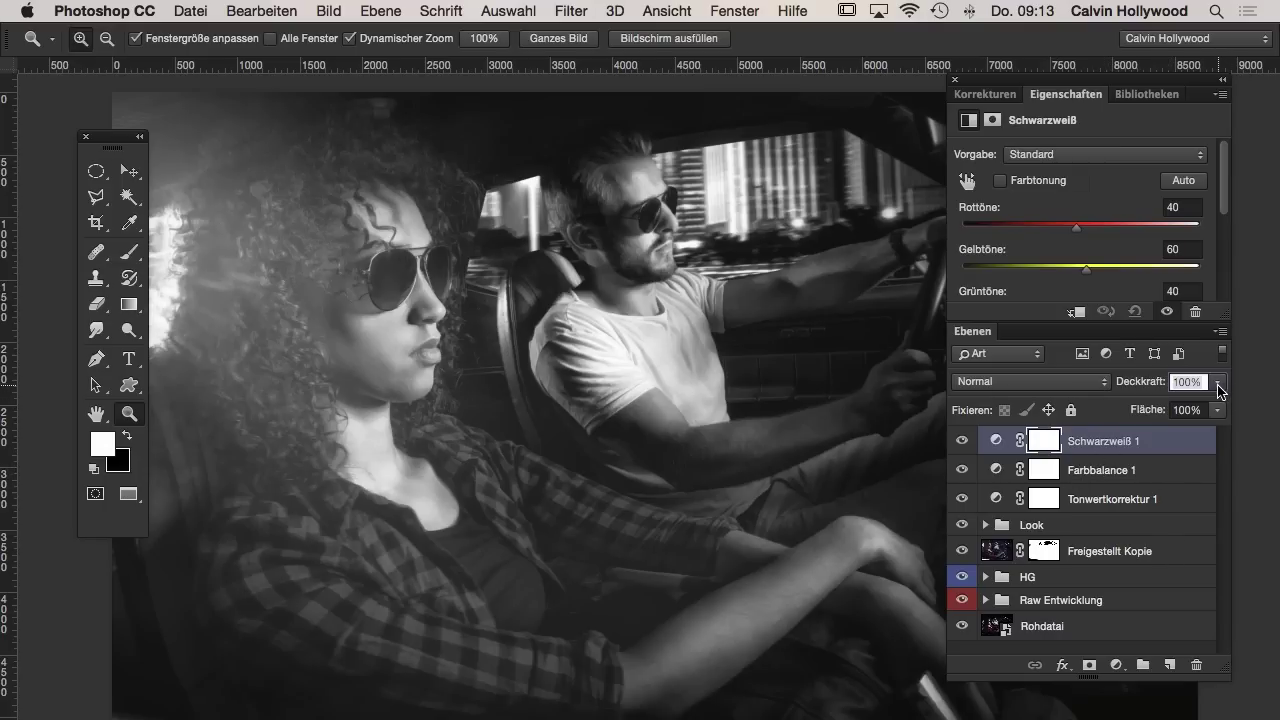
left_click(1220, 389)
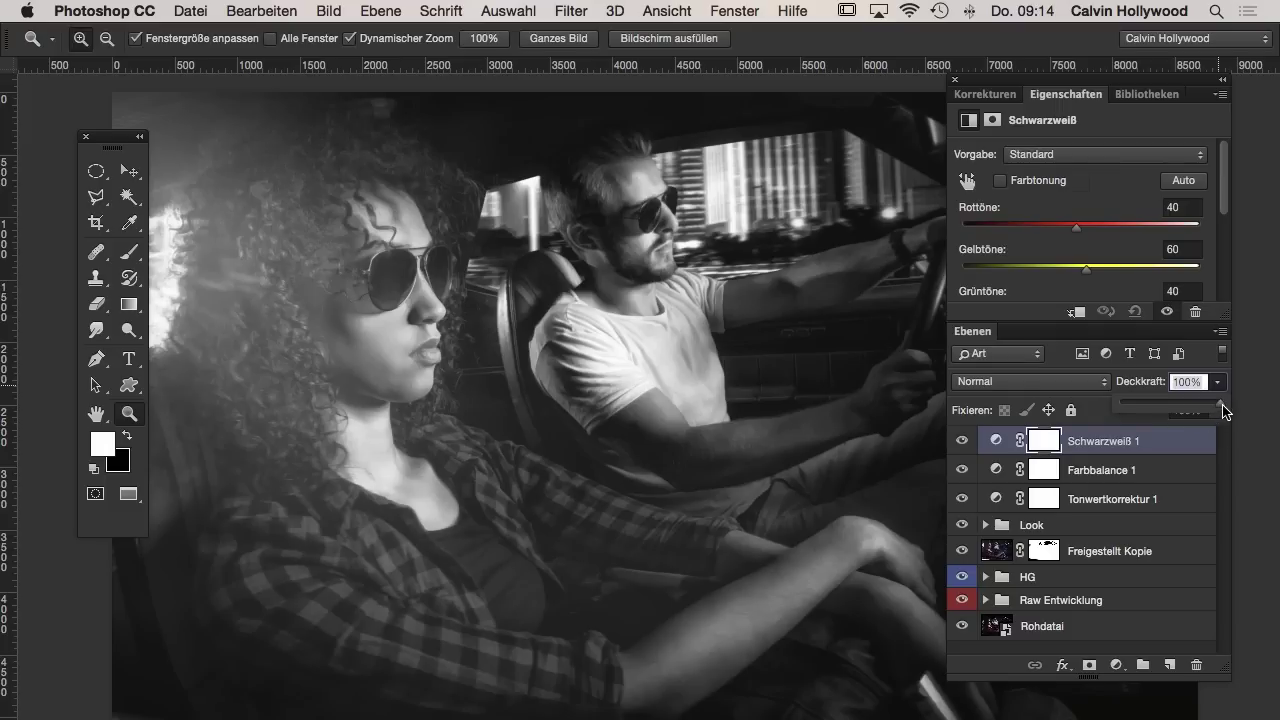
mouse_move(1211, 407)
left_mouse_down()
mouse_move(1223, 405)
mouse_move(1166, 409)
left_mouse_up()
left_click(1219, 382)
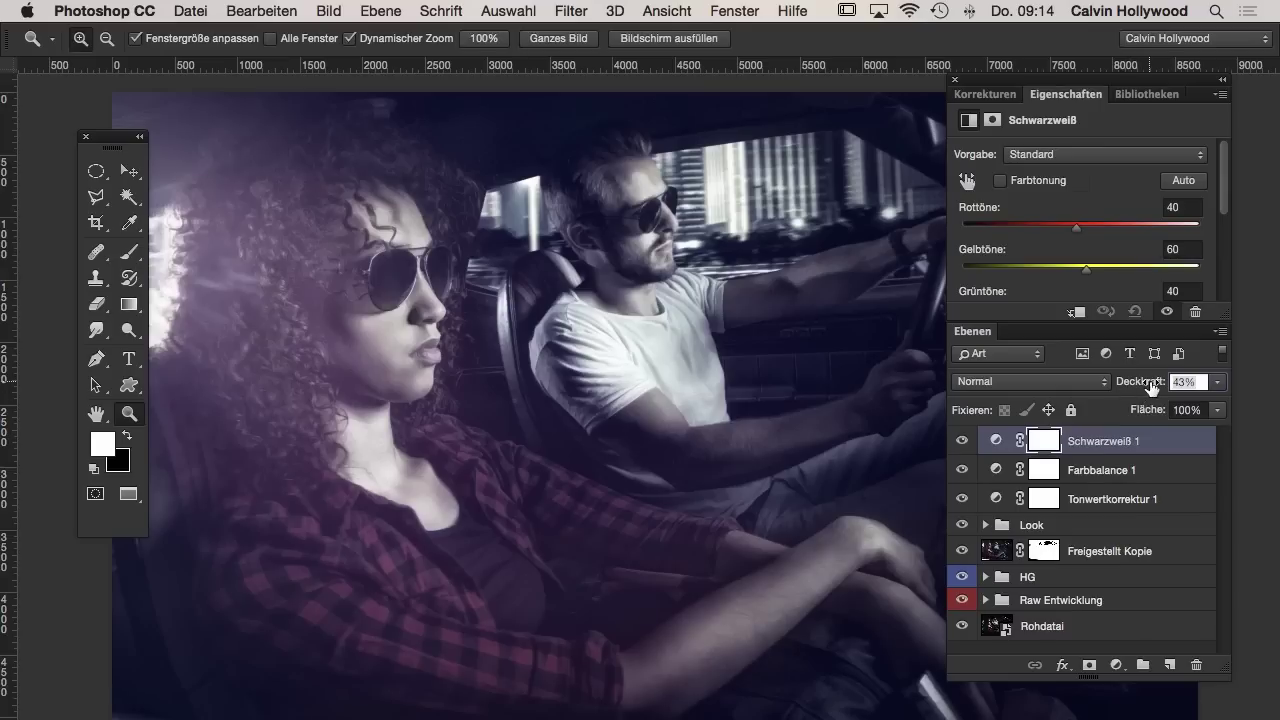
mouse_move(1151, 387)
left_mouse_down()
mouse_move(1094, 380)
mouse_move(1208, 380)
mouse_move(1029, 377)
mouse_move(1261, 369)
left_mouse_up()
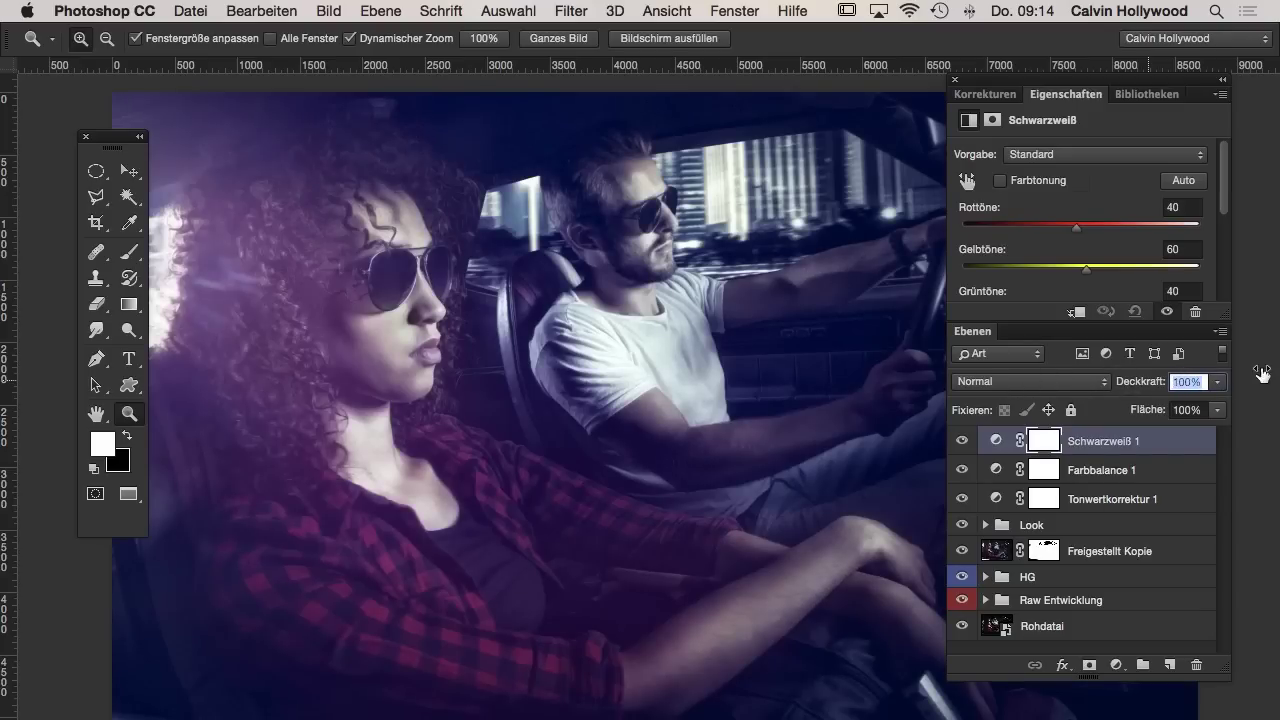
left_click(1153, 383)
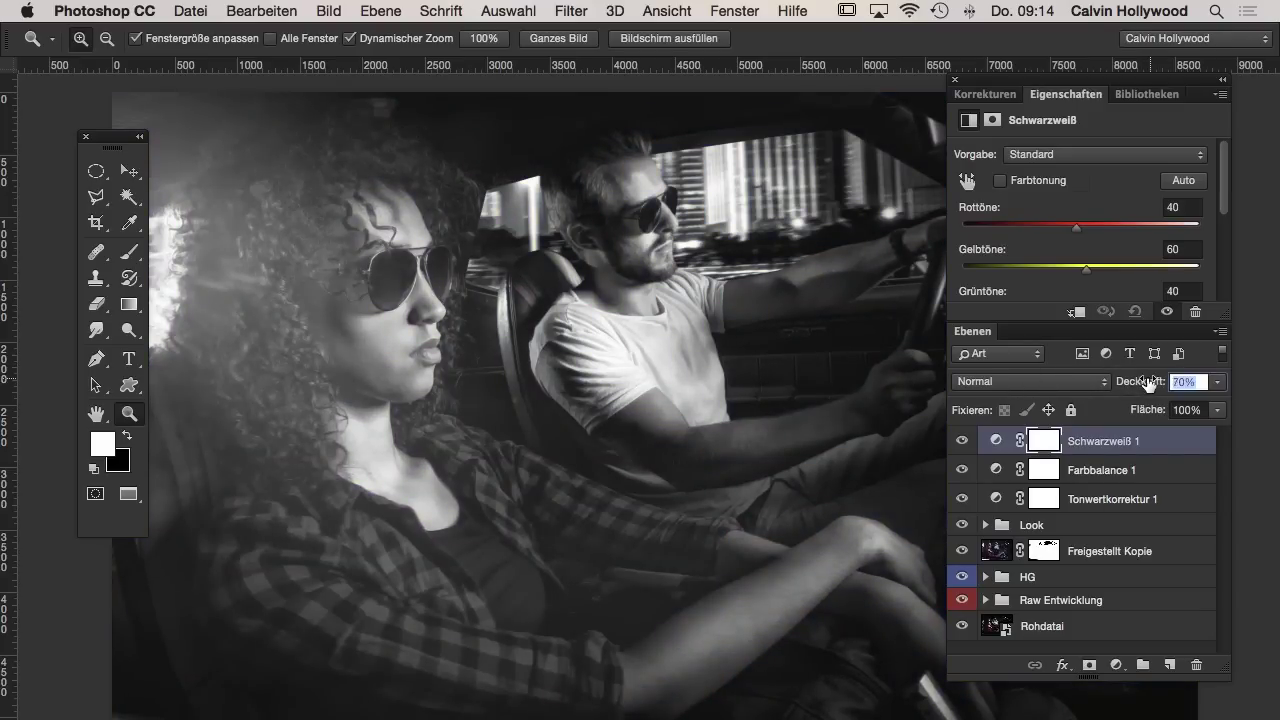
type("50")
key("Return")
type("100")
key("Return")
left_click_drag(1143, 387, 603, 390)
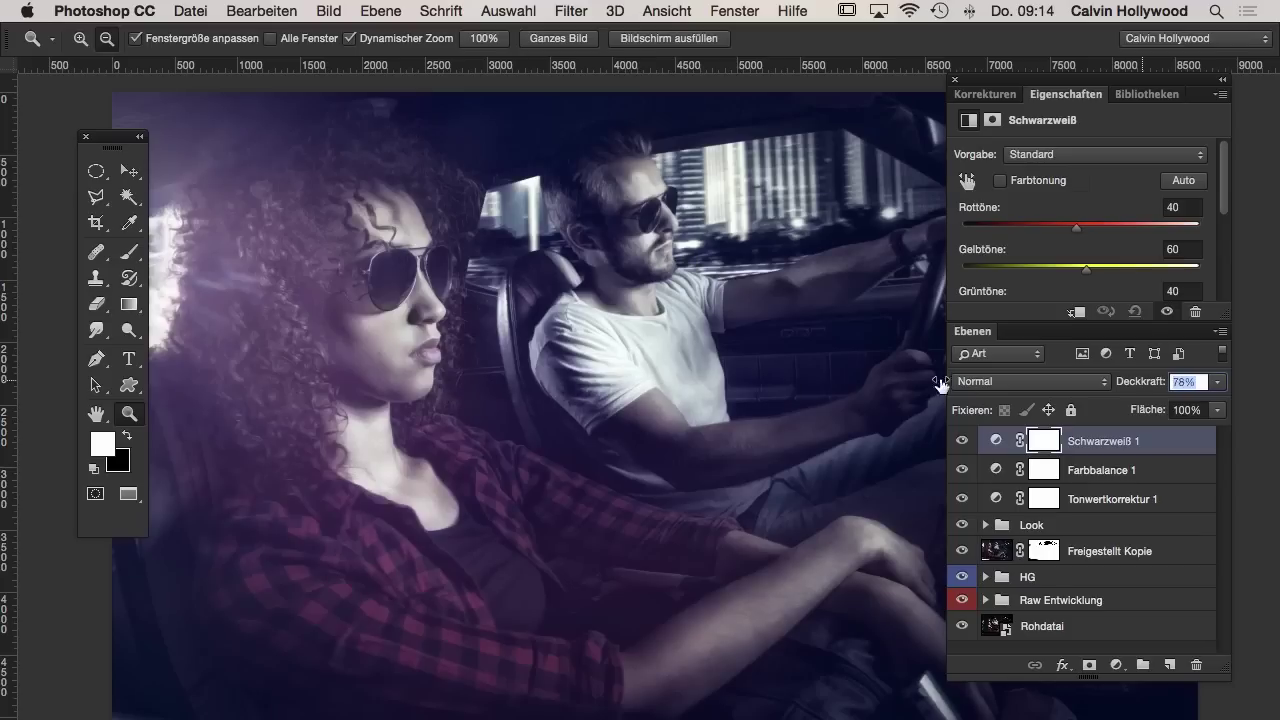
mouse_move(1166, 380)
left_mouse_down()
mouse_move(719, 371)
mouse_move(1276, 357)
left_mouse_up()
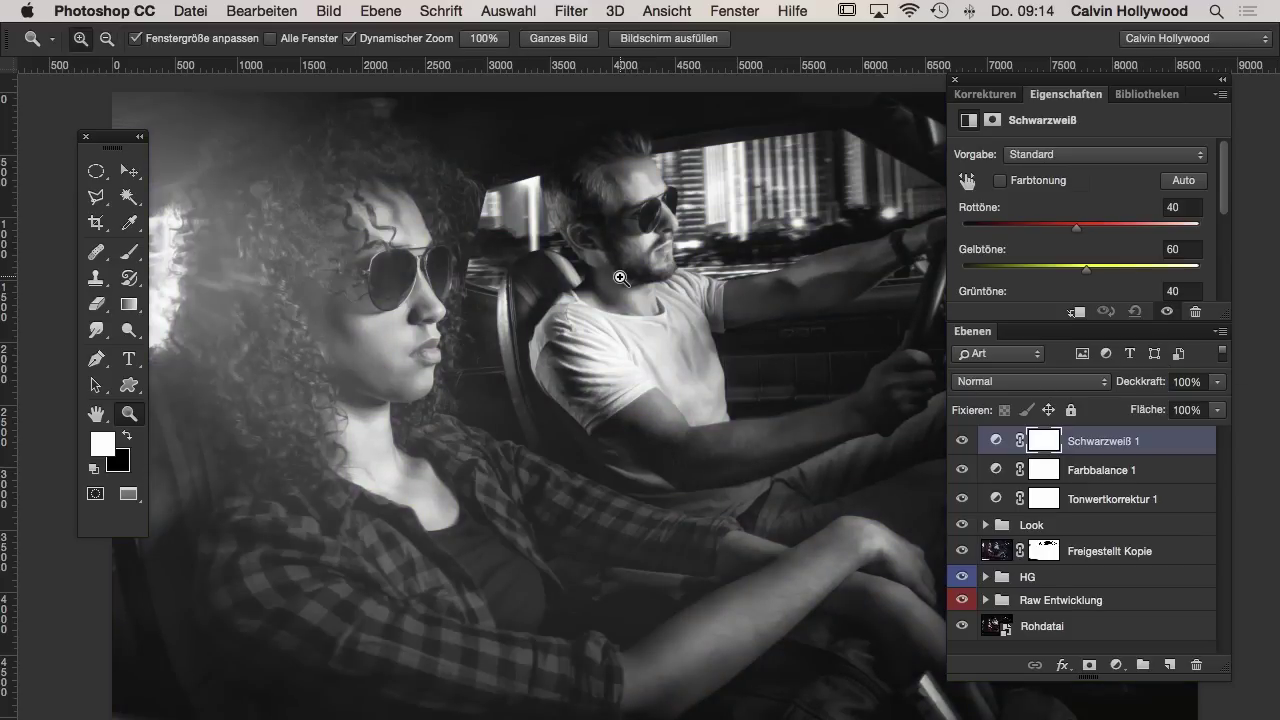
left_click(129, 251)
left_click_drag(380, 47, 368, 40)
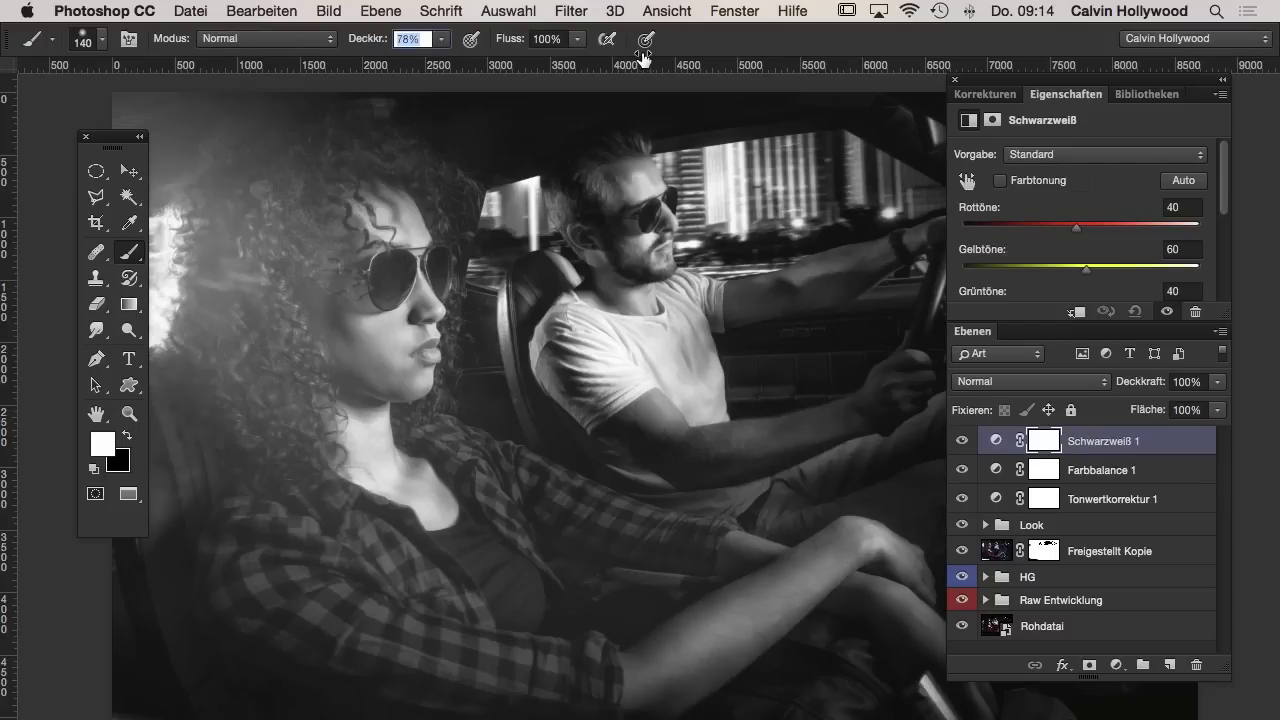
type("69")
key("Return")
mouse_move(393, 50)
left_mouse_down()
mouse_move(726, 63)
mouse_move(752, 92)
left_mouse_up()
key("Return")
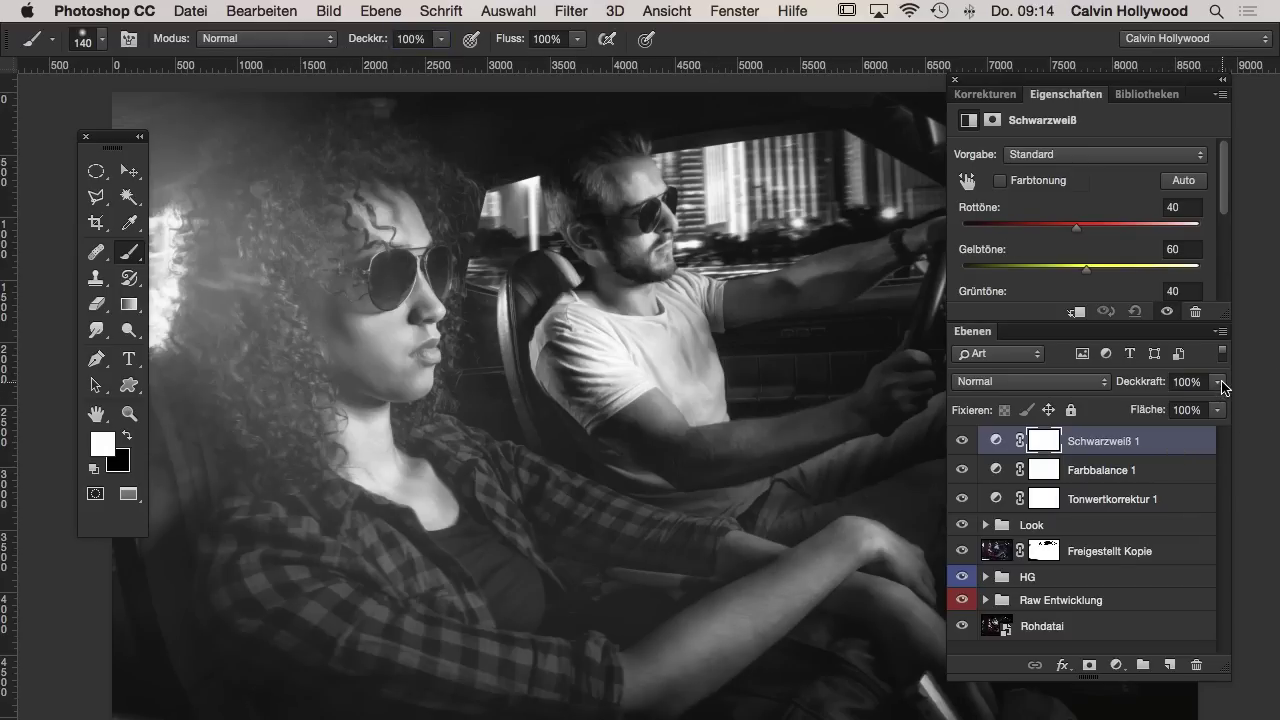
left_click(1221, 384)
left_click_drag(1215, 408, 1168, 406)
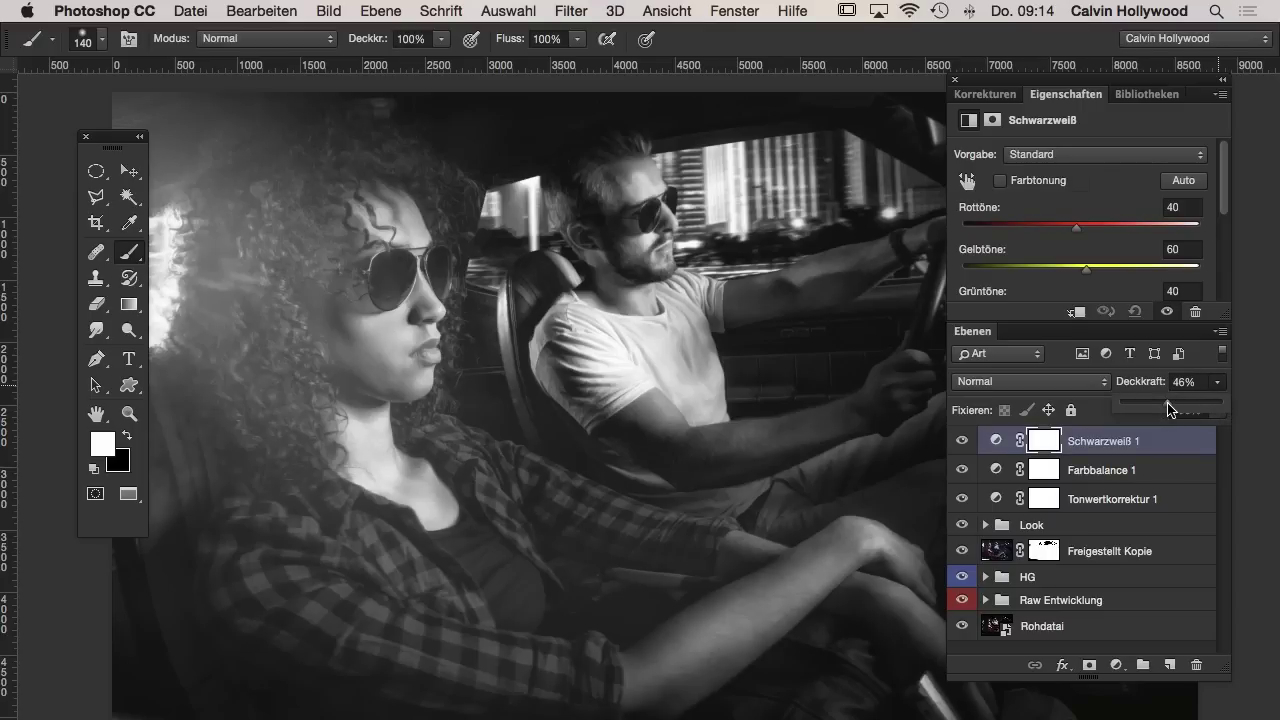
left_click(1218, 392)
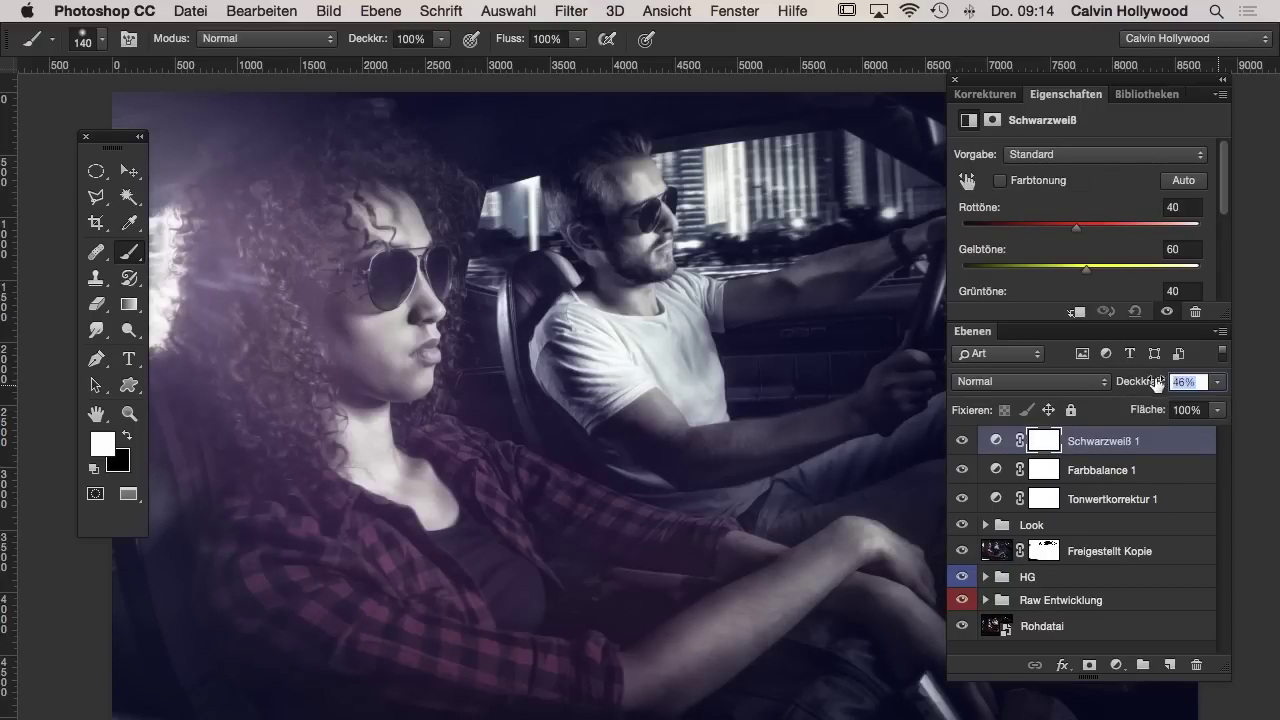
left_click_drag(1143, 390, 1236, 388)
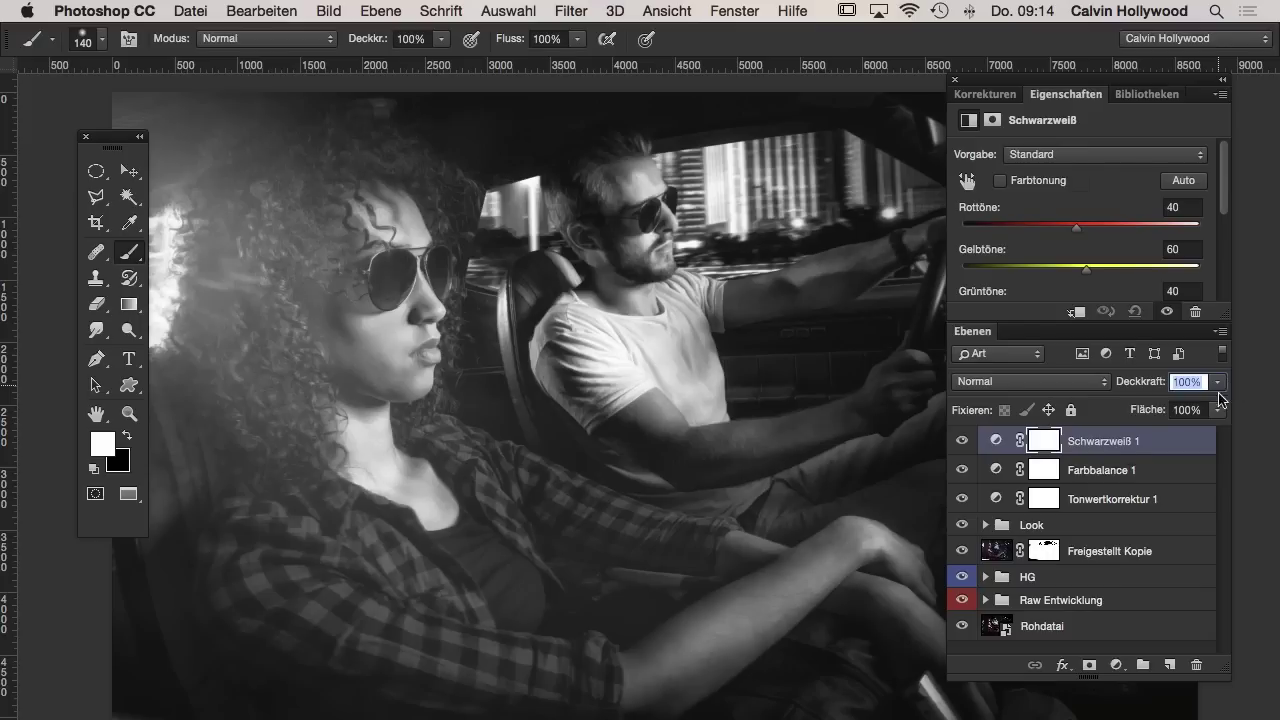
key("x")
key("BackSpace")
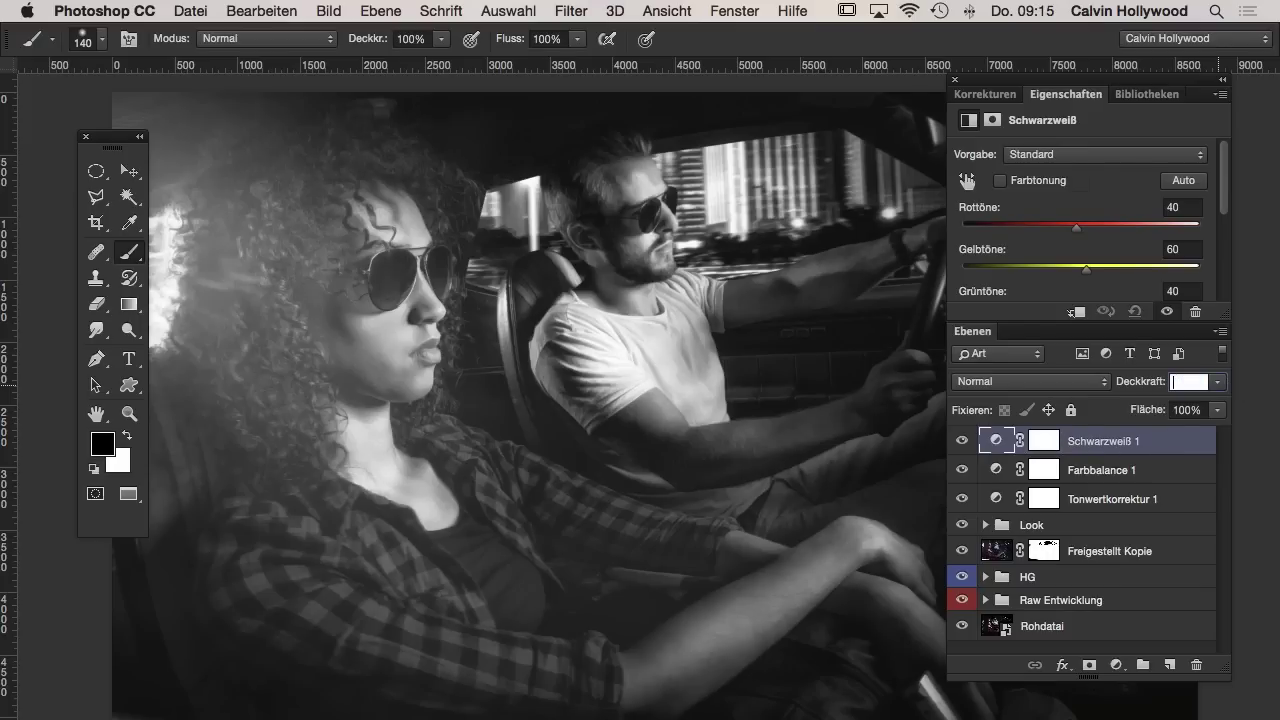
left_click(1160, 468)
key("x")
left_click(1160, 445)
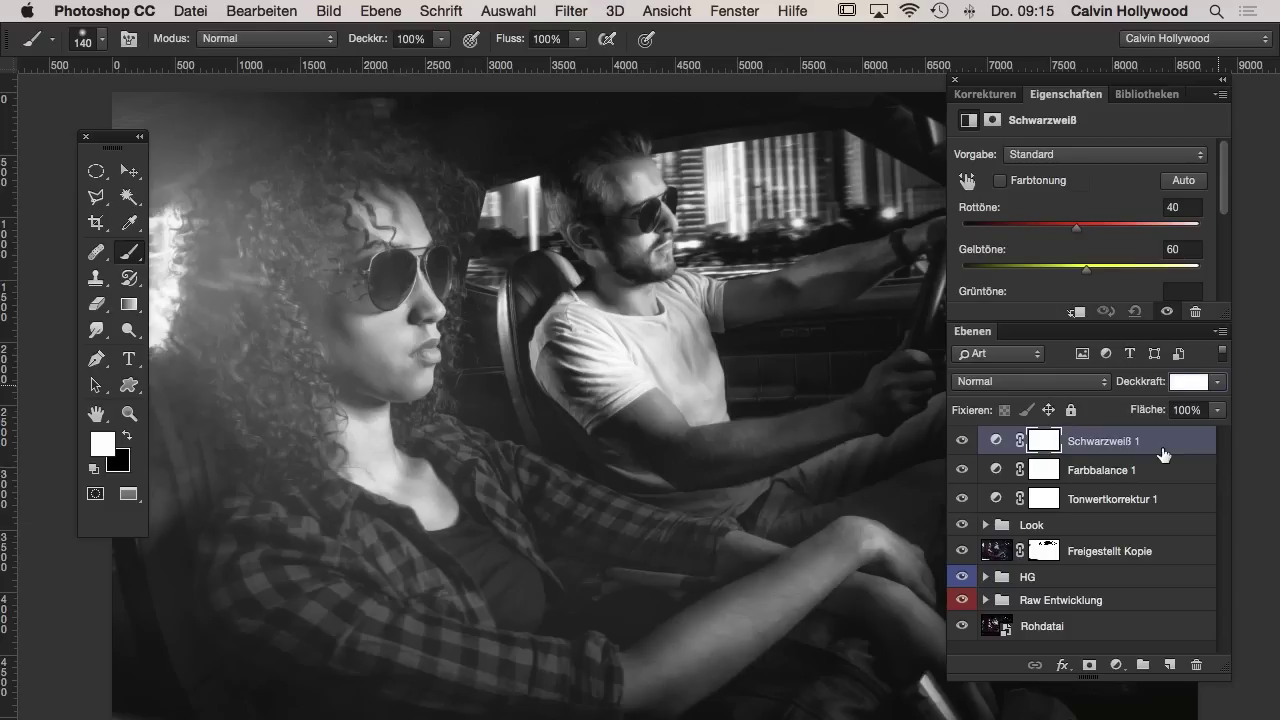
type("10")
key("Return")
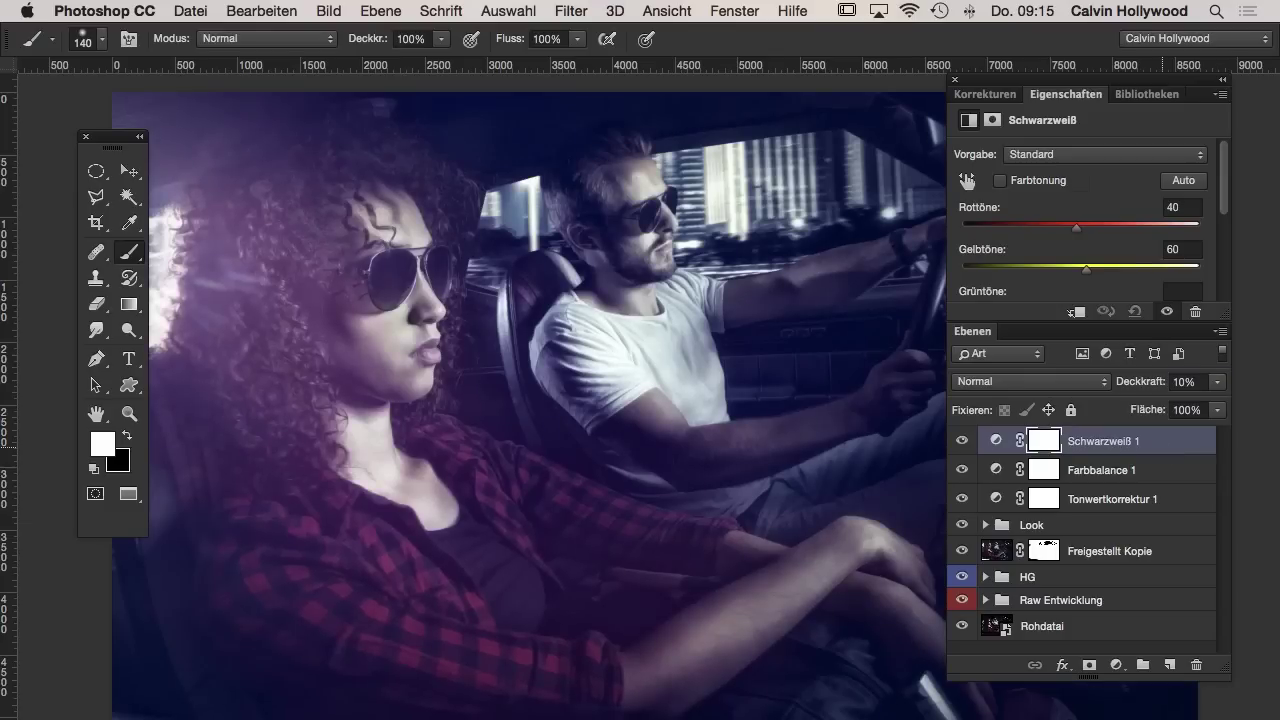
key("Delete")
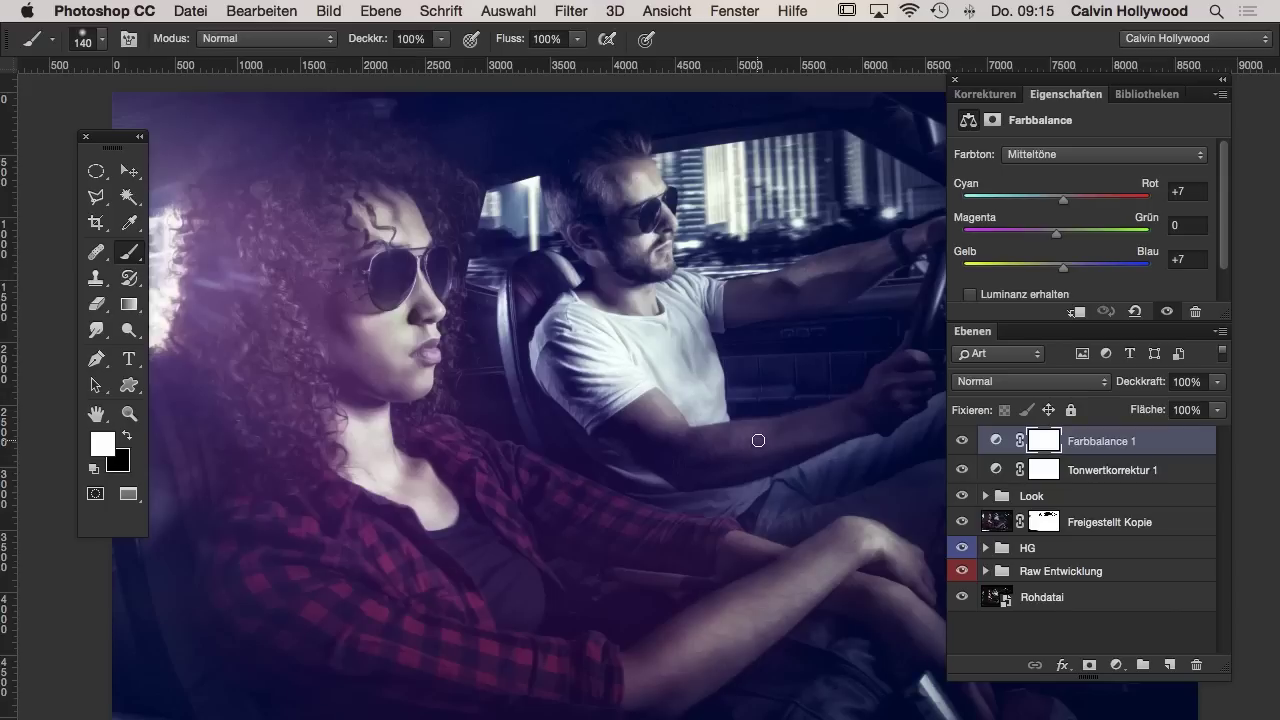
left_click(128, 413)
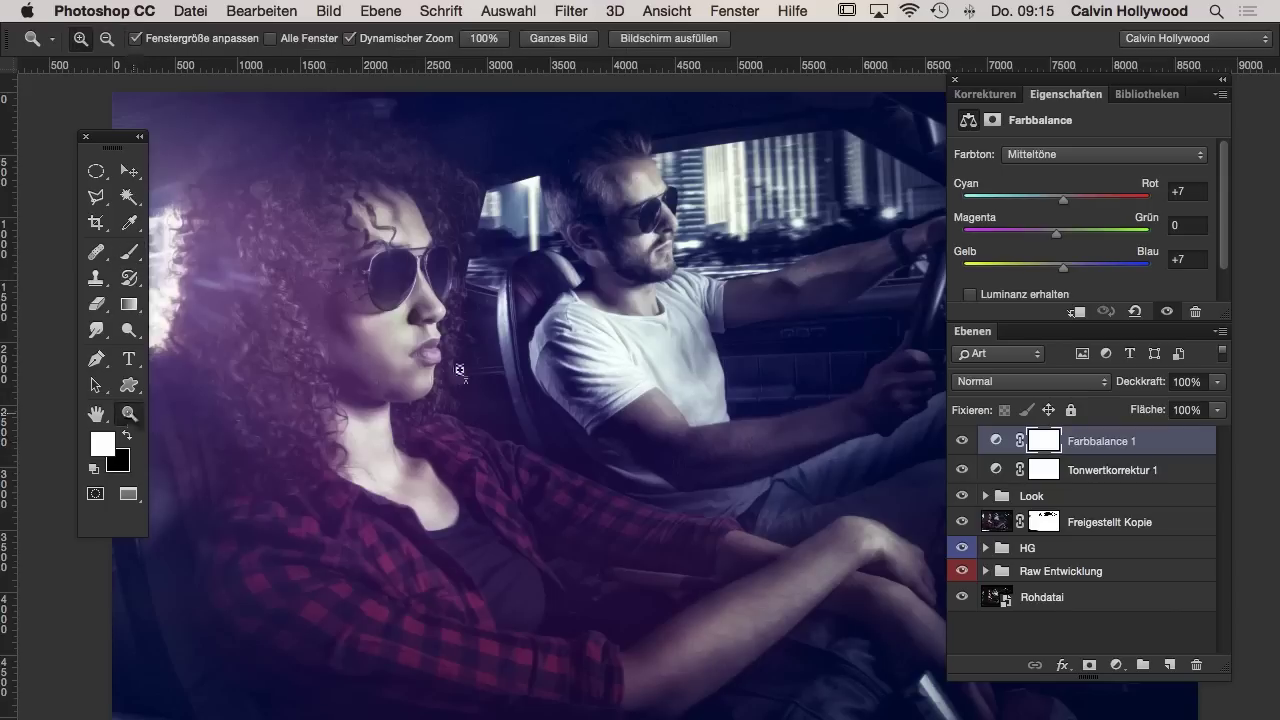
- Zoom in and out until the whole car portrait fits the window
left_click(457, 370, "alt")
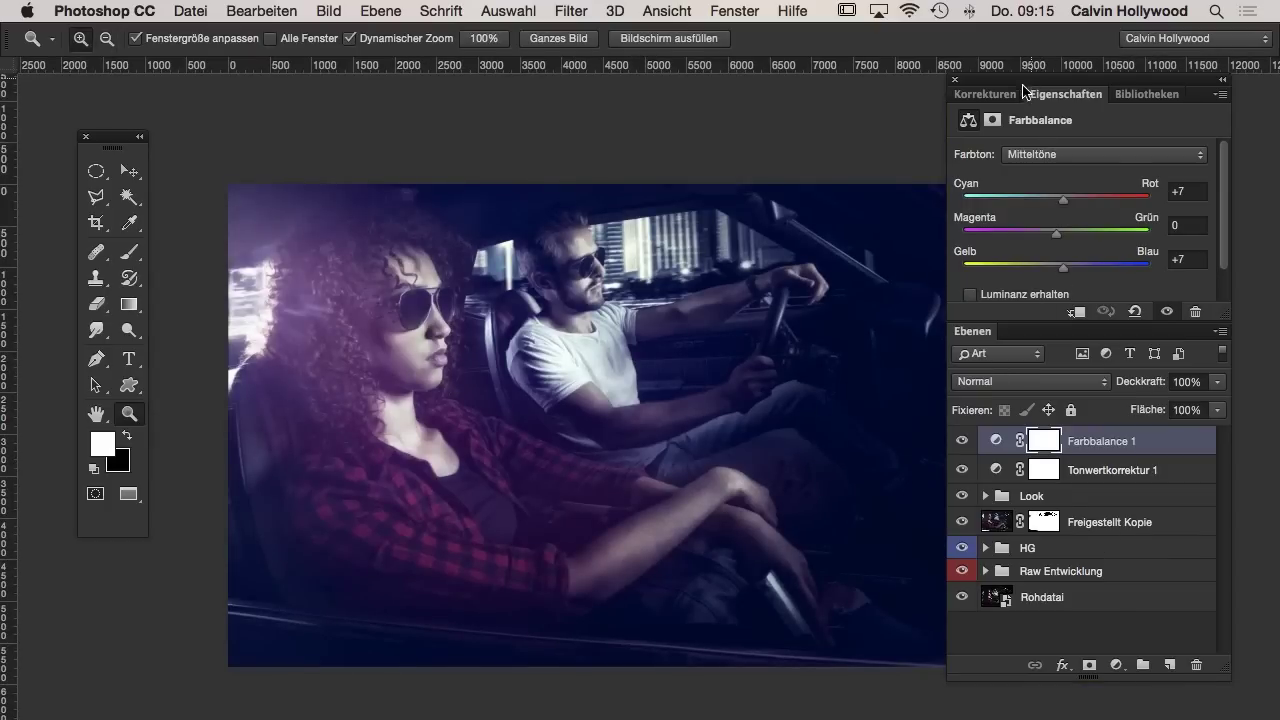
mouse_move(1006, 87)
left_mouse_down()
mouse_move(1023, 92)
mouse_move(1007, 96)
left_mouse_up()
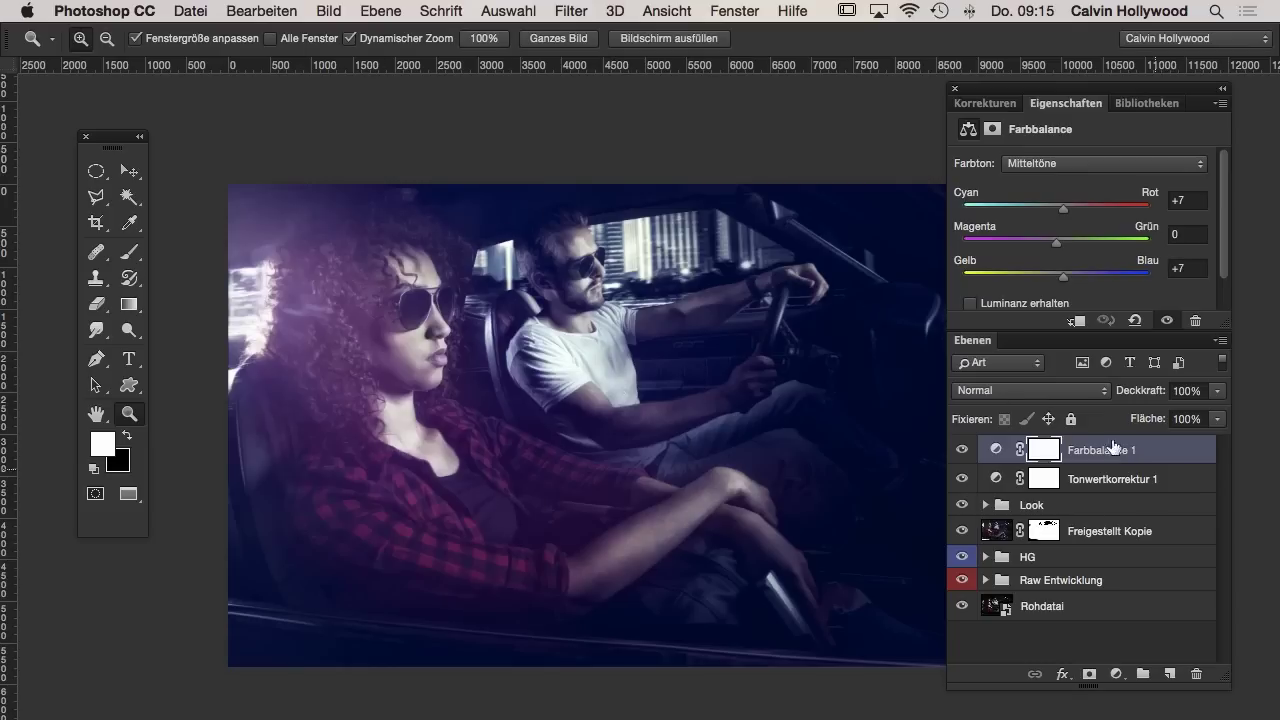
left_click(603, 458)
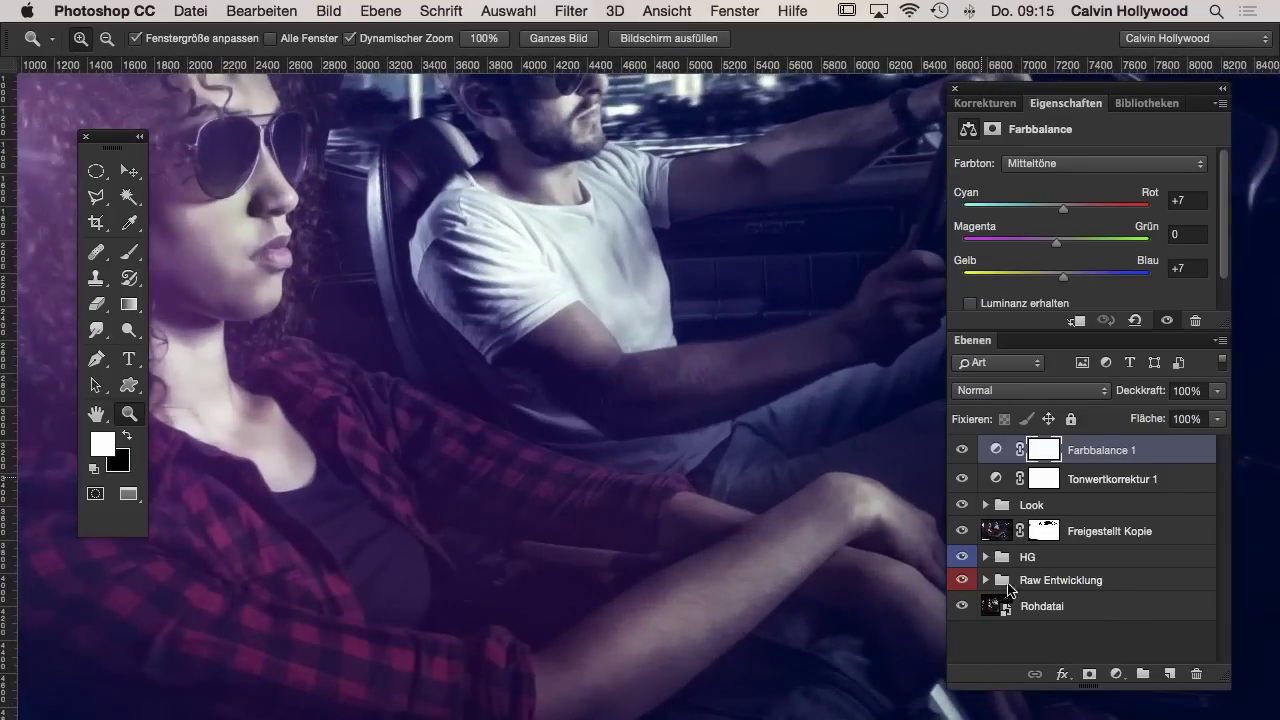
left_click(624, 259, "alt")
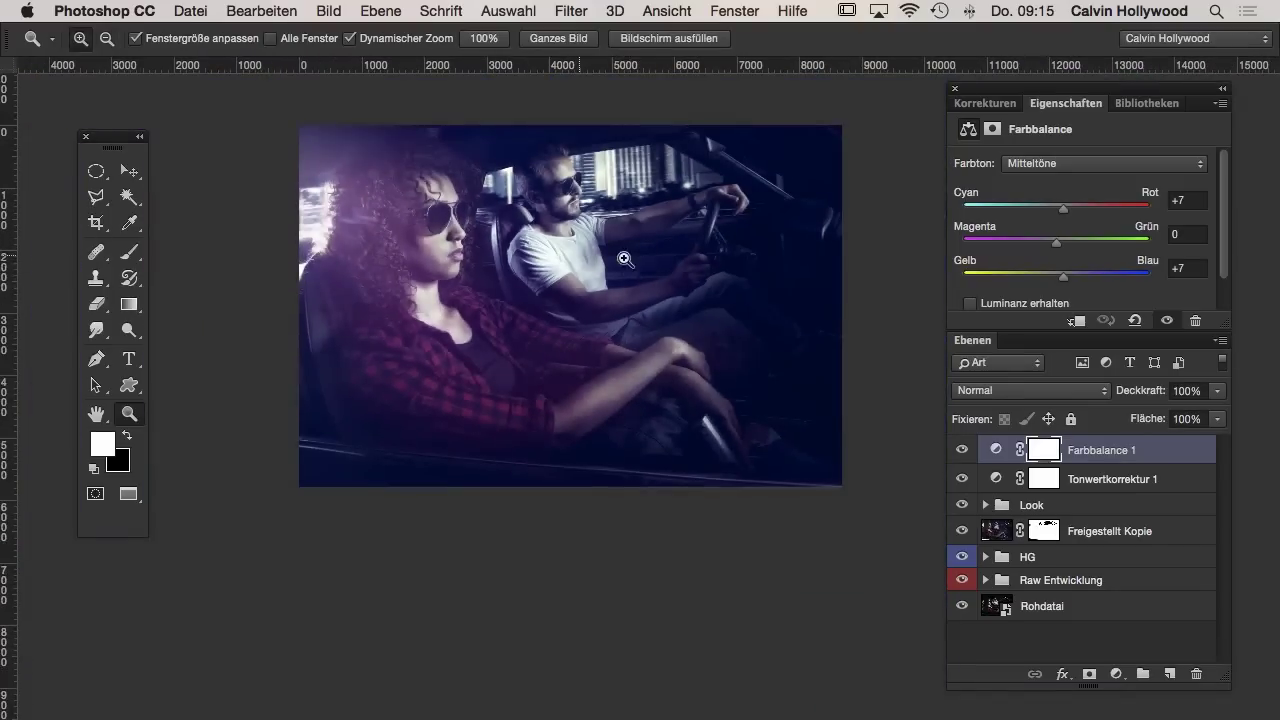
left_click(582, 241)
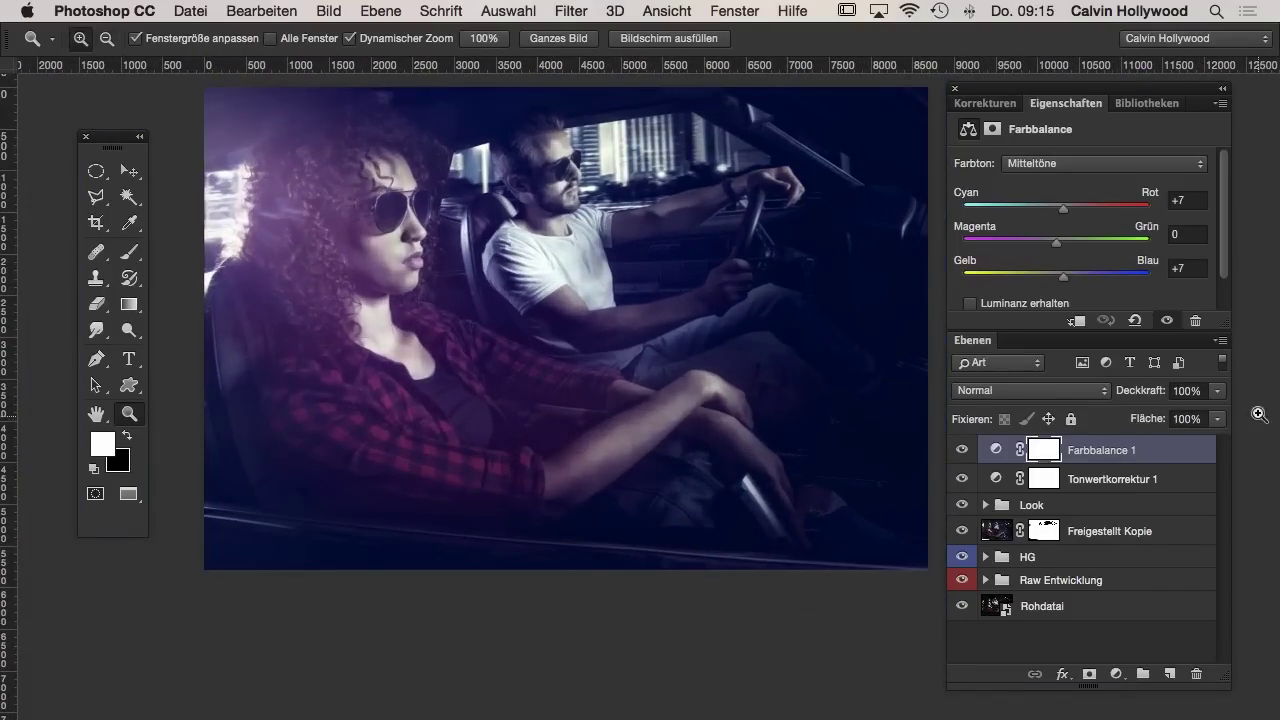
- Select all layers from Farbbalance 1 down to Rohdatei after checking the HG group
left_click(988, 533)
left_click(986, 556)
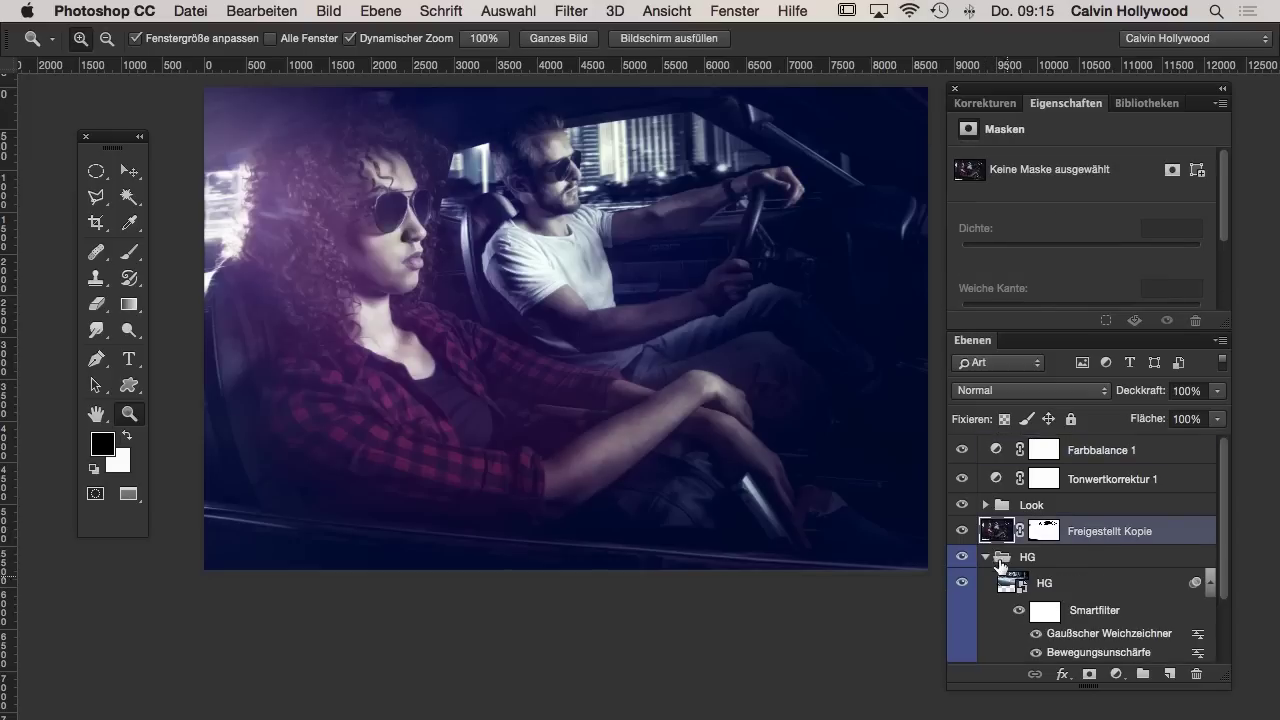
left_click(986, 556)
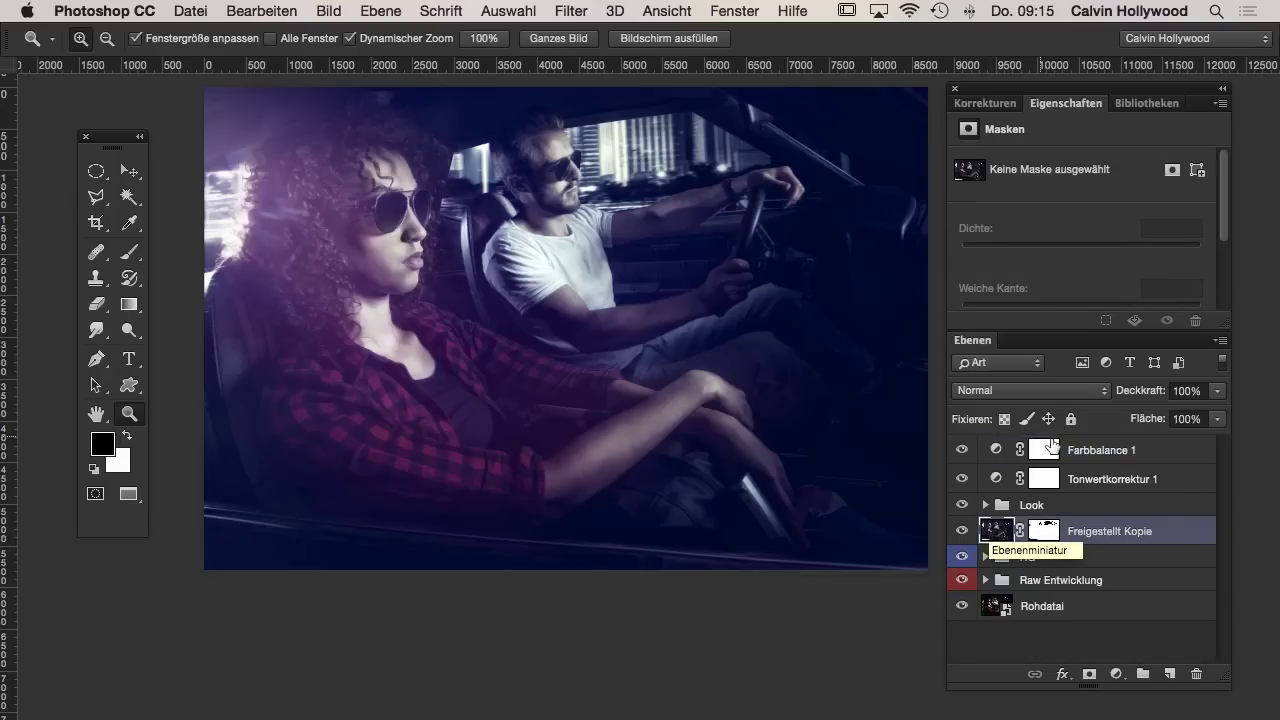
left_click(1163, 451)
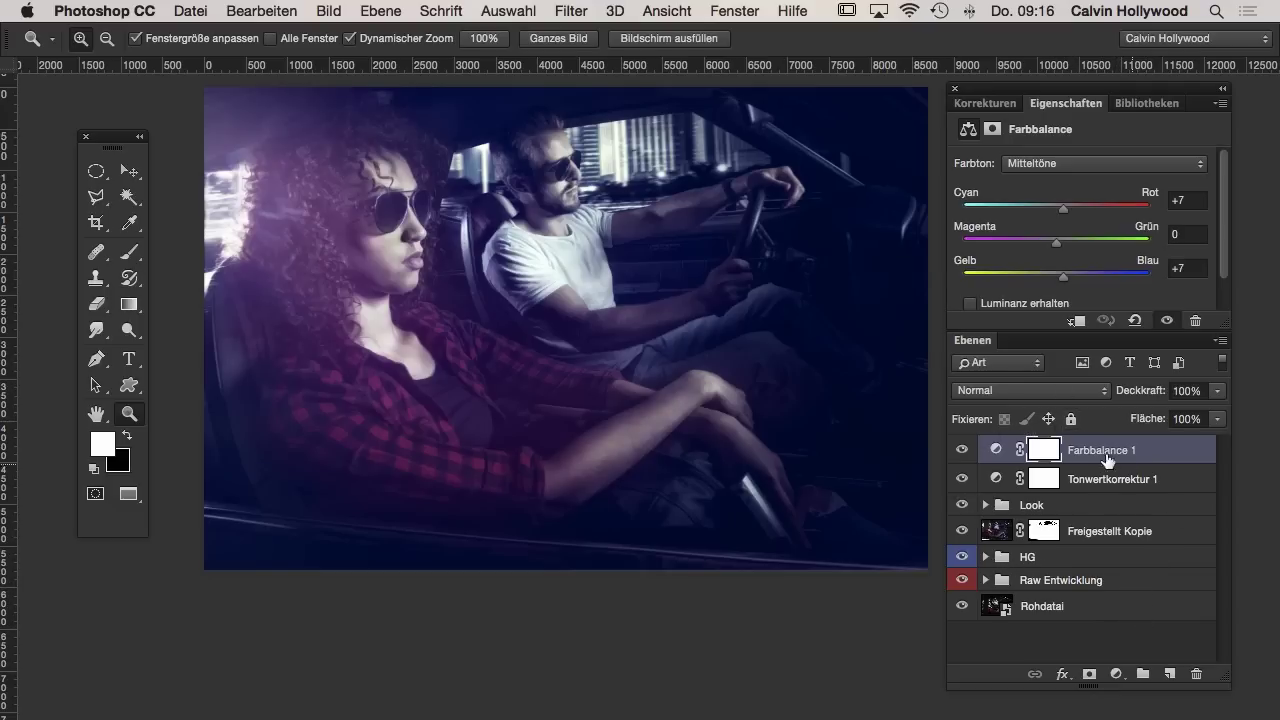
left_click(1098, 613, "shift")
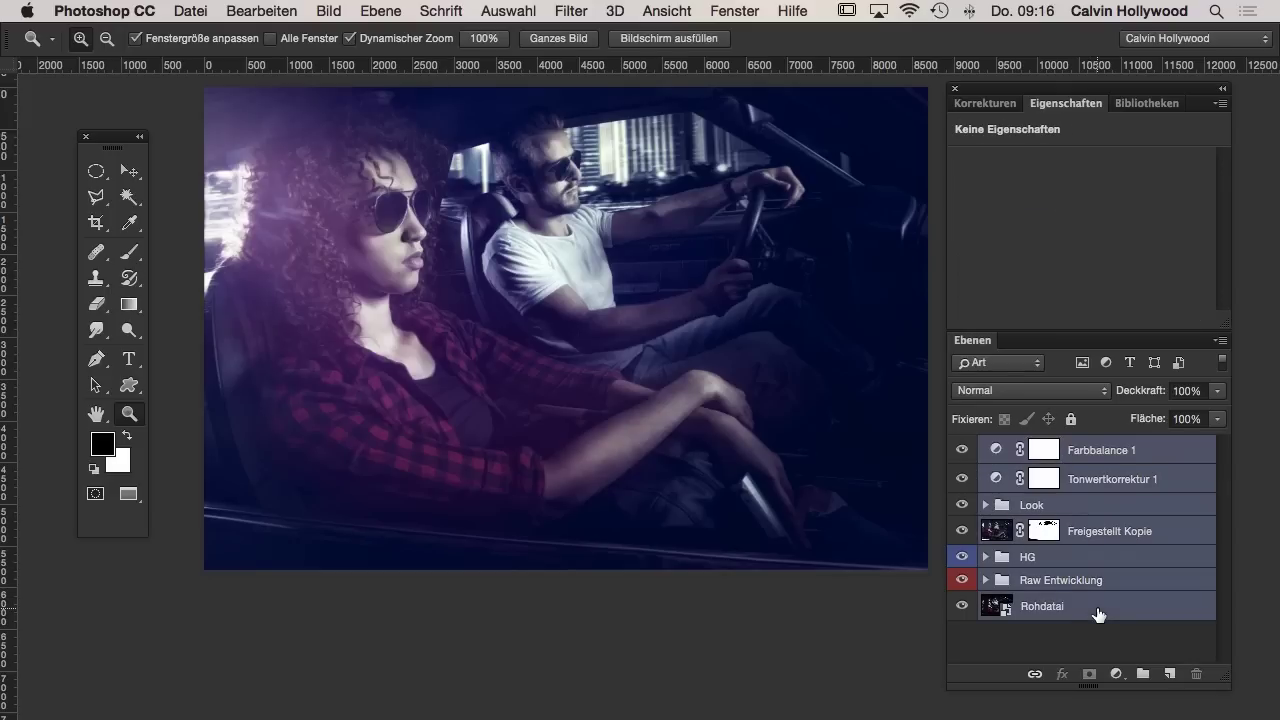
- Convert the selected layers into one smart object for smart filters
left_click(571, 11)
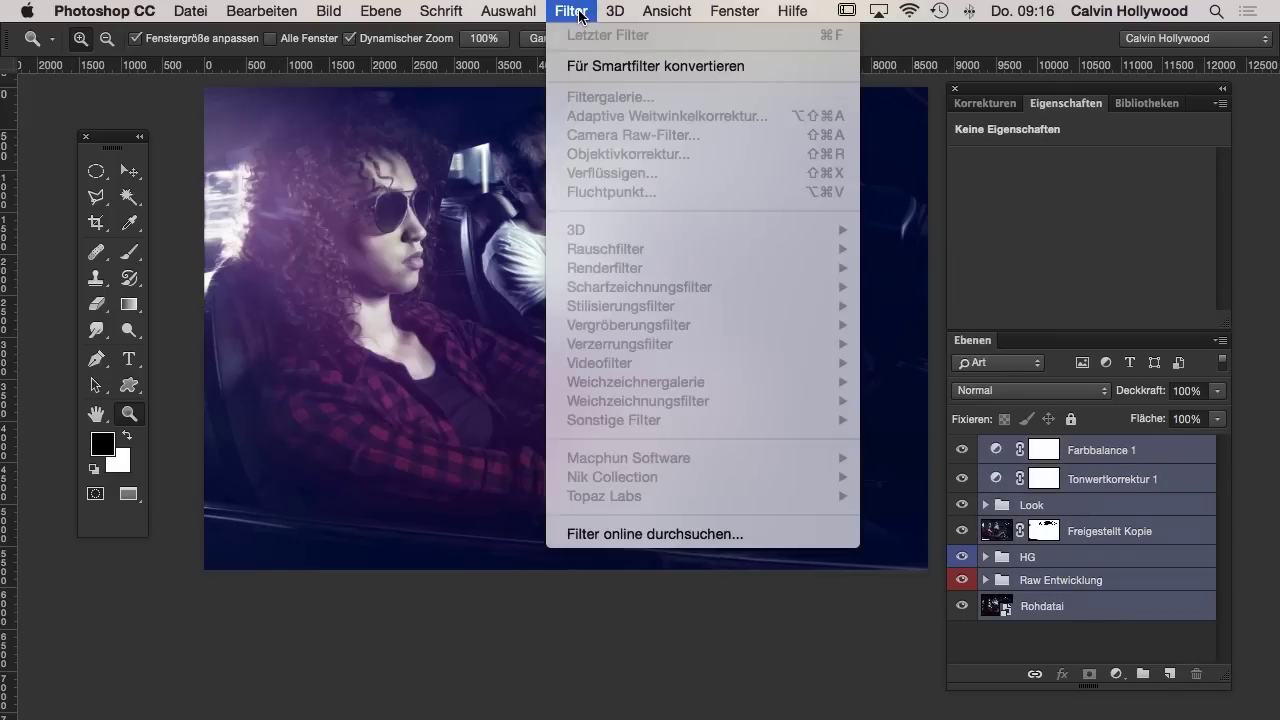
left_click(618, 66)
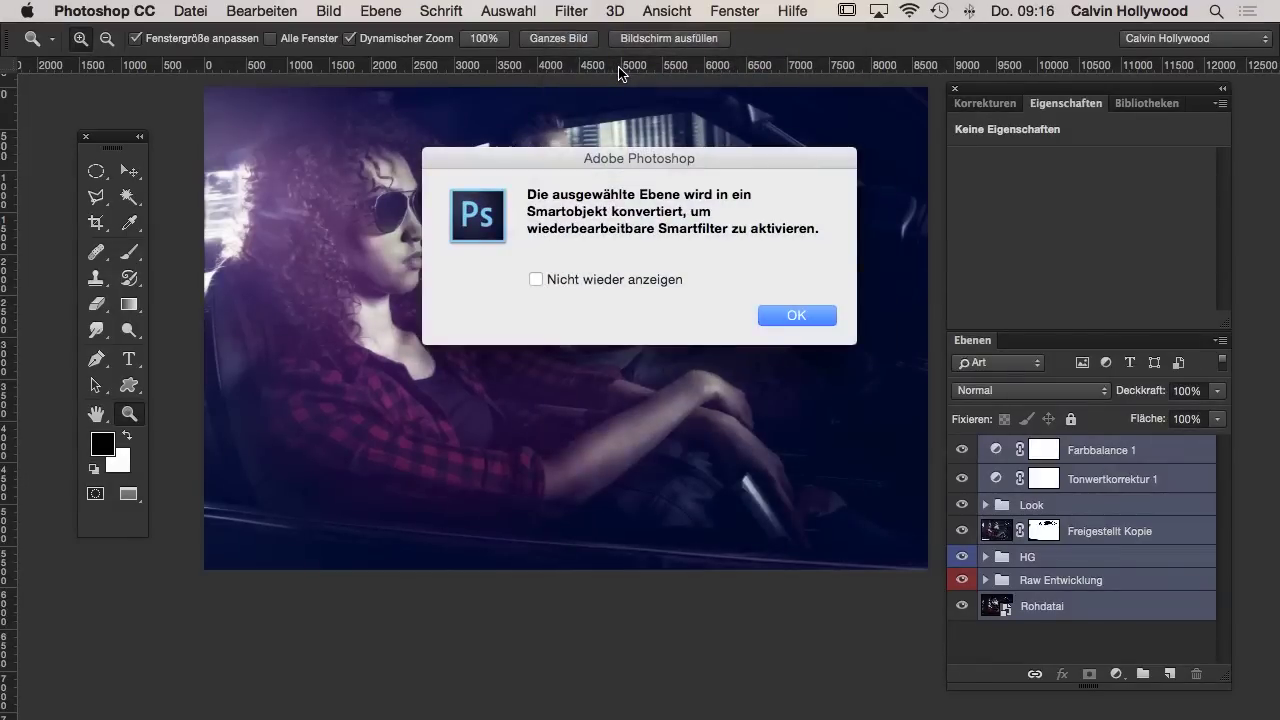
left_click(810, 320)
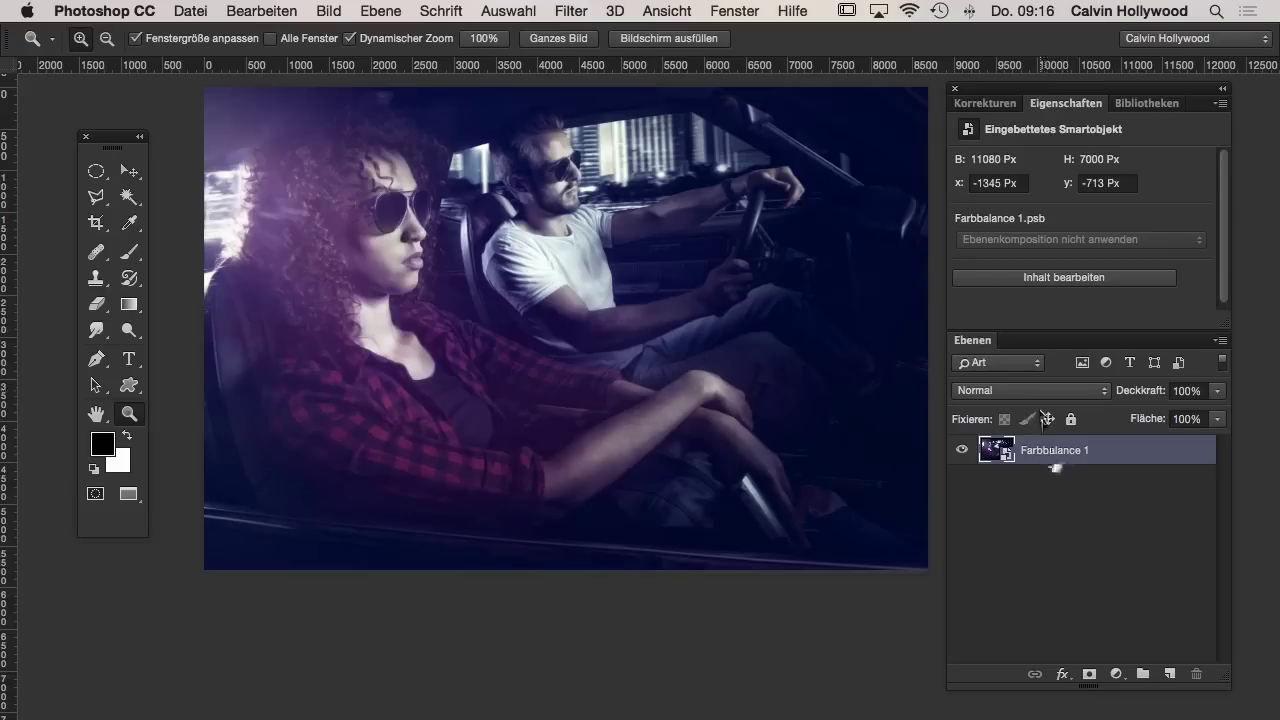
- Set the Layers panel to Große Miniaturen for the Farbbalance 1 smart object
right_click(1005, 455)
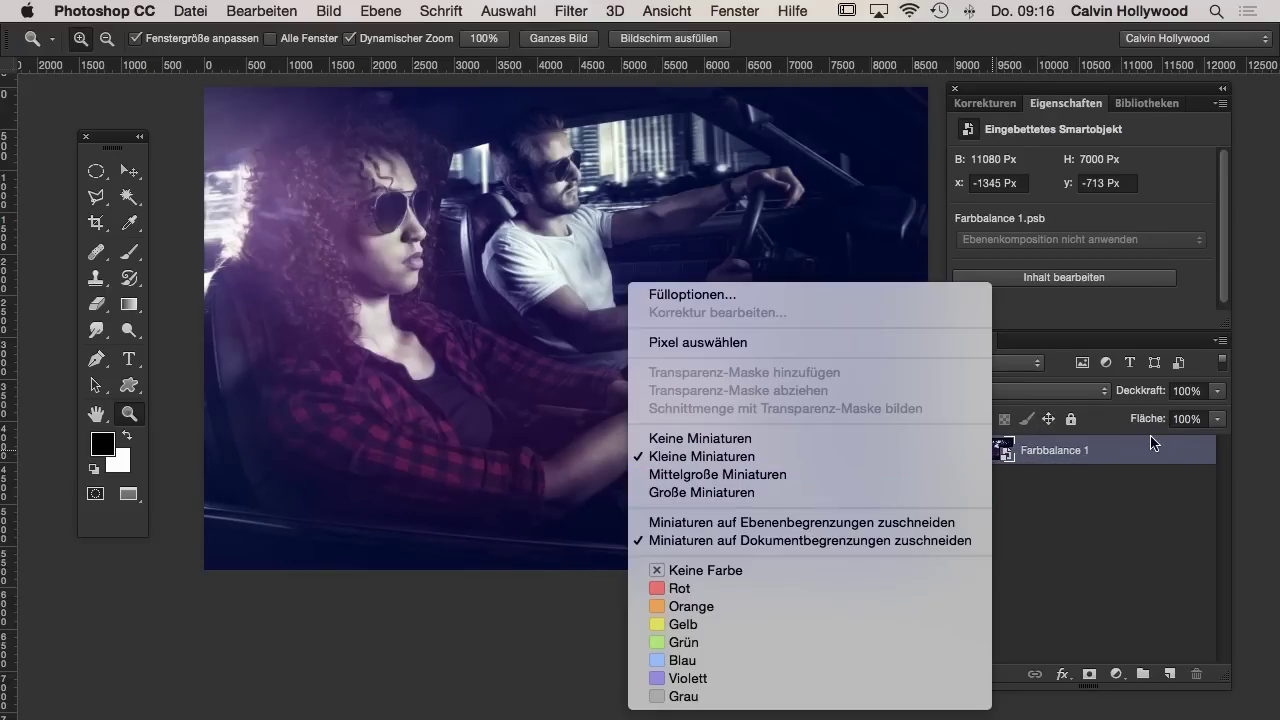
left_click(1150, 444)
right_click(995, 452)
left_click(735, 491)
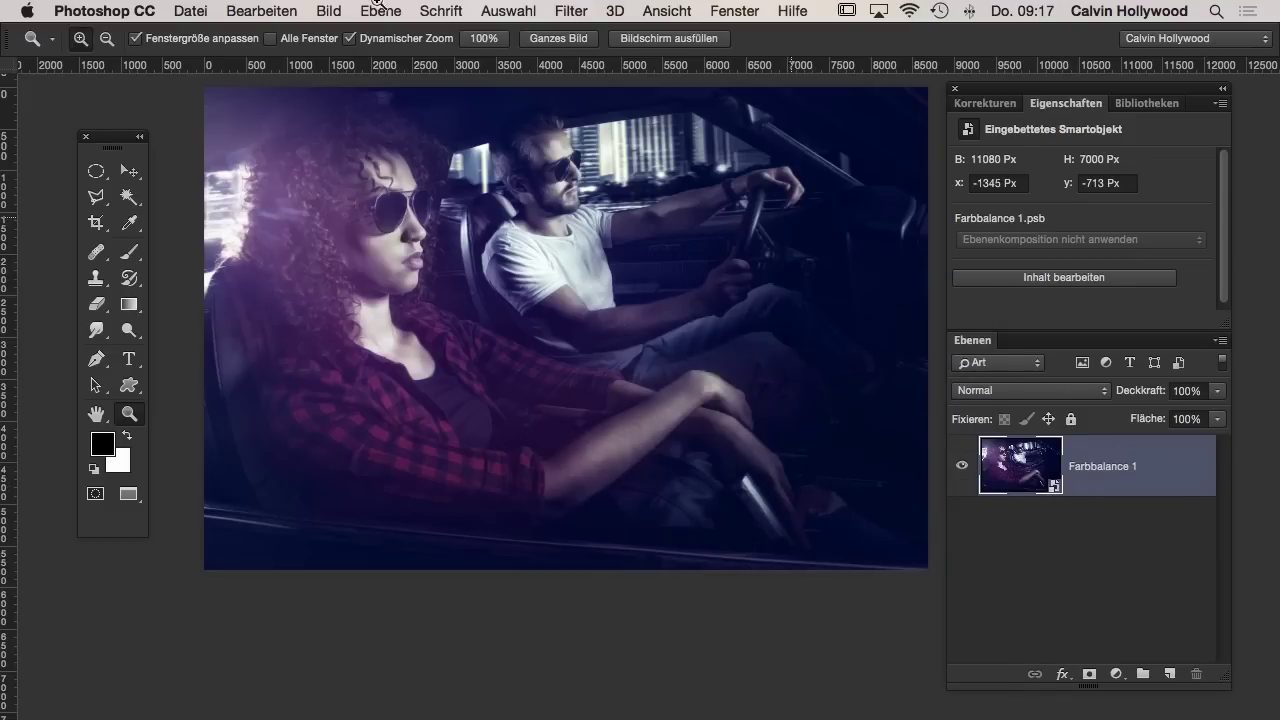
left_click(568, 11)
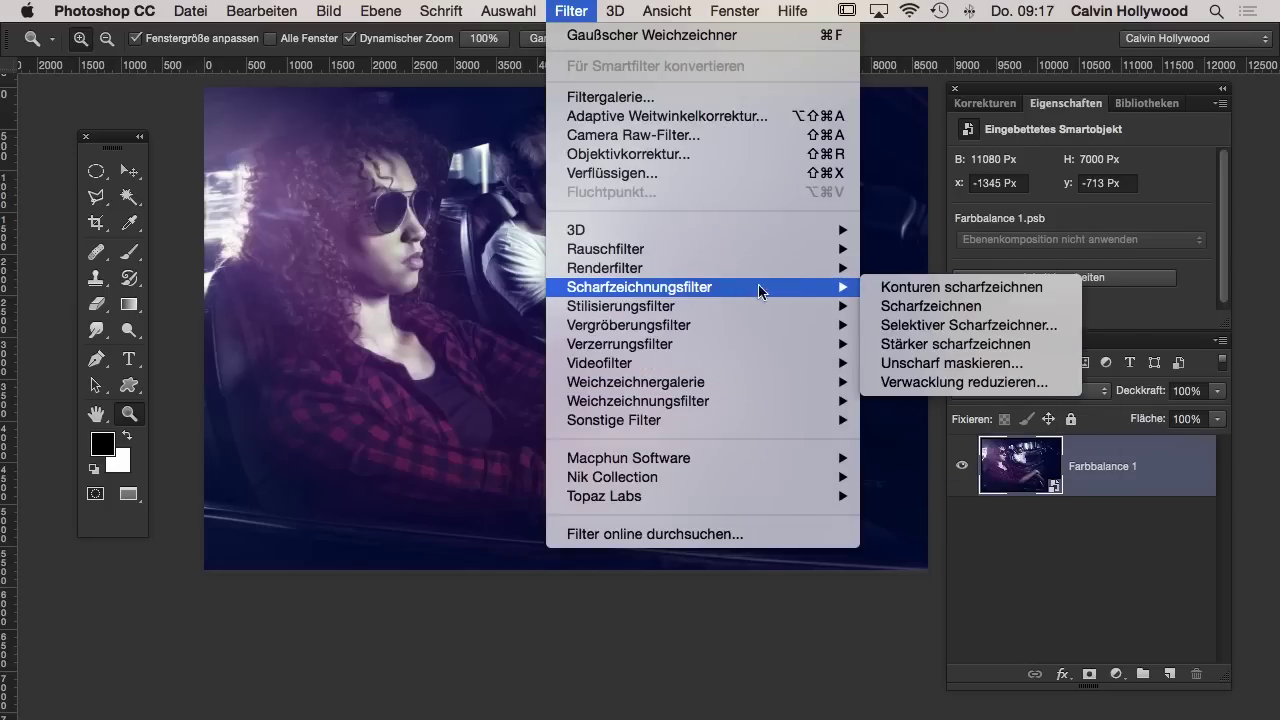
- Apply Unscharf maskieren with Radius 5,4 and Stärke 95 to the smart object
left_click(960, 364)
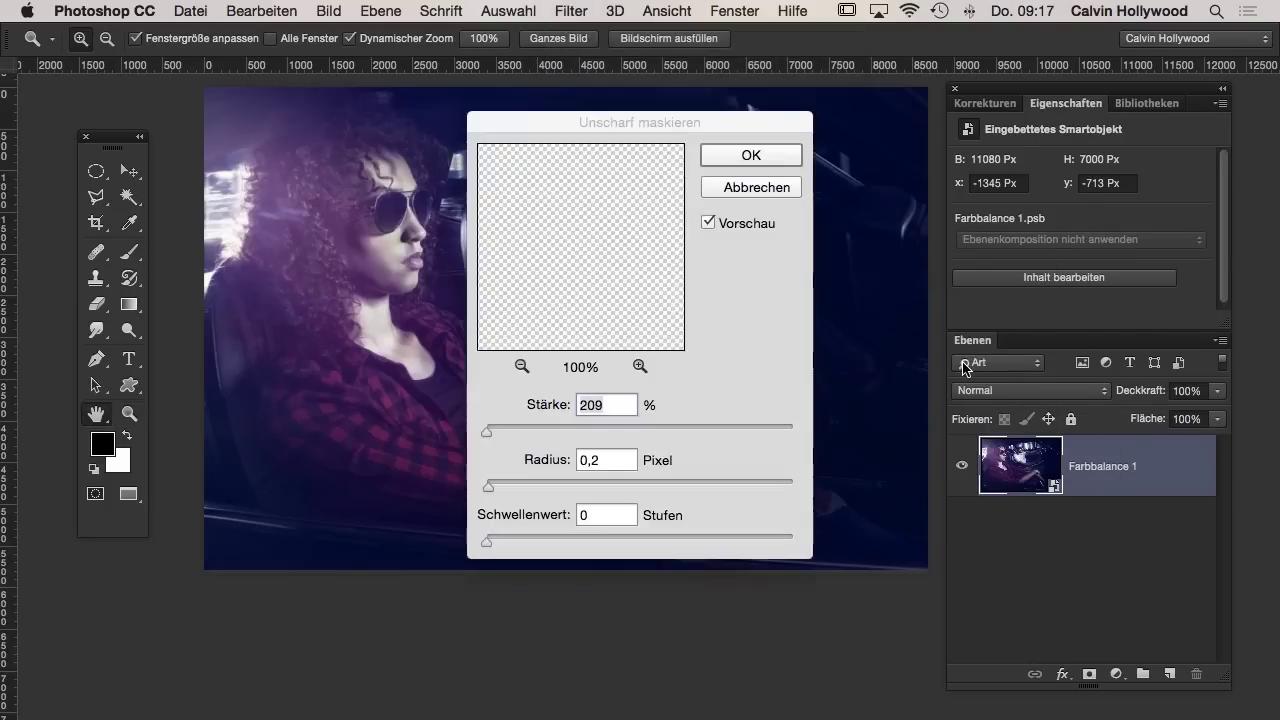
left_click_drag(486, 487, 572, 487)
left_click(663, 427)
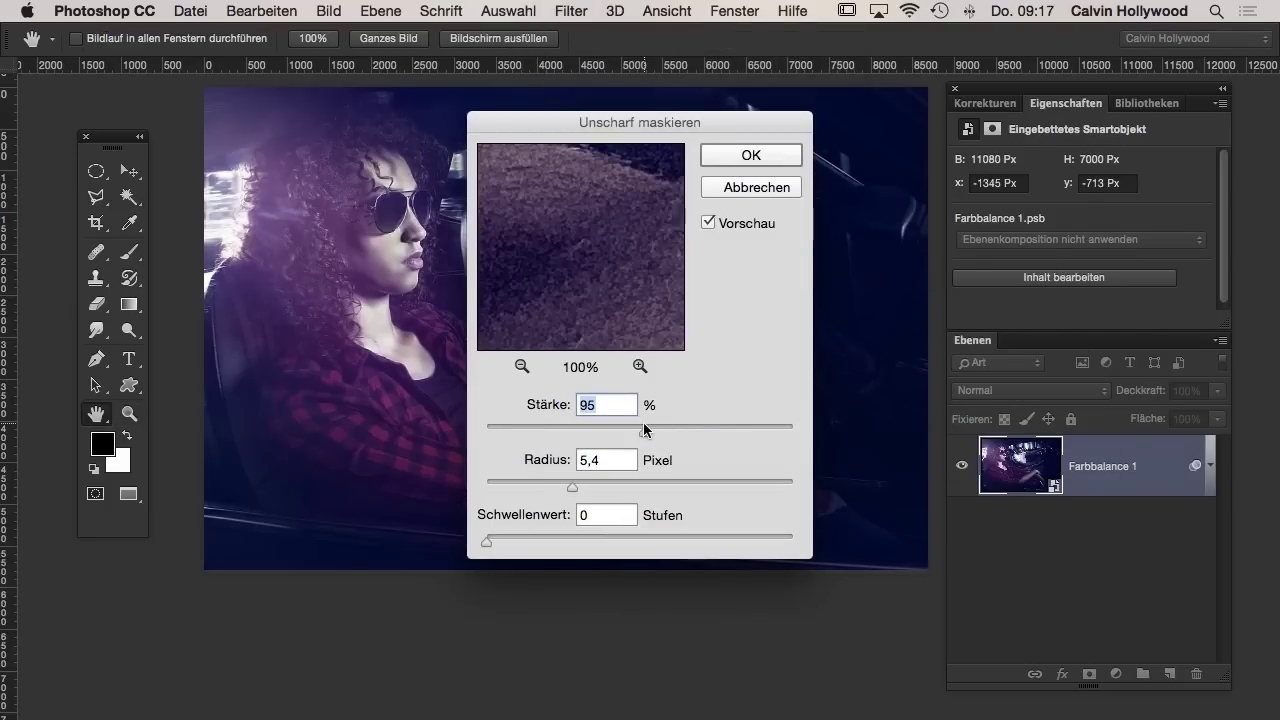
left_click(751, 155)
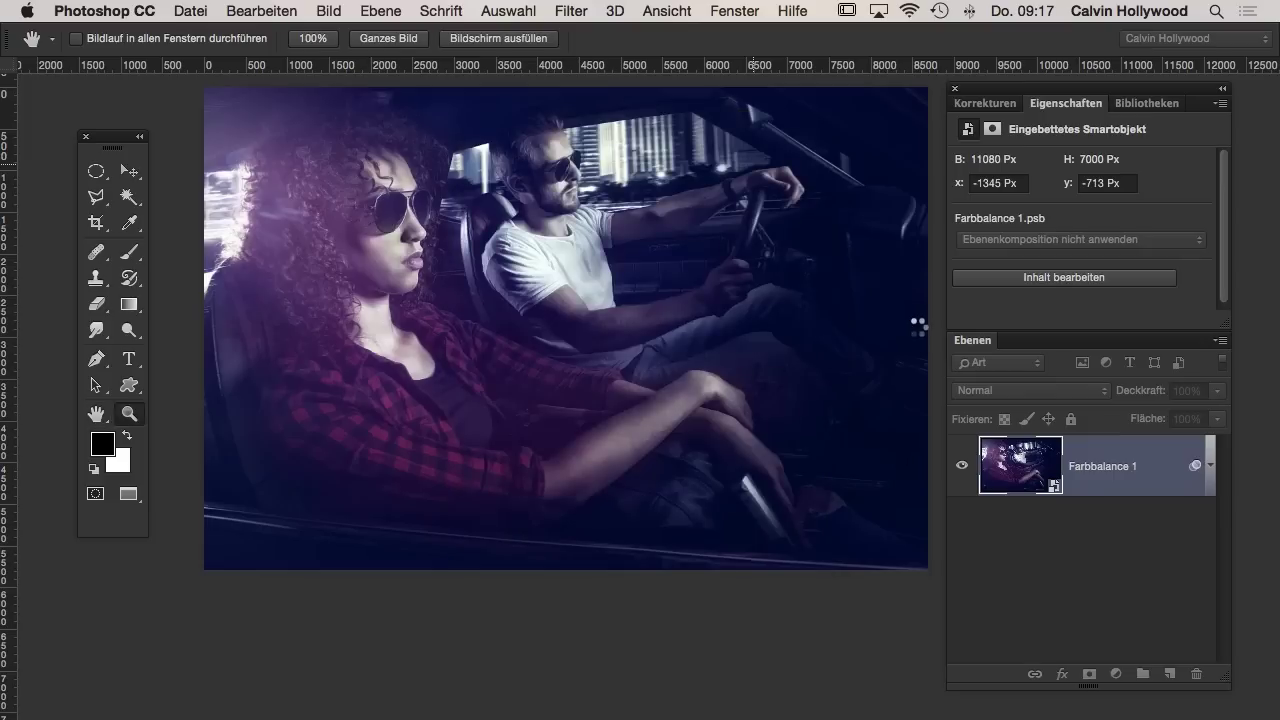
- Zoom on the sunglasses and toggle the sharpening filter to compare, then fit the image
left_click(394, 208)
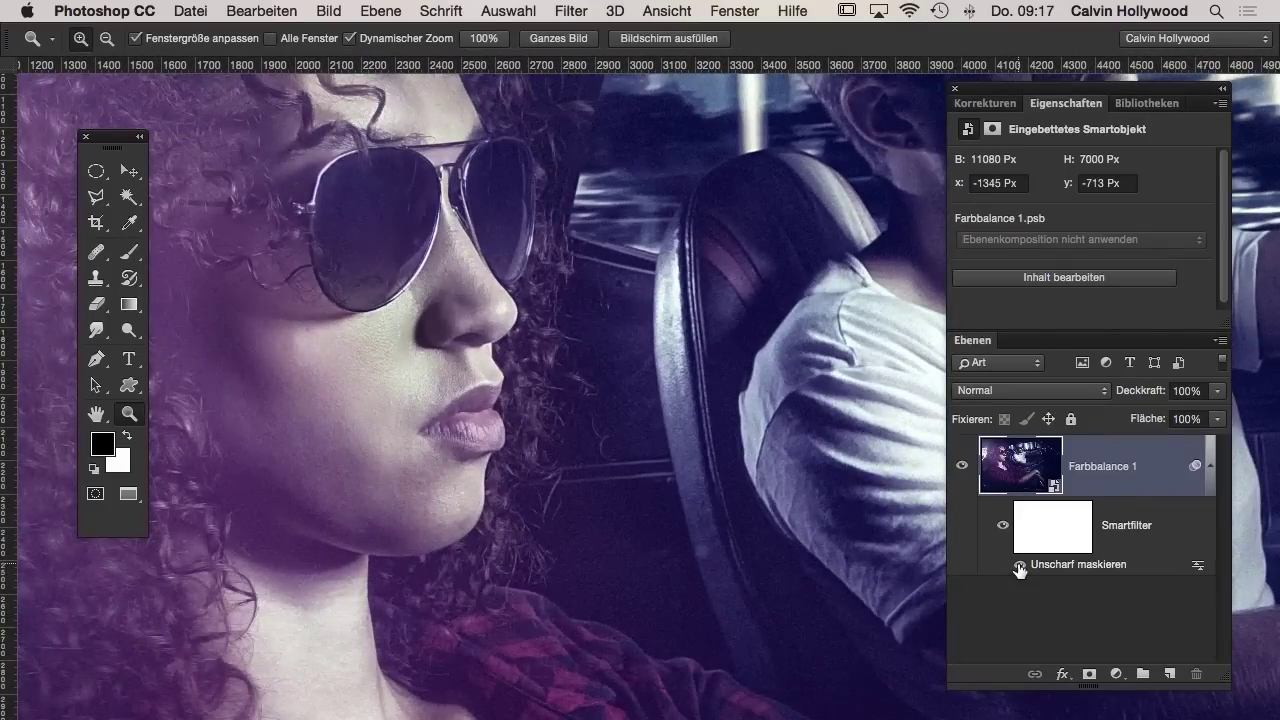
left_click(1020, 564)
left_click(1018, 566)
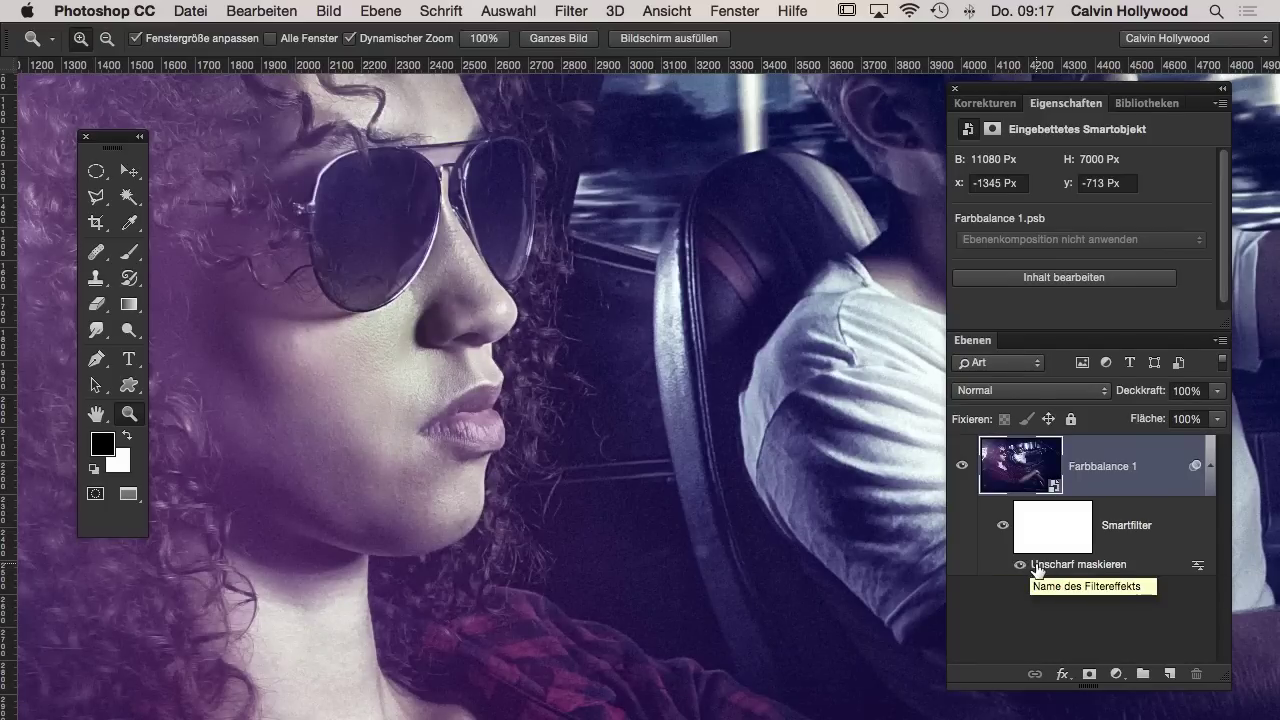
key("ctrl+0")
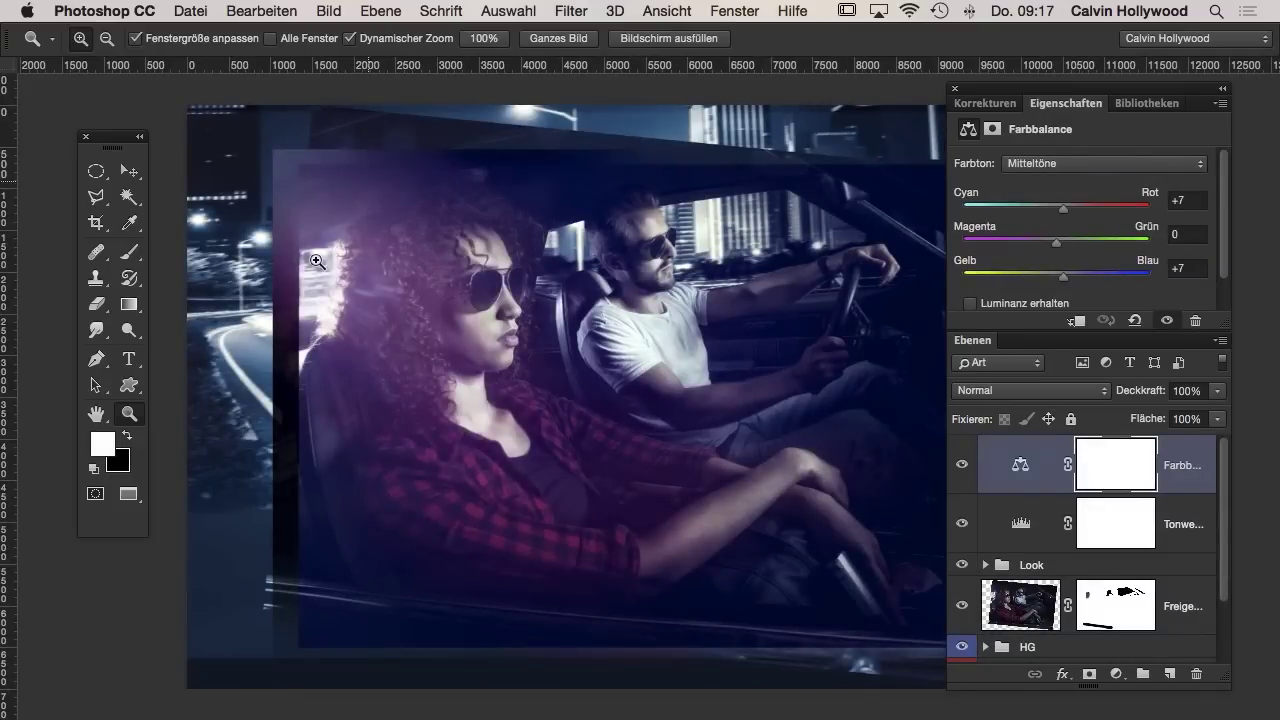
- Hide the Farbbalance, Tonwertkorrektur and Look layers and return to standard screen mode
left_click_drag(968, 472, 966, 526)
left_click(963, 566)
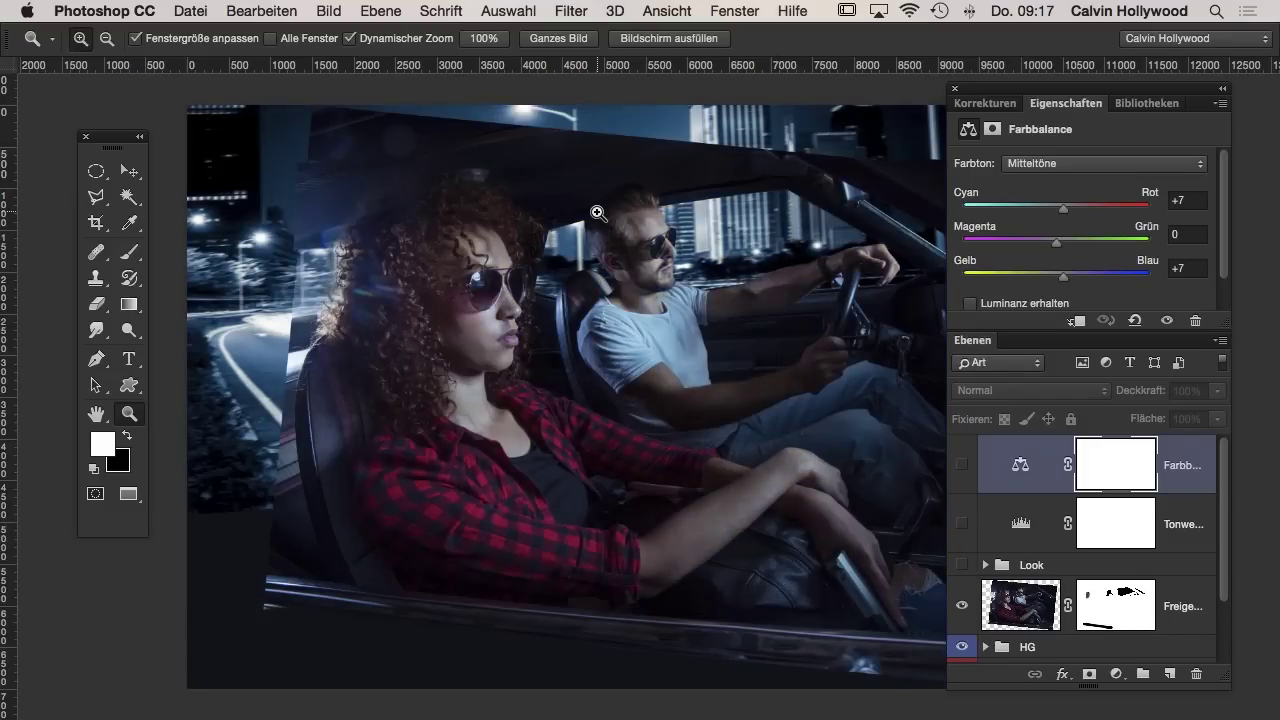
key("f")
key("f")
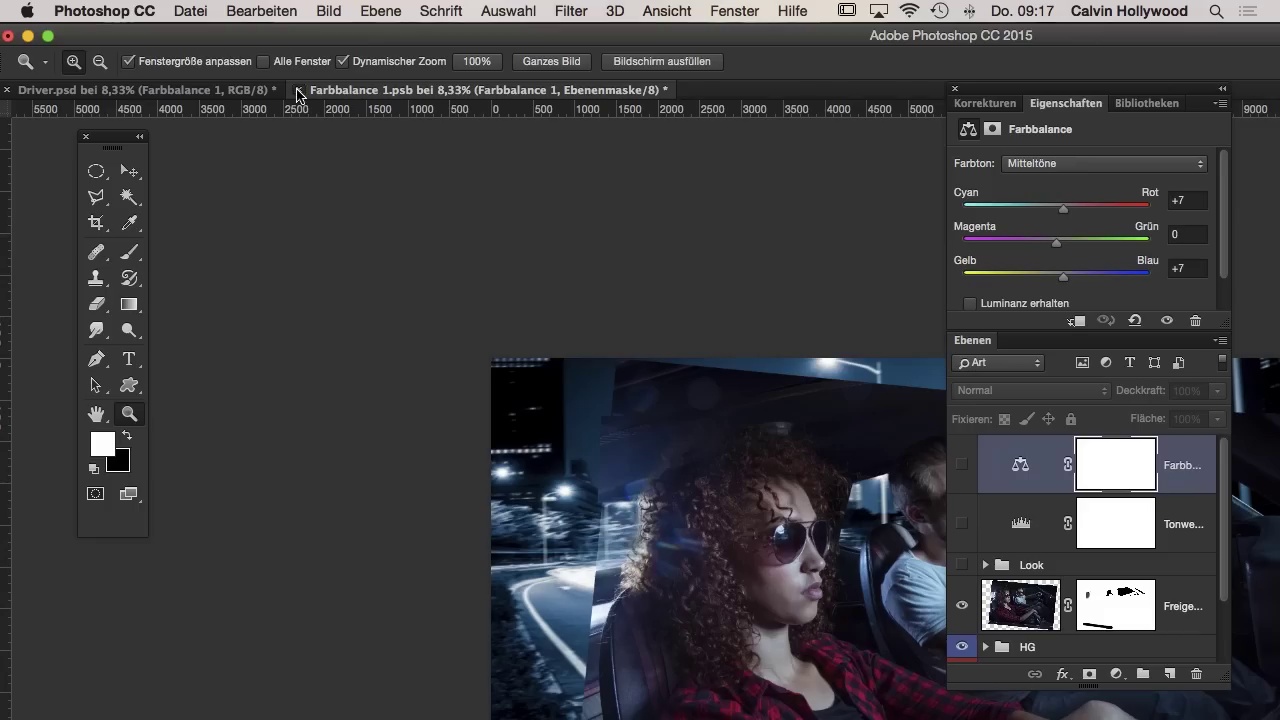
- Save and close Farbbalance 1.psb, acknowledging the close-after-saving notice
left_click(298, 90)
left_click(858, 305)
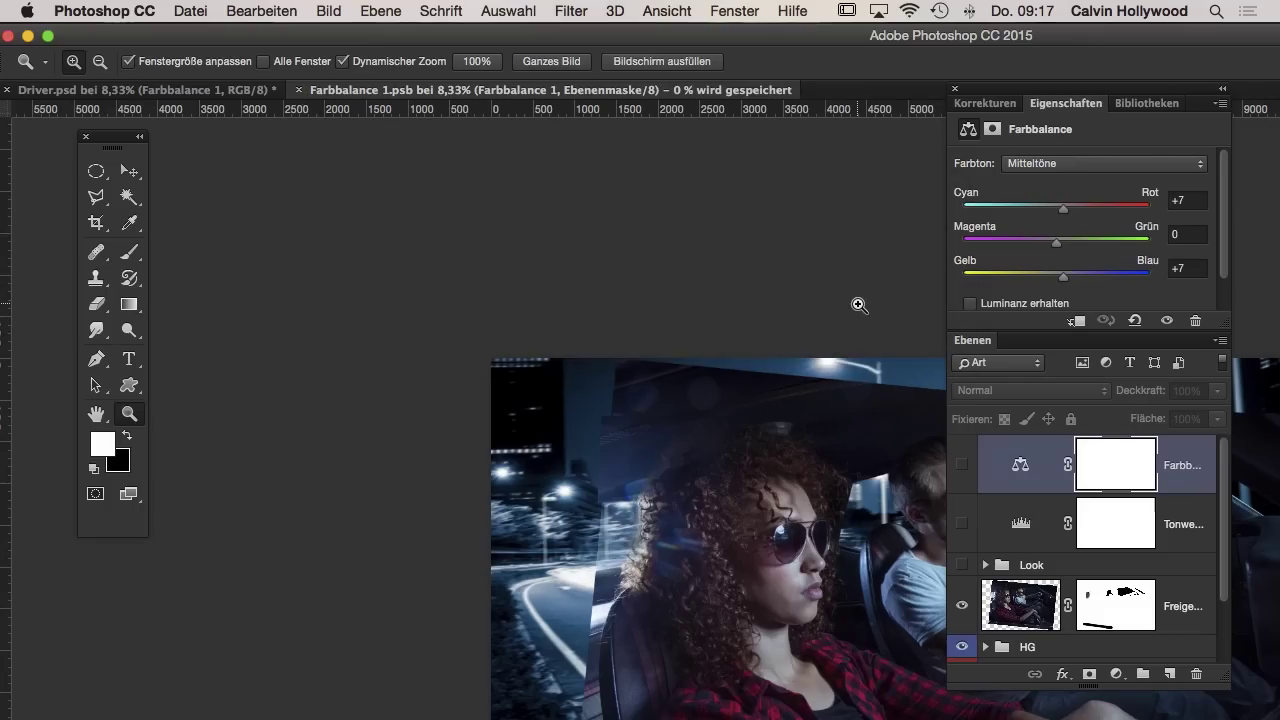
left_click(196, 93)
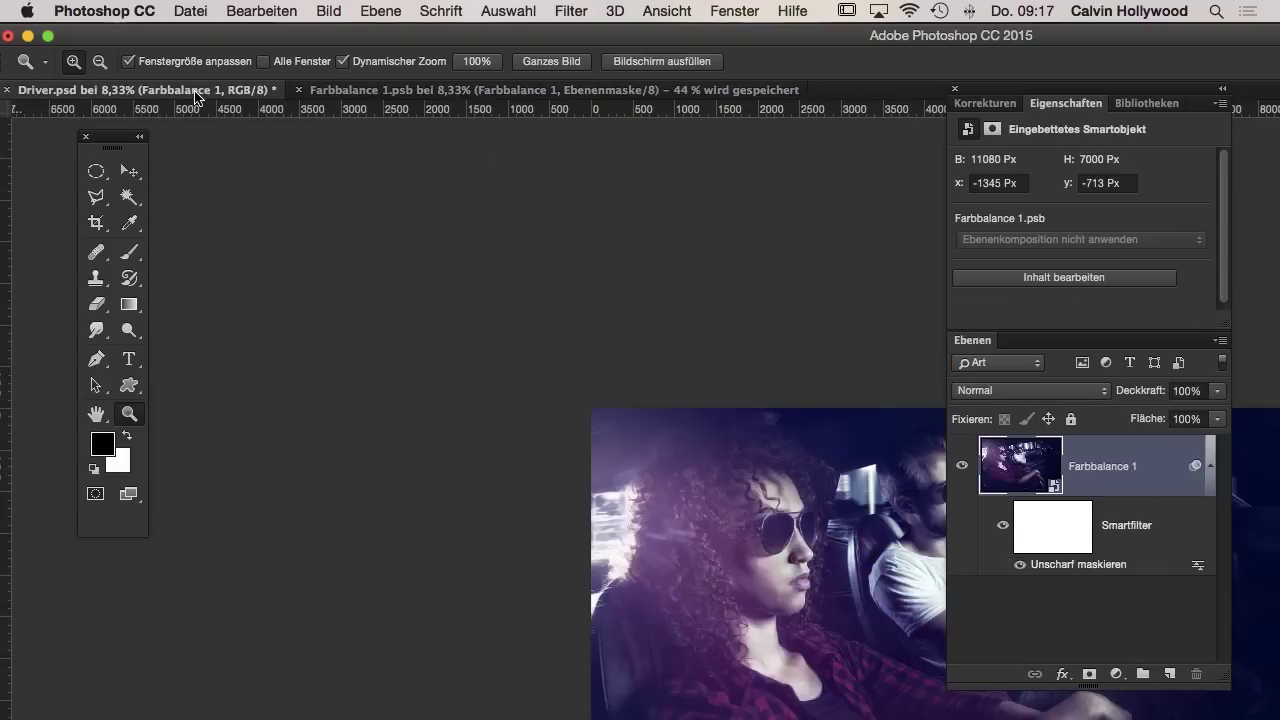
left_click(530, 92)
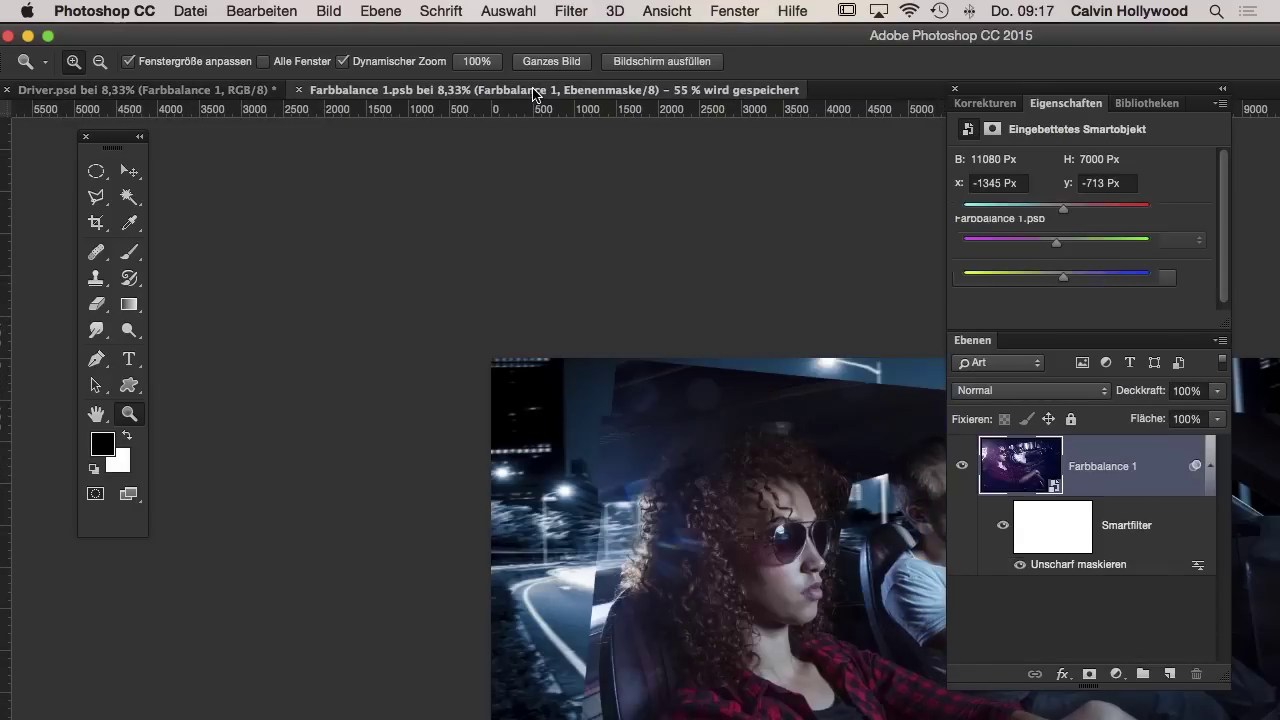
left_click(298, 89)
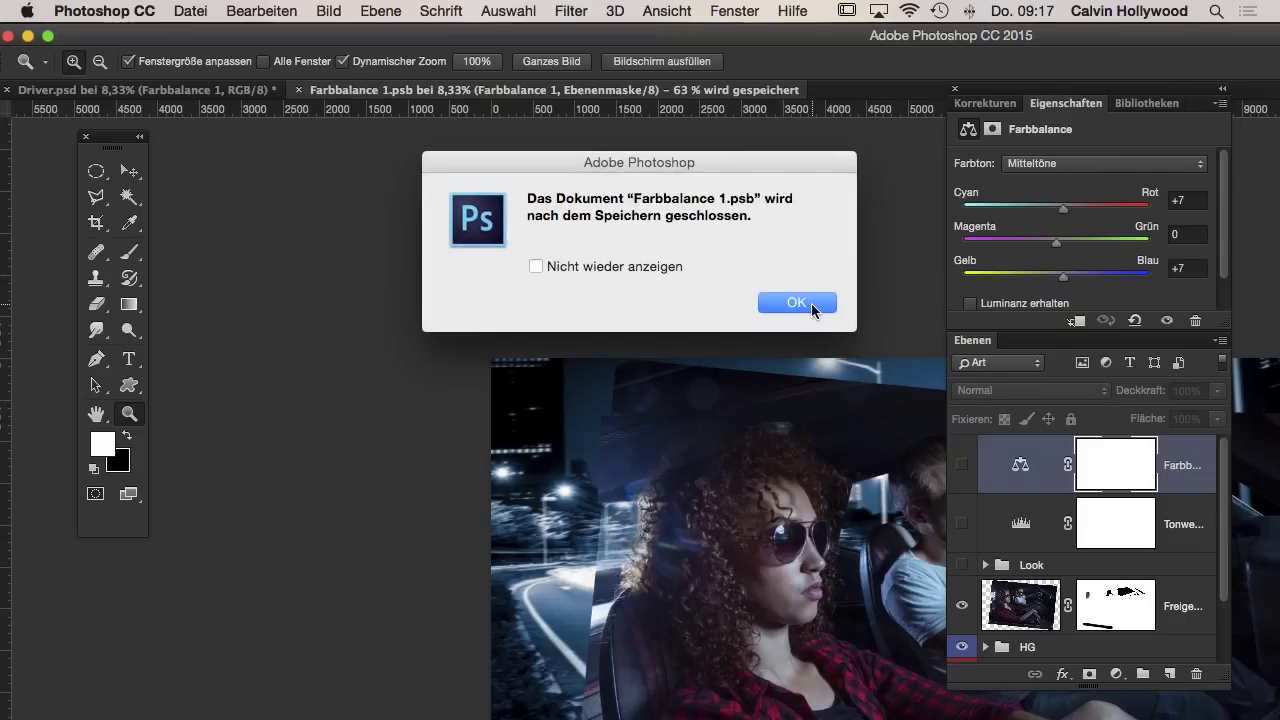
left_click(796, 303)
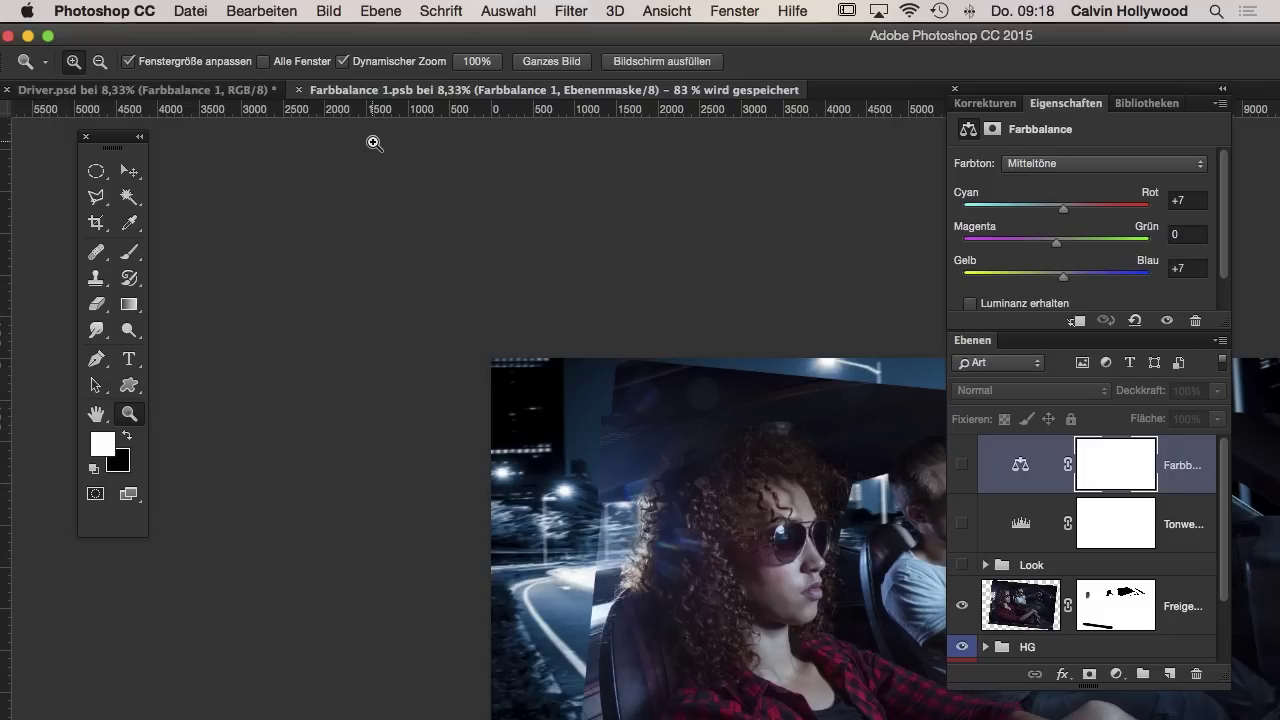
- Switch to the Driver.psd tab while Farbbalance 1.psb finishes saving and closes
left_click(197, 90)
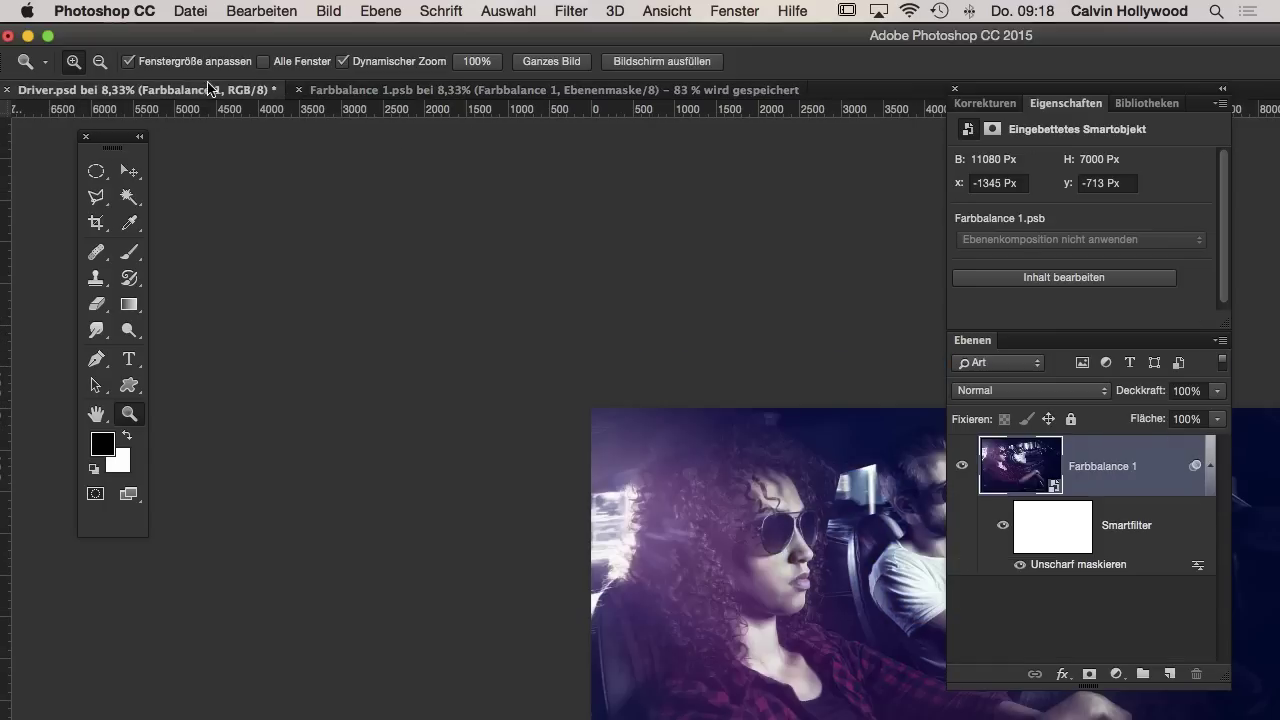
left_click(190, 11)
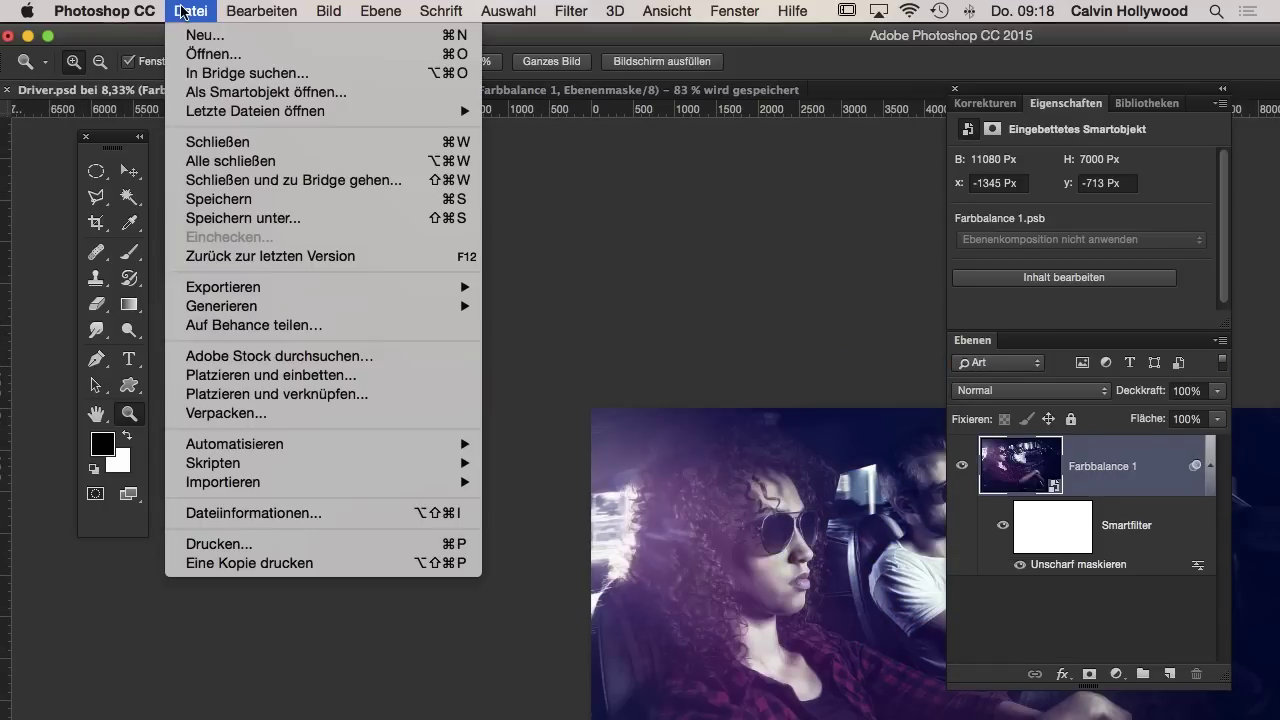
left_click(190, 11)
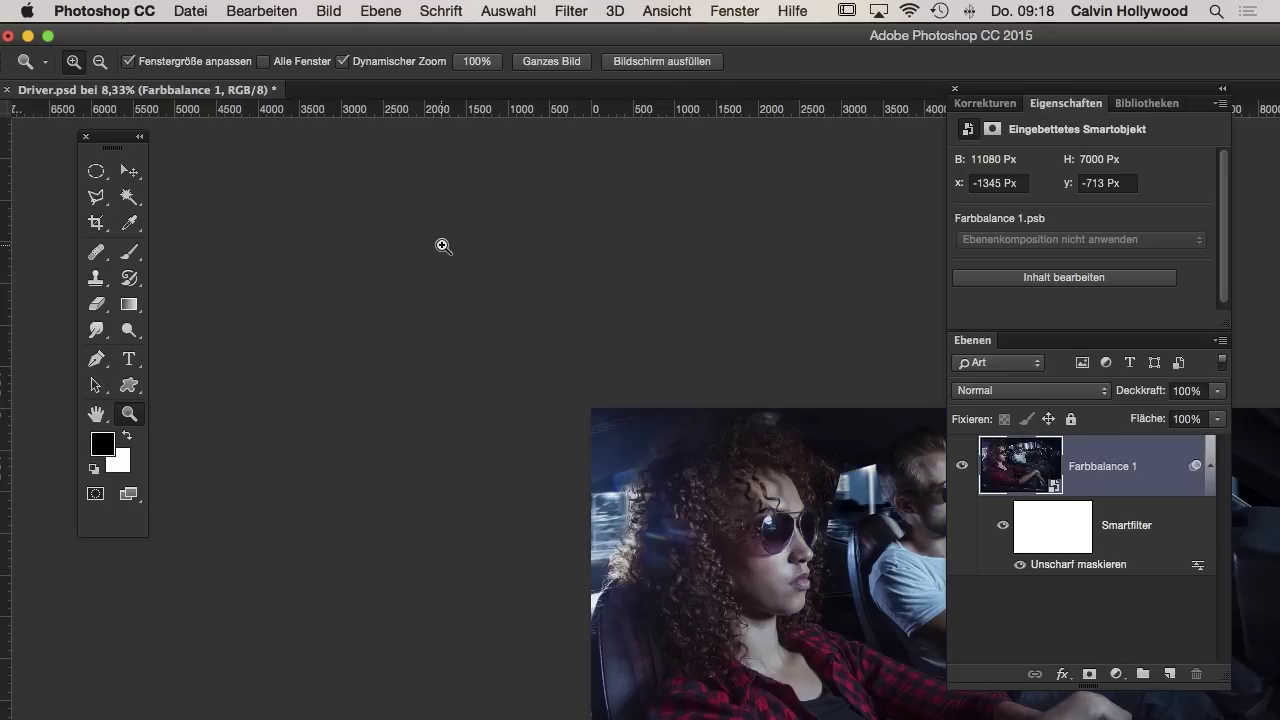
- Zoom in and back out on Driver.psd, then show it in full-screen mode with menu bar
left_click(836, 578)
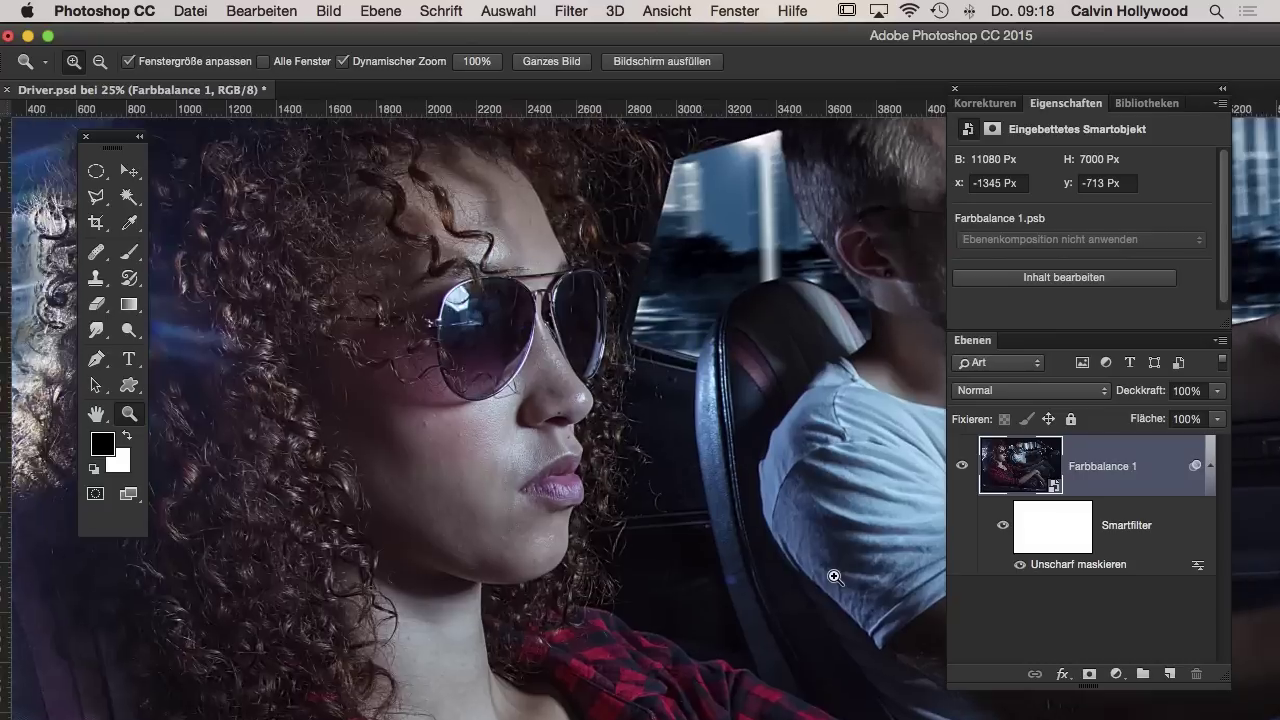
left_click(835, 577)
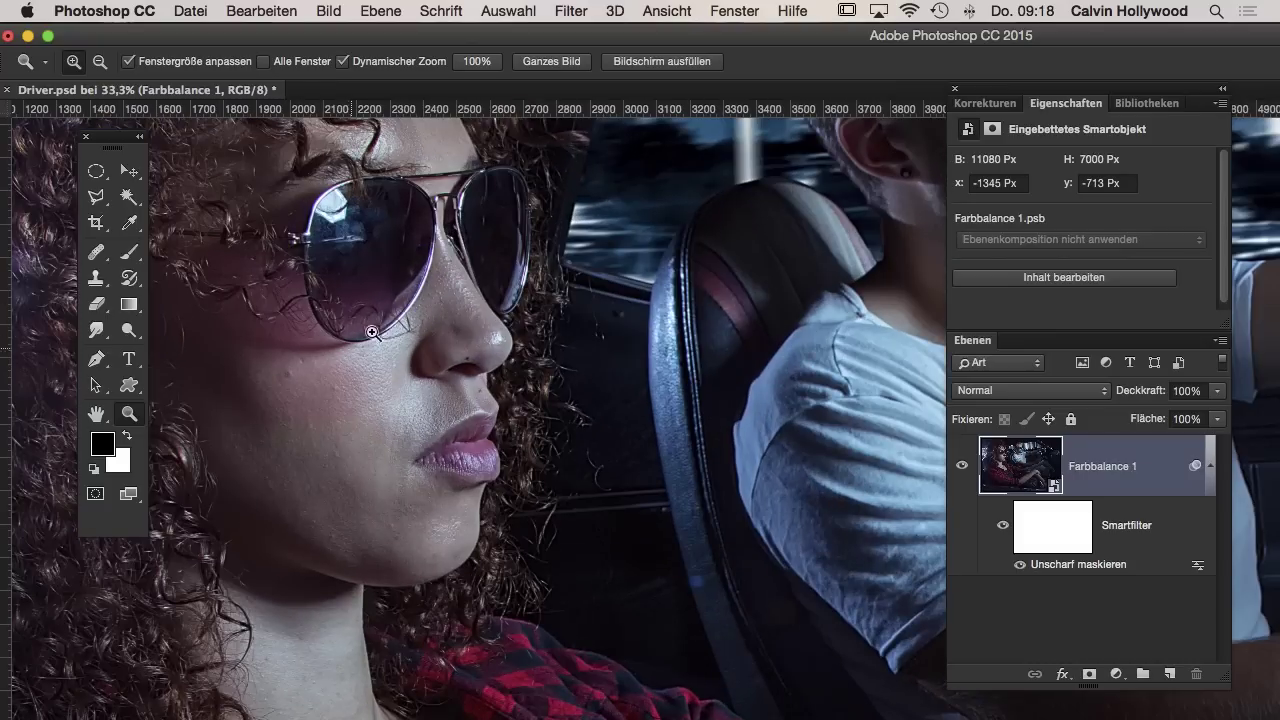
left_click(423, 339, "alt")
left_click(423, 339, "alt")
left_click(591, 351, "alt")
left_click(591, 351, "alt")
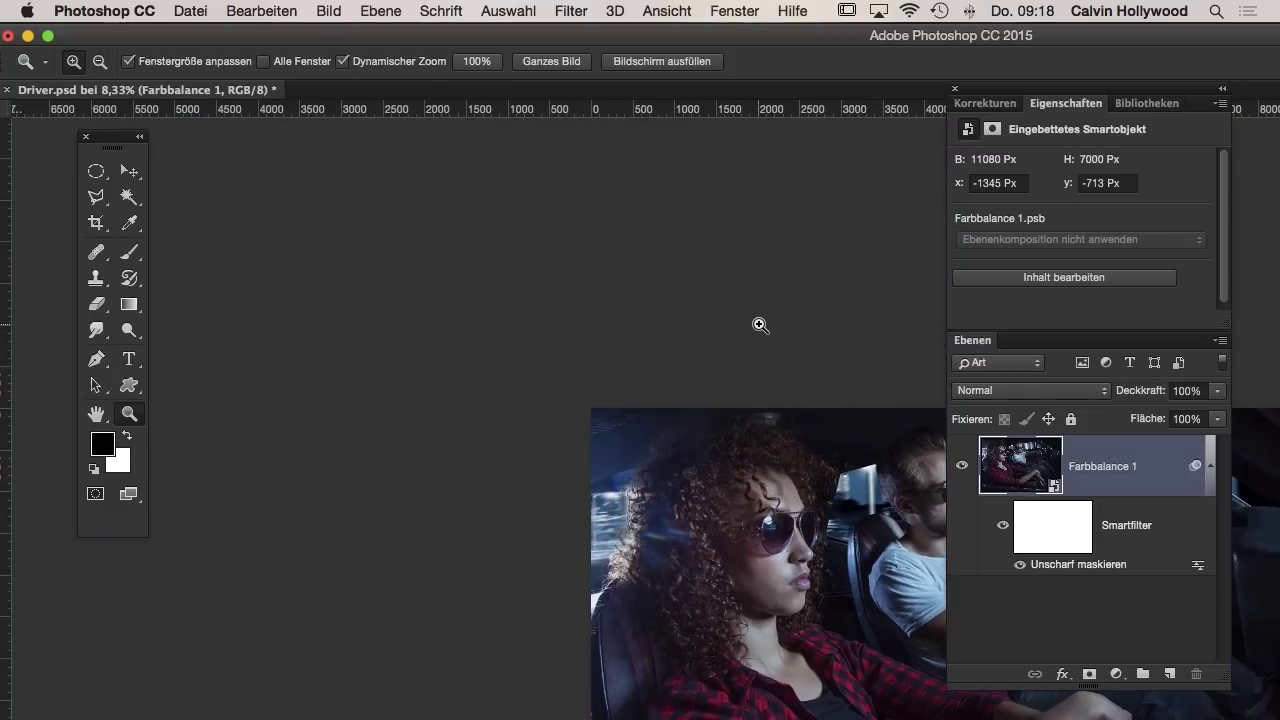
key("f")
left_click_drag(760, 349, 651, 354)
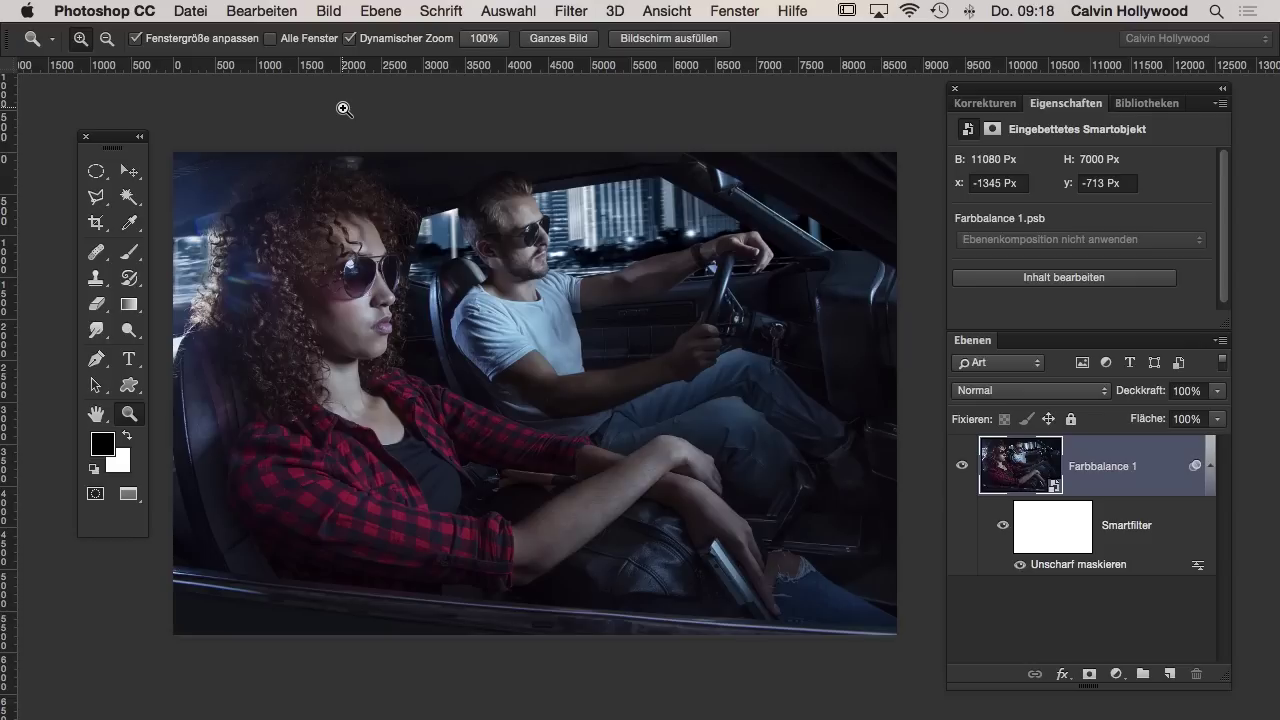
left_click(191, 12)
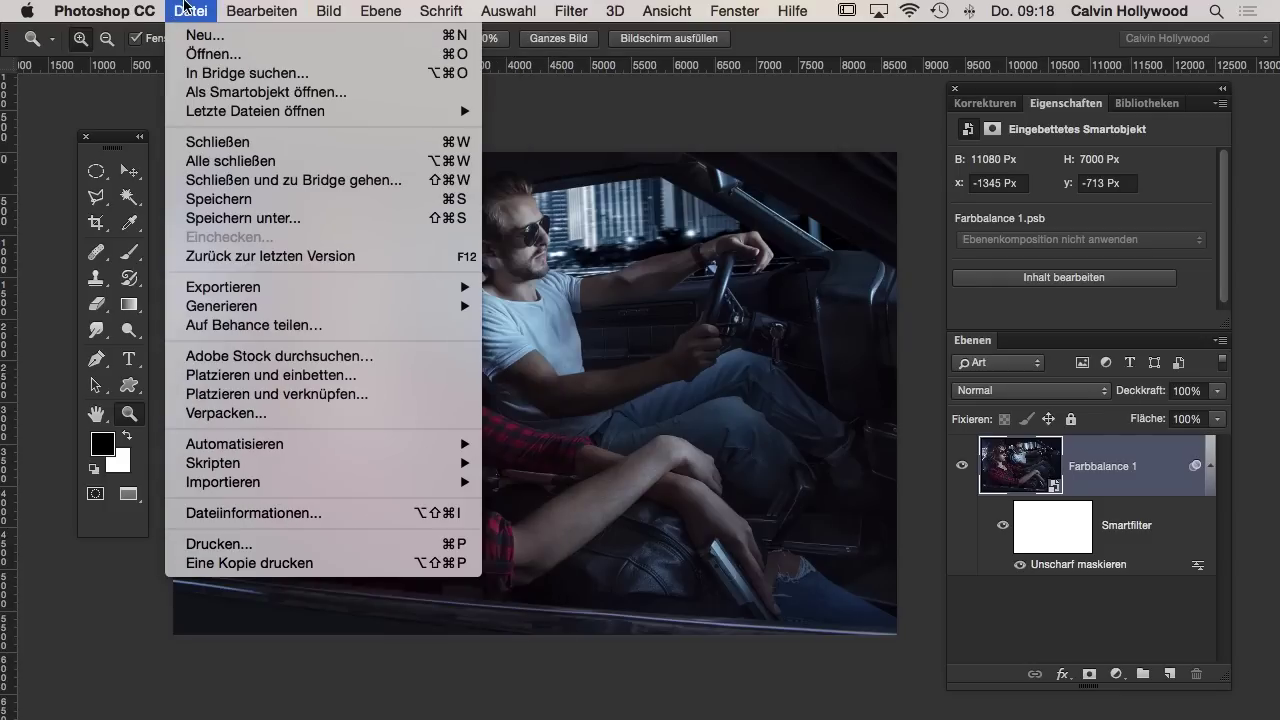
- Revert Driver.psd with Zurück zur letzten Version, restoring the purple look and separate layers
left_click(288, 258)
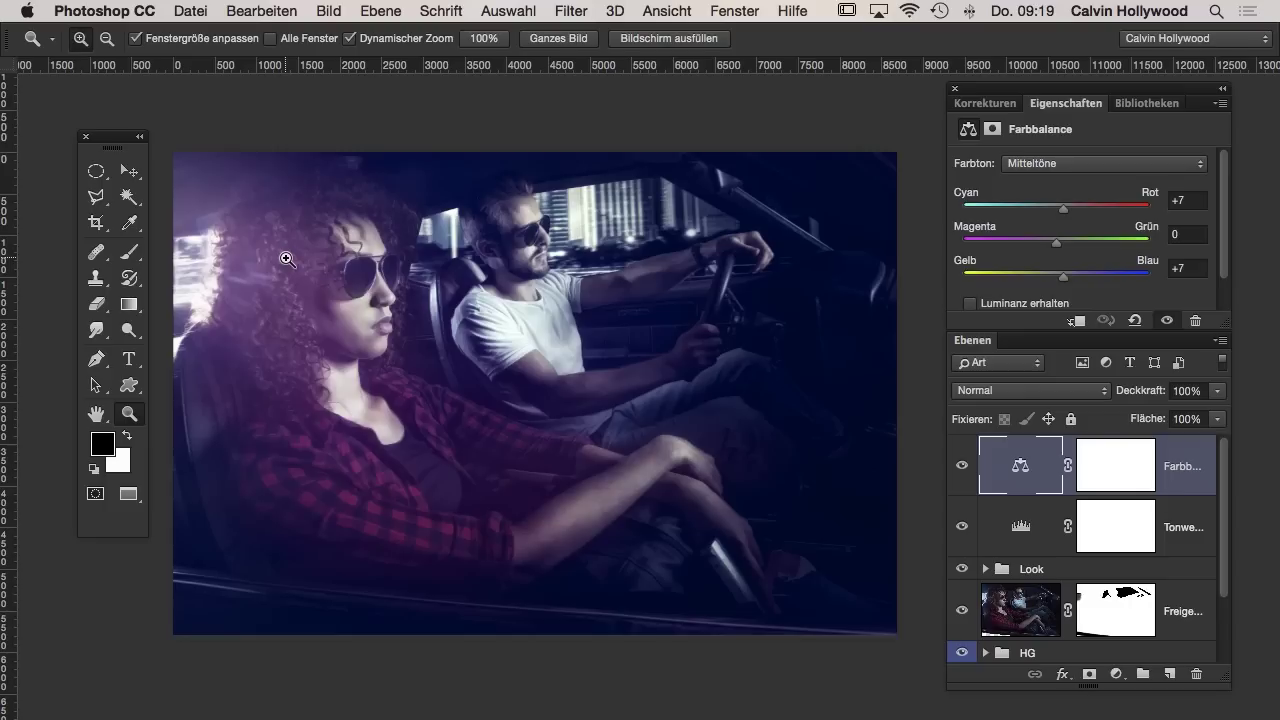
left_click(652, 329, "alt")
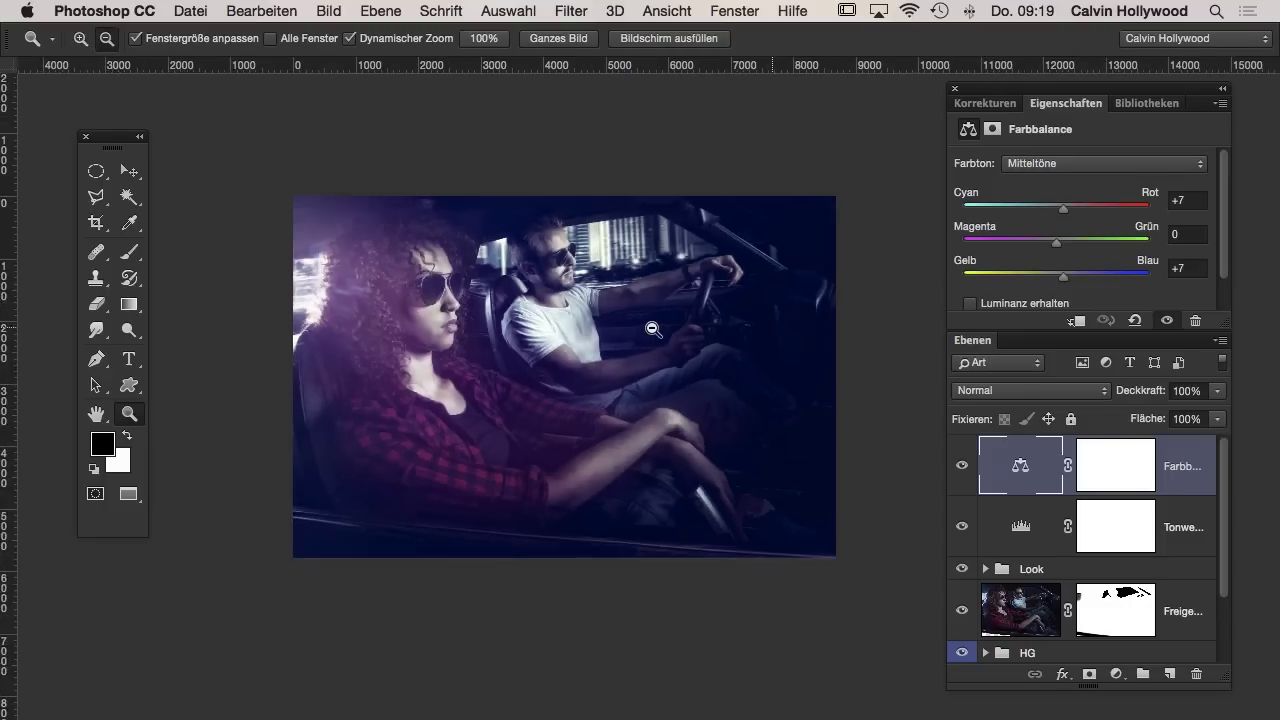
left_click(640, 355)
left_click(510, 325)
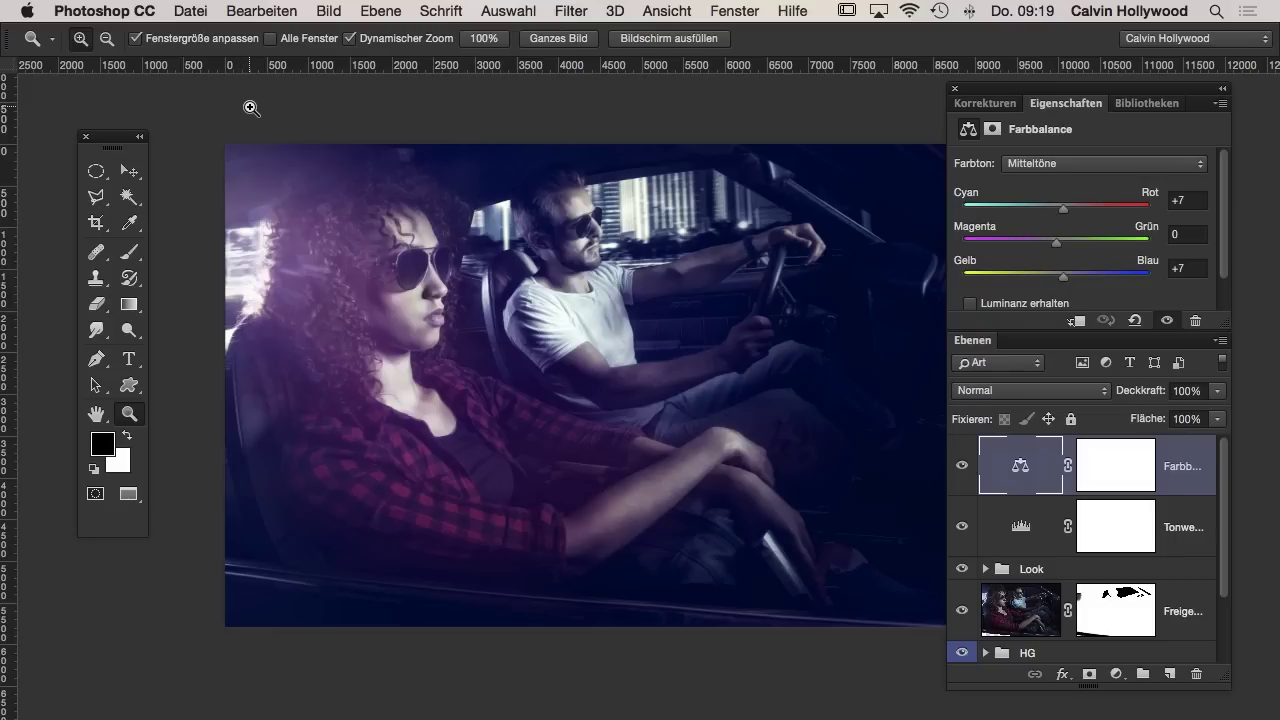
left_click(333, 11)
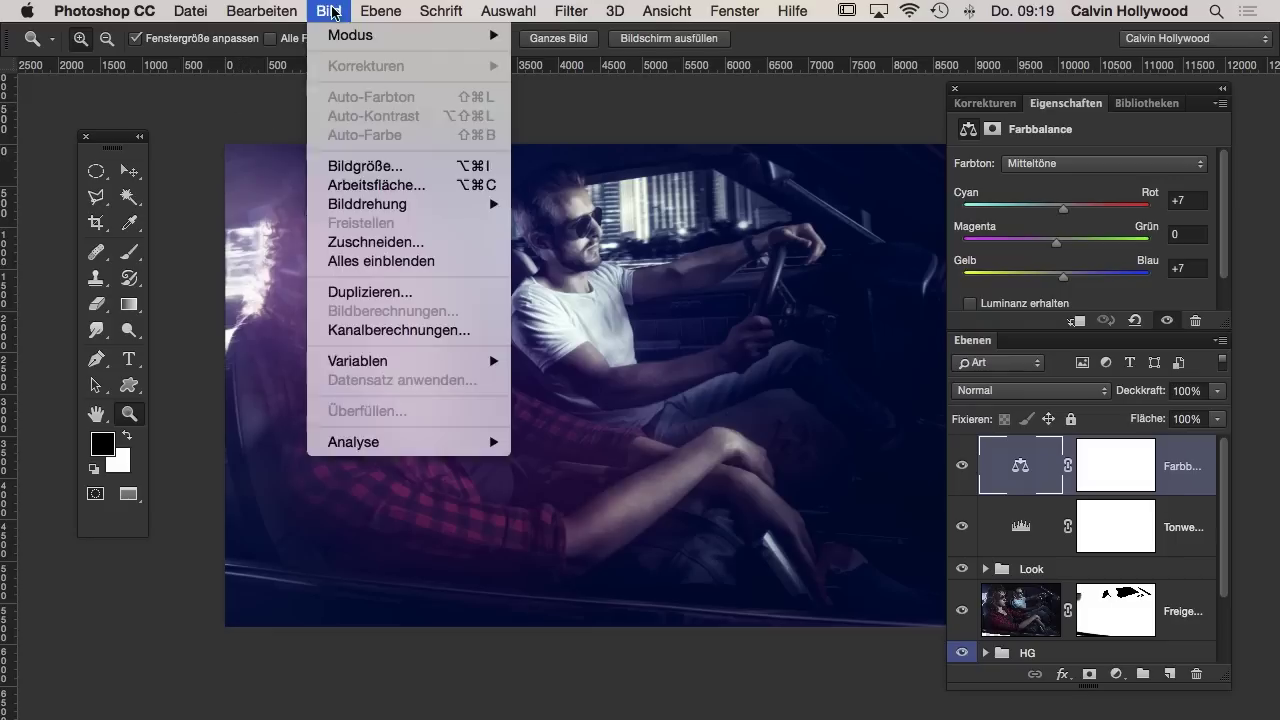
- Resize Driver.psd to a width of 3000 pixels through Bildgröße
left_click(365, 166)
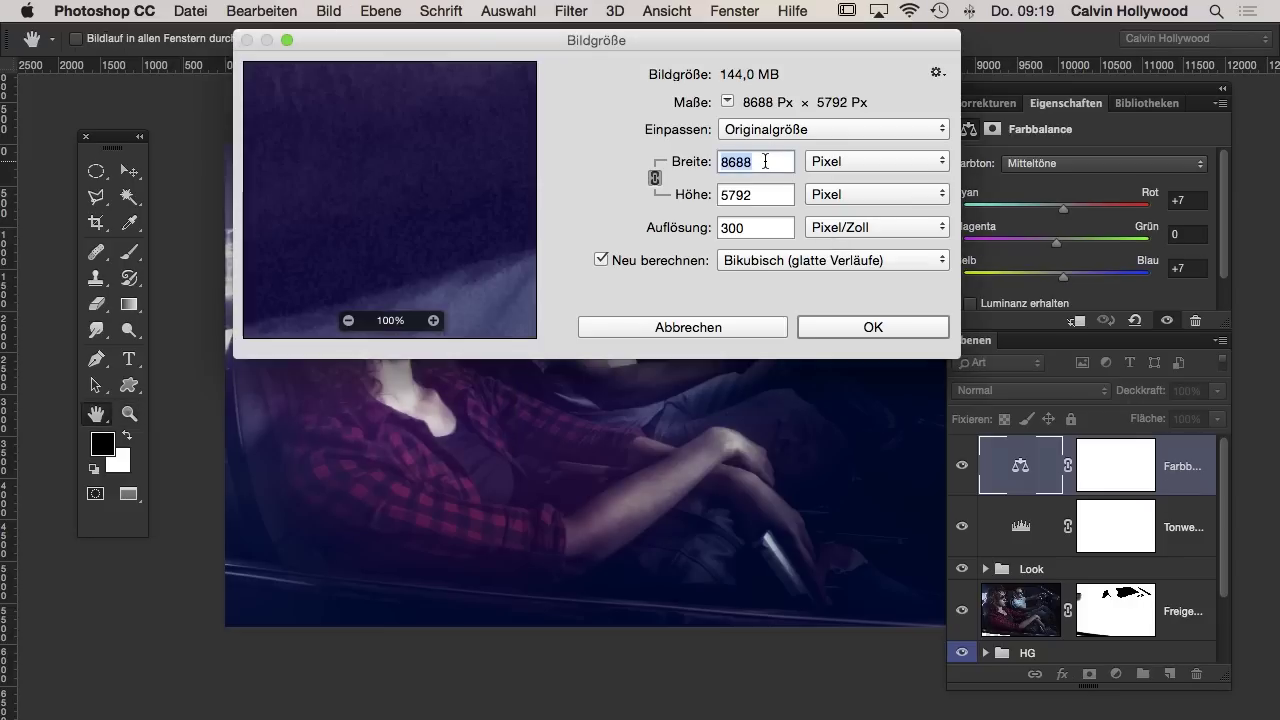
type("300")
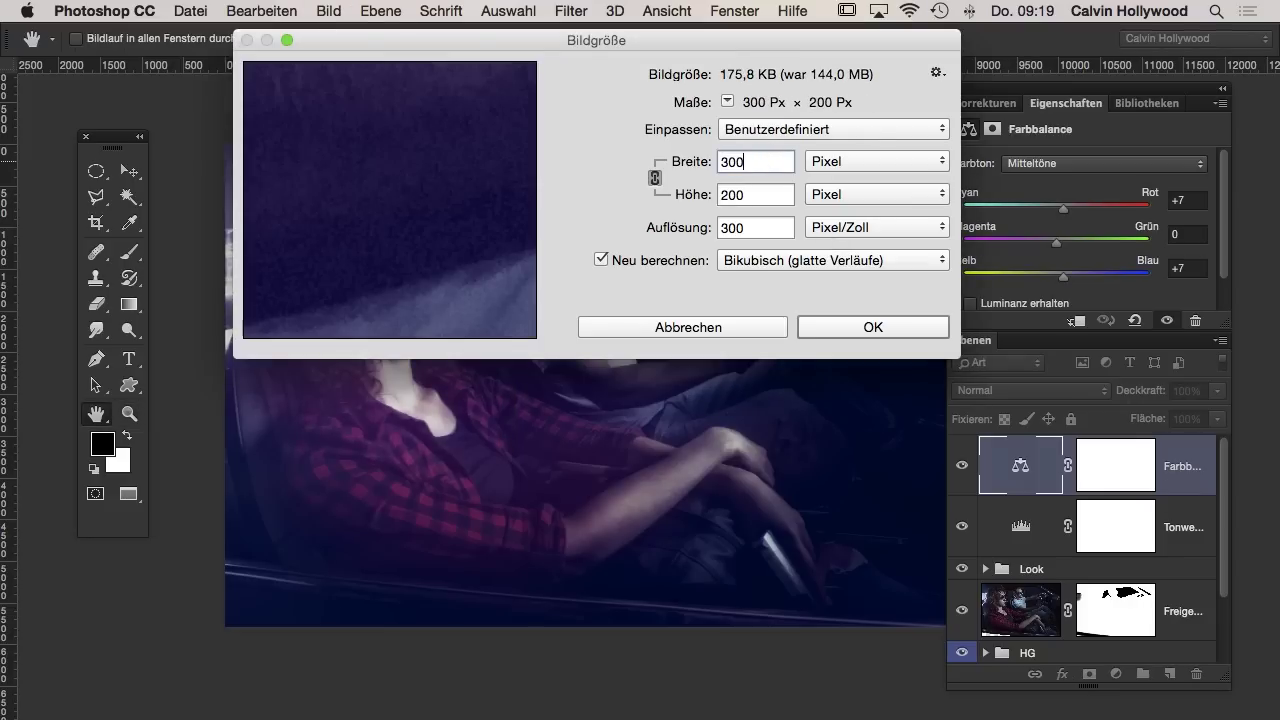
type("0")
key("Escape")
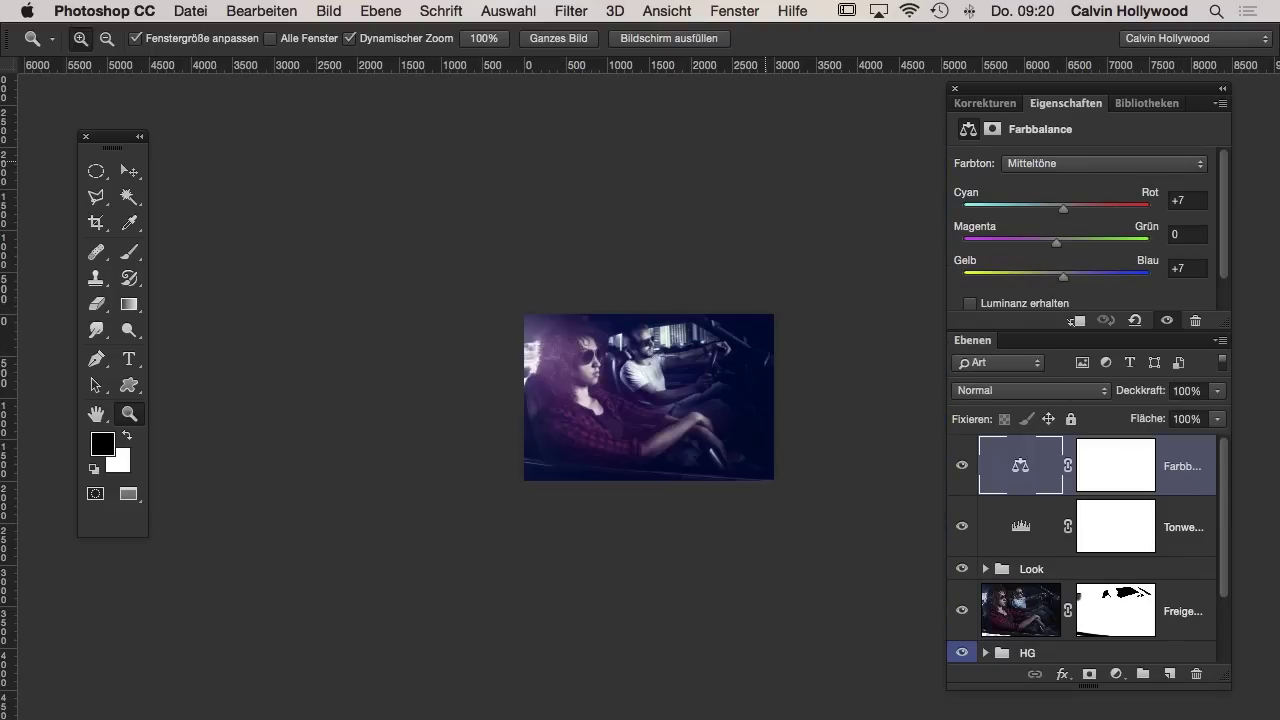
- Zoom the photo to fill the window and show the Aktionen panel at left with its load-set menu
left_click(709, 398)
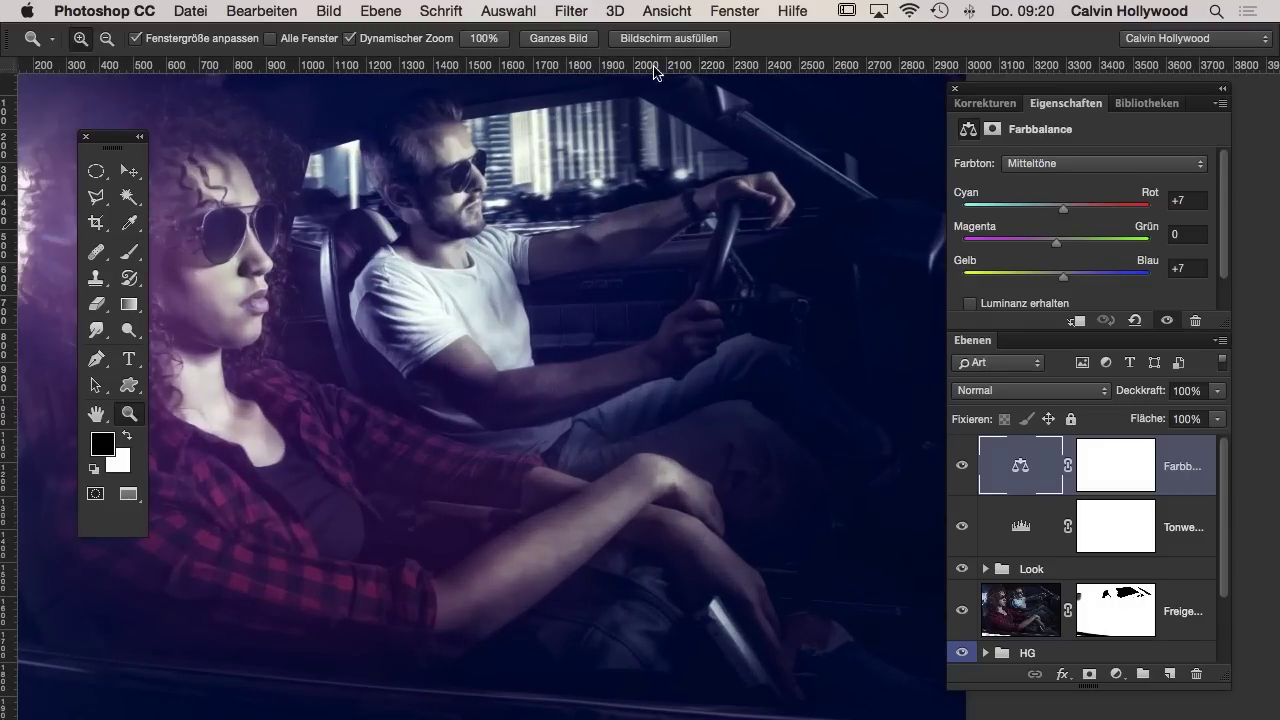
left_click(720, 14)
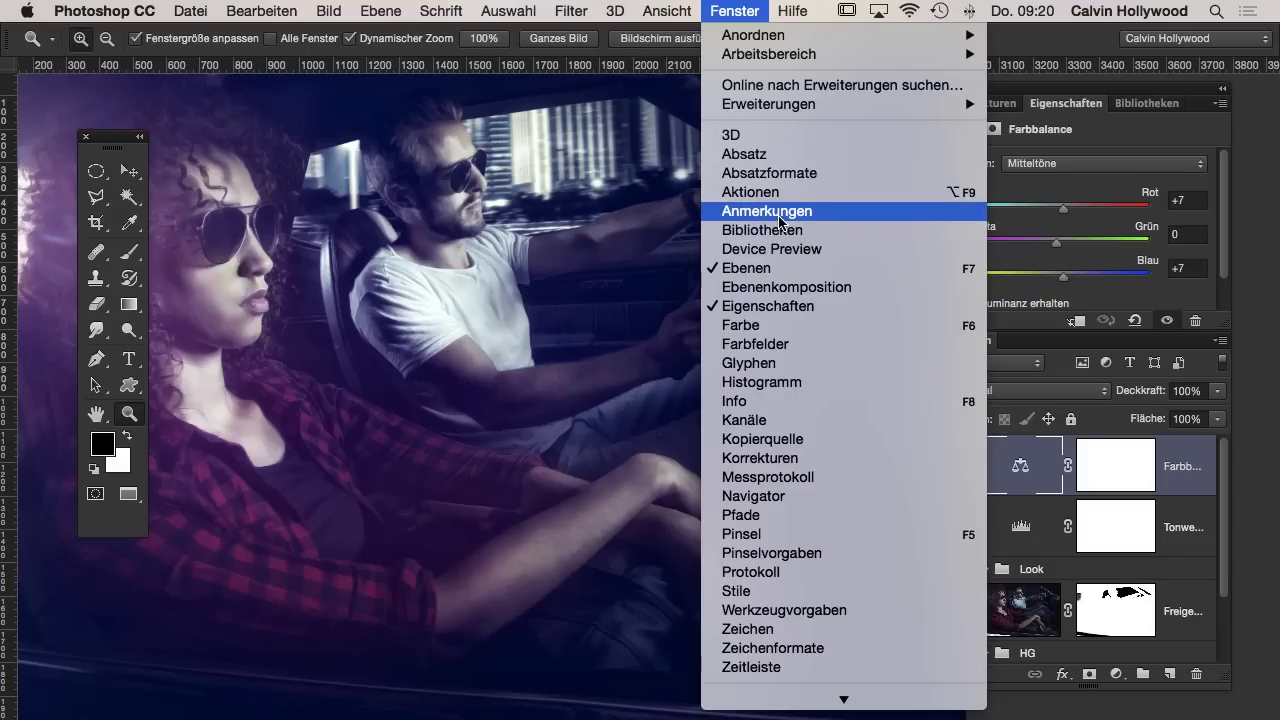
left_click(745, 192)
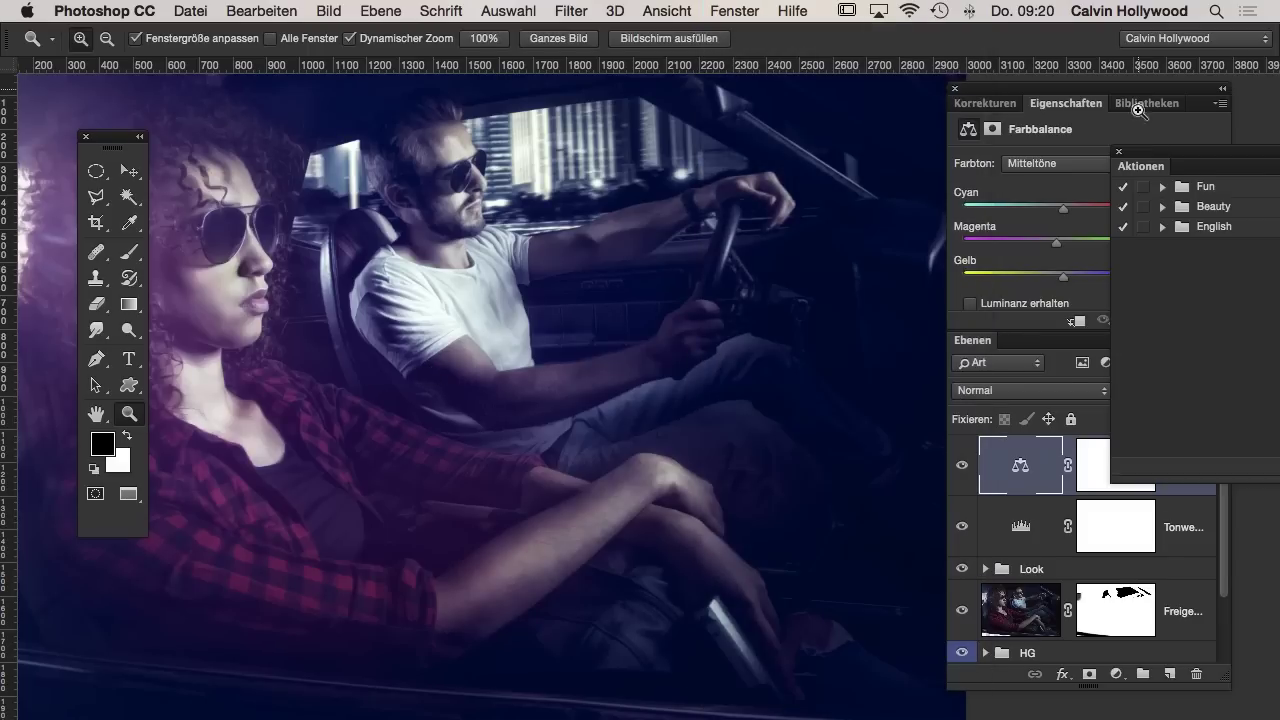
mouse_move(1196, 157)
left_mouse_down()
mouse_move(509, 120)
mouse_move(339, 127)
left_mouse_up()
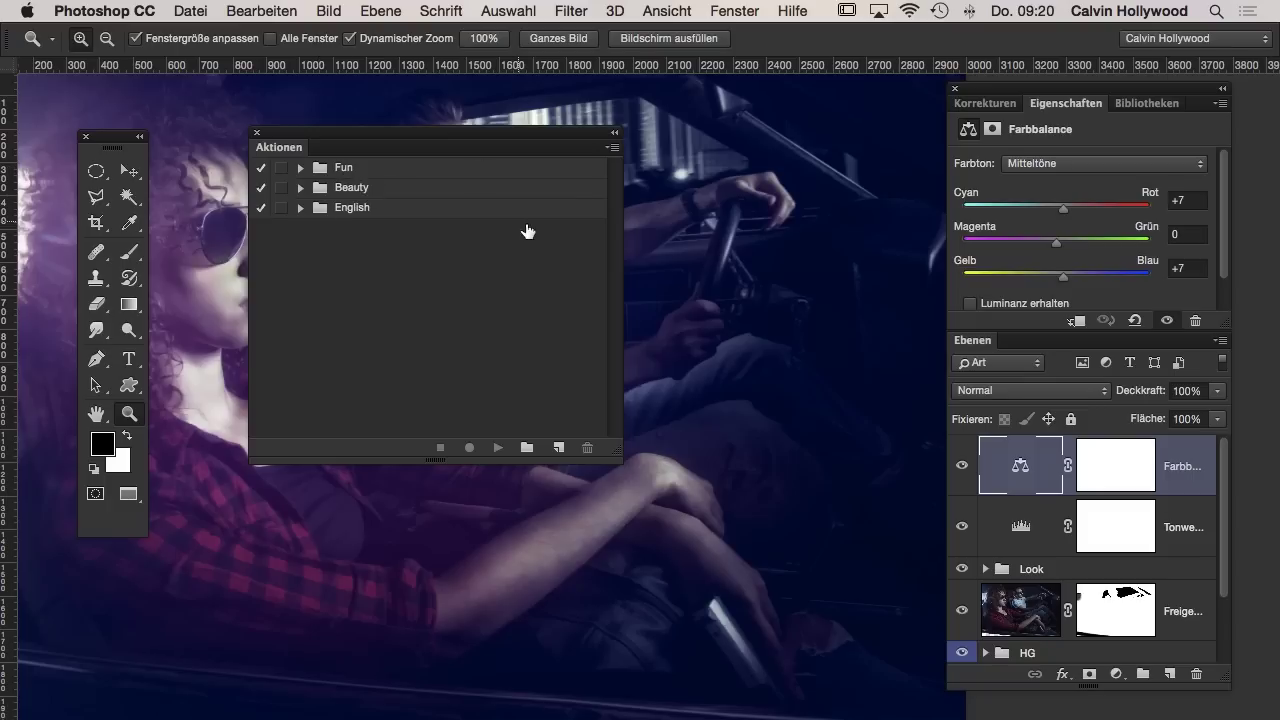
left_click(613, 148)
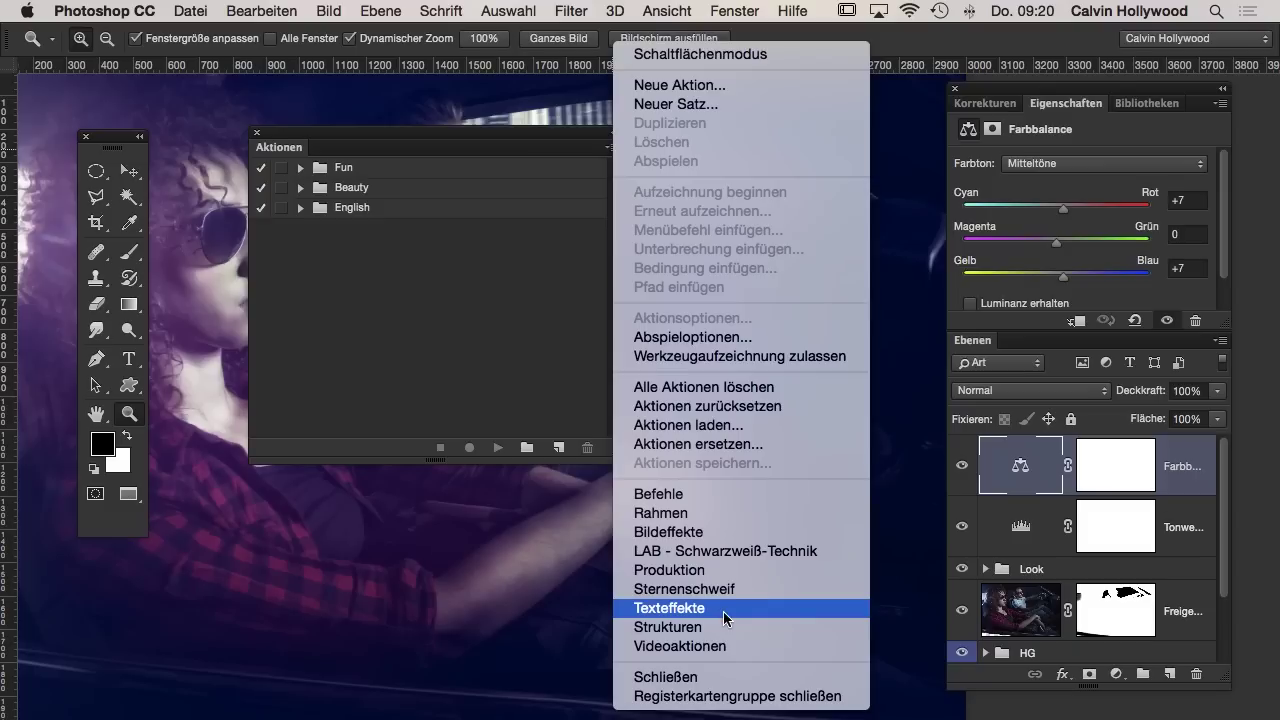
- Load the Bildeffekte action set and run Altes Foto, dismissing the colour balance warning
left_click(700, 533)
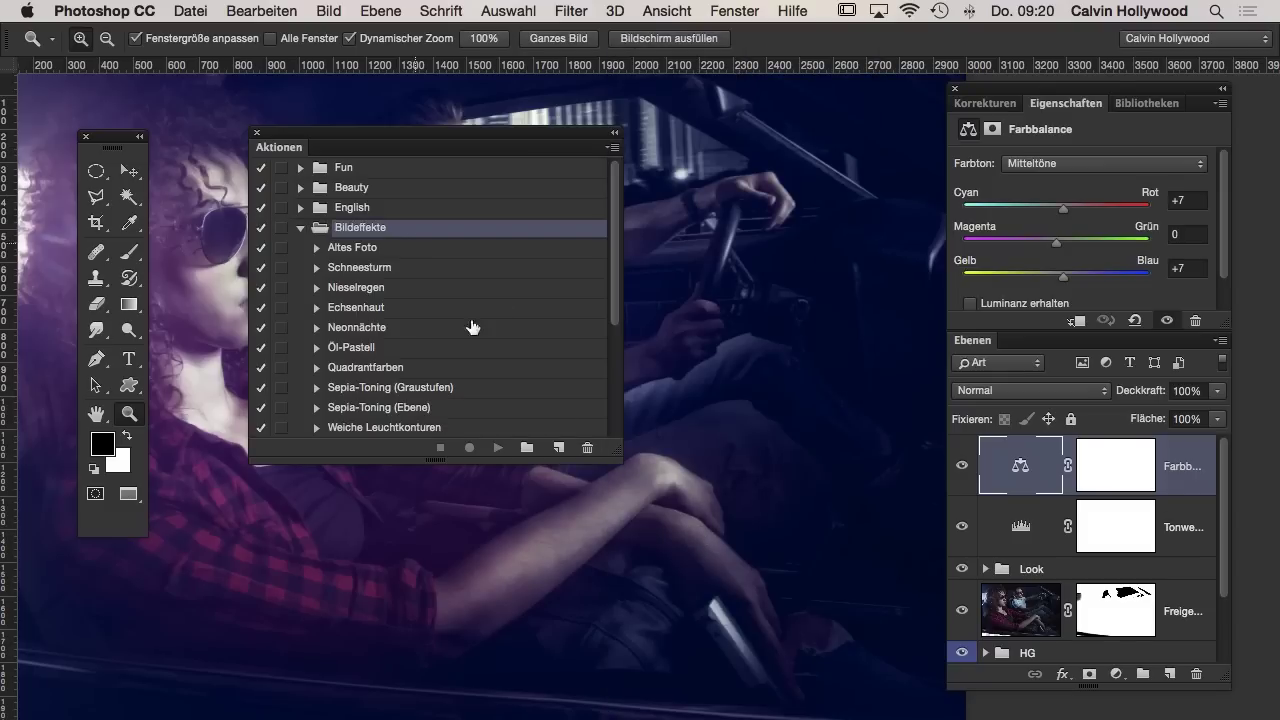
left_click_drag(616, 454, 873, 665)
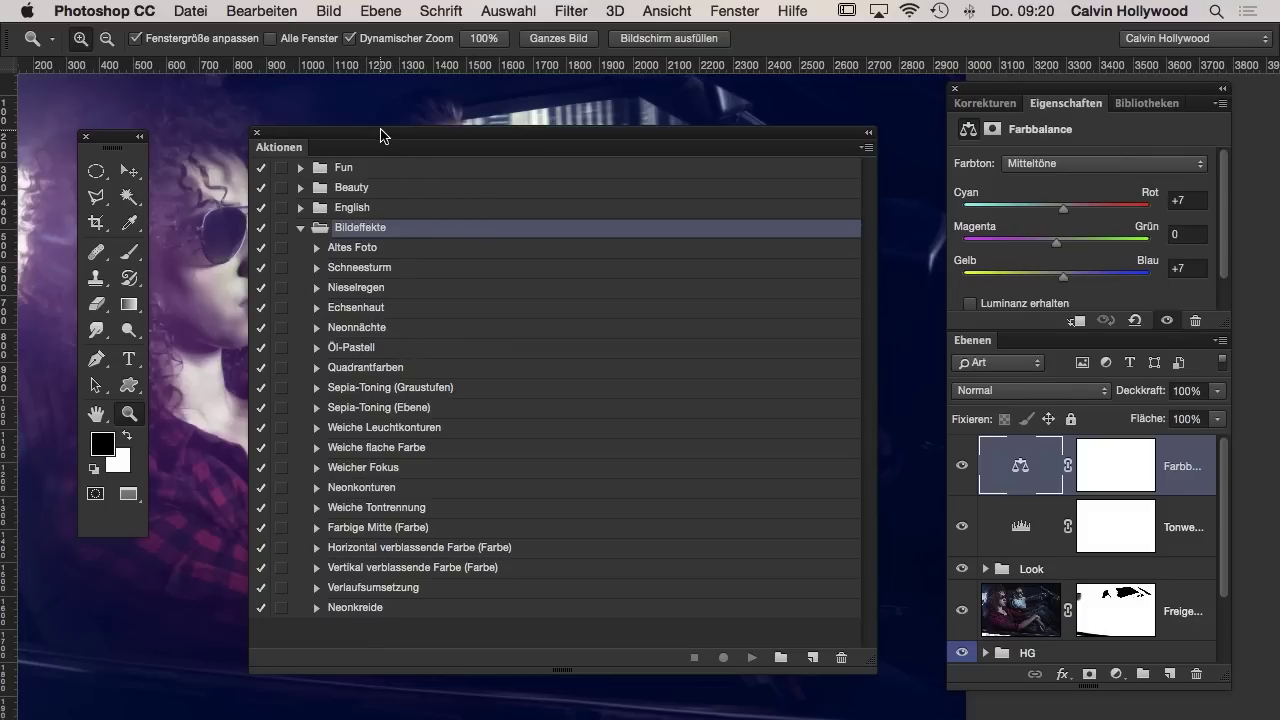
left_click_drag(380, 131, 548, 116)
left_click(520, 238)
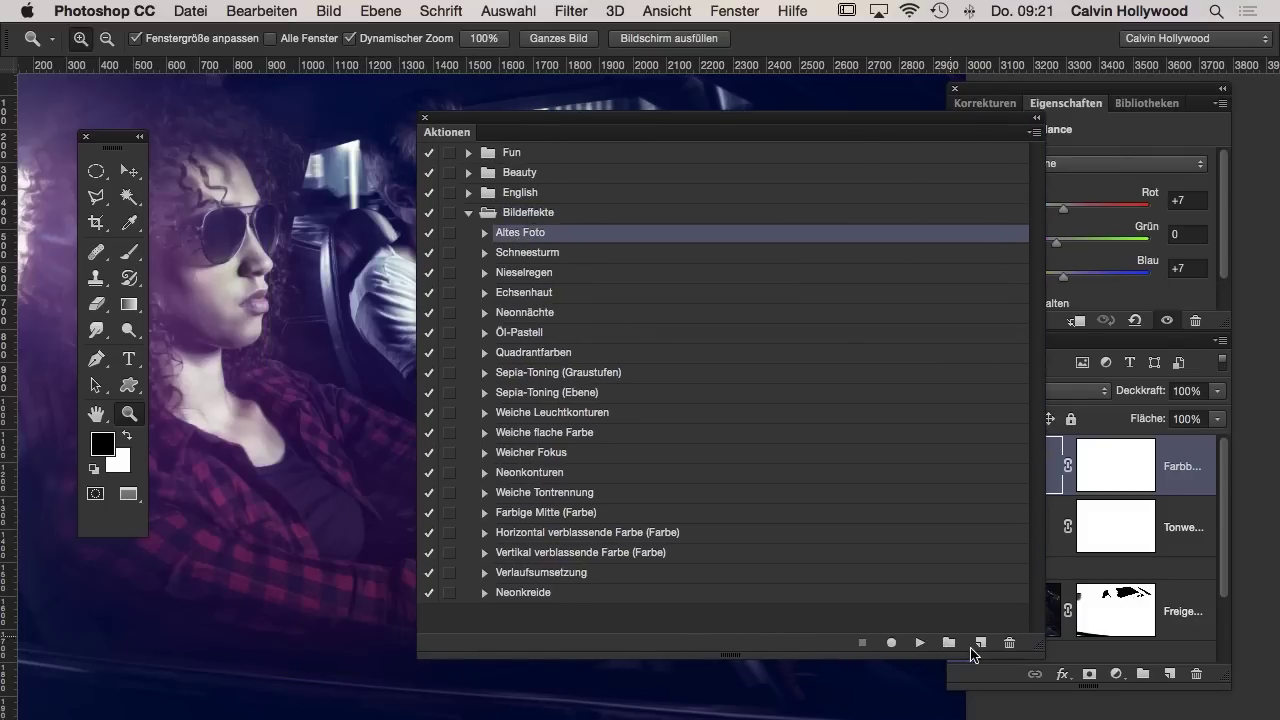
left_click(920, 643)
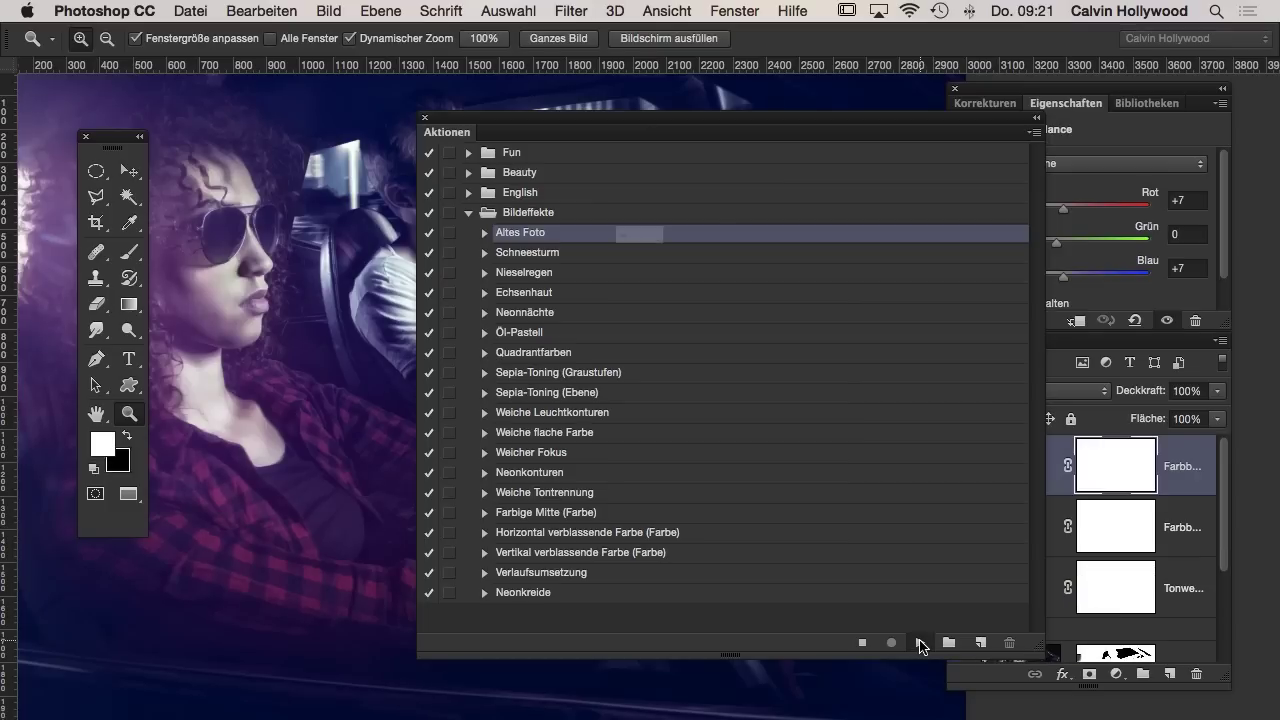
left_click(679, 283)
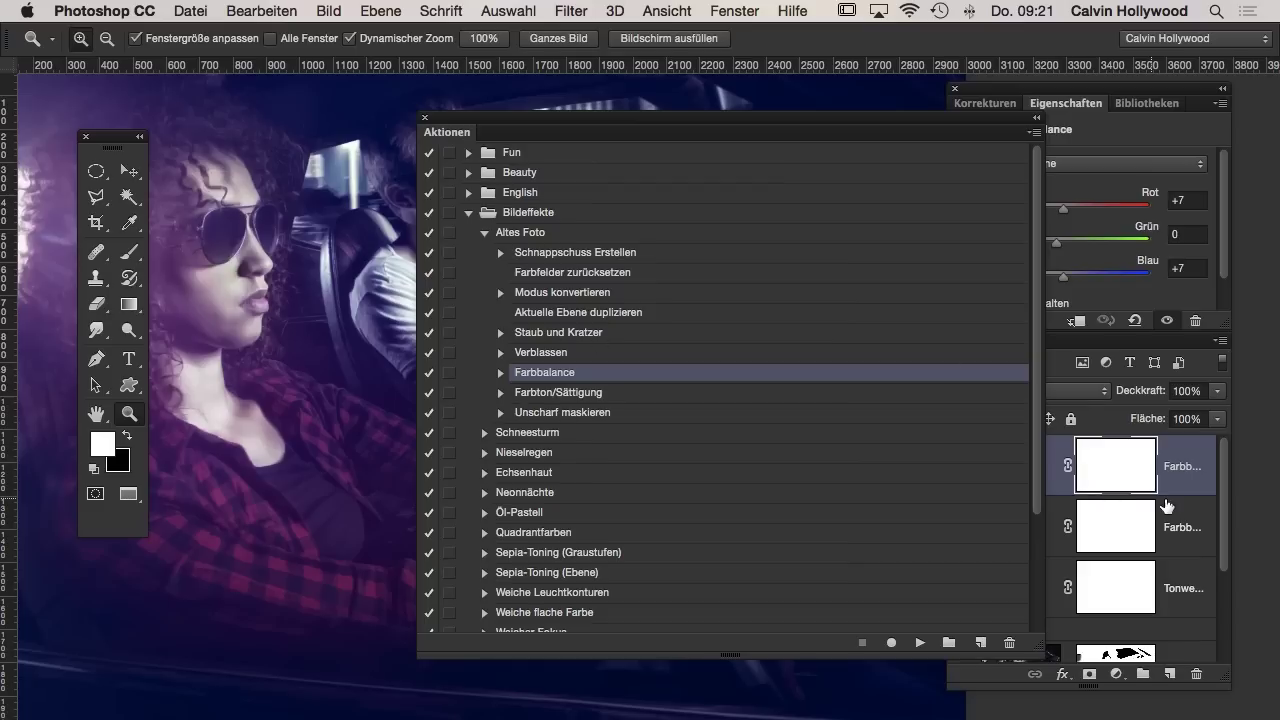
- Run the Schneesturm action to add a snowy grain texture
left_click(582, 236)
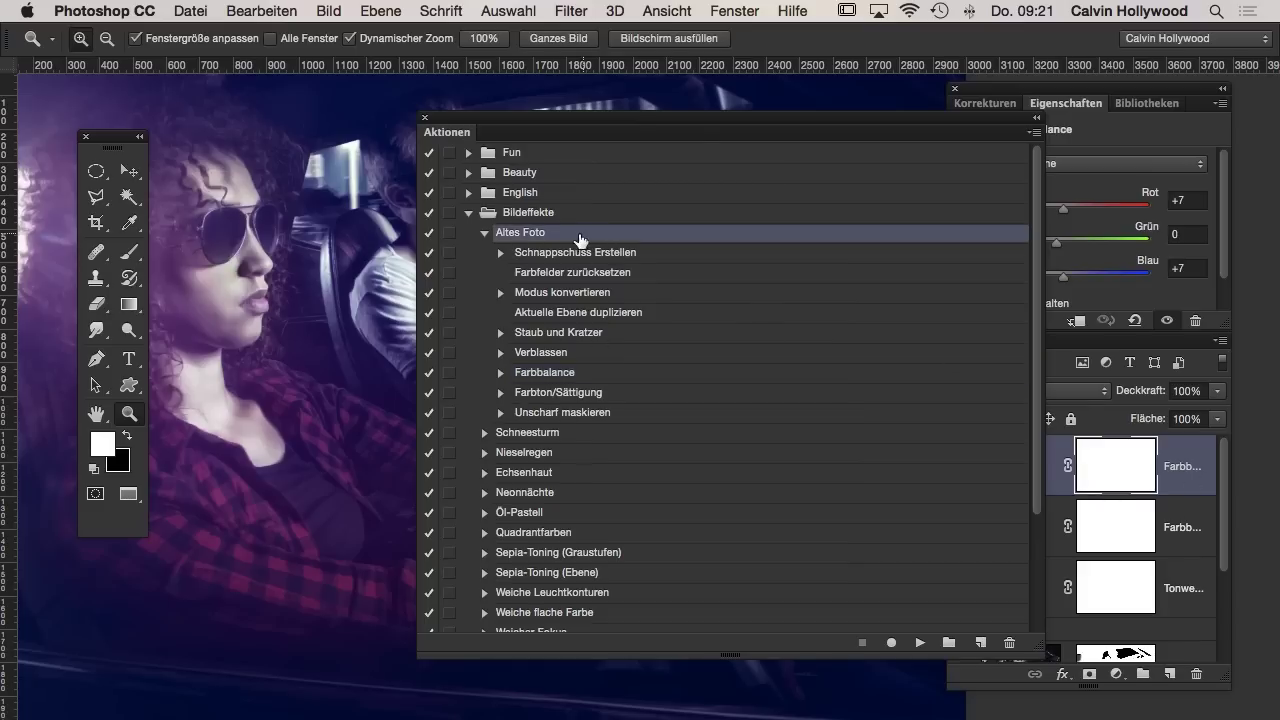
left_click(485, 232)
left_click(563, 254)
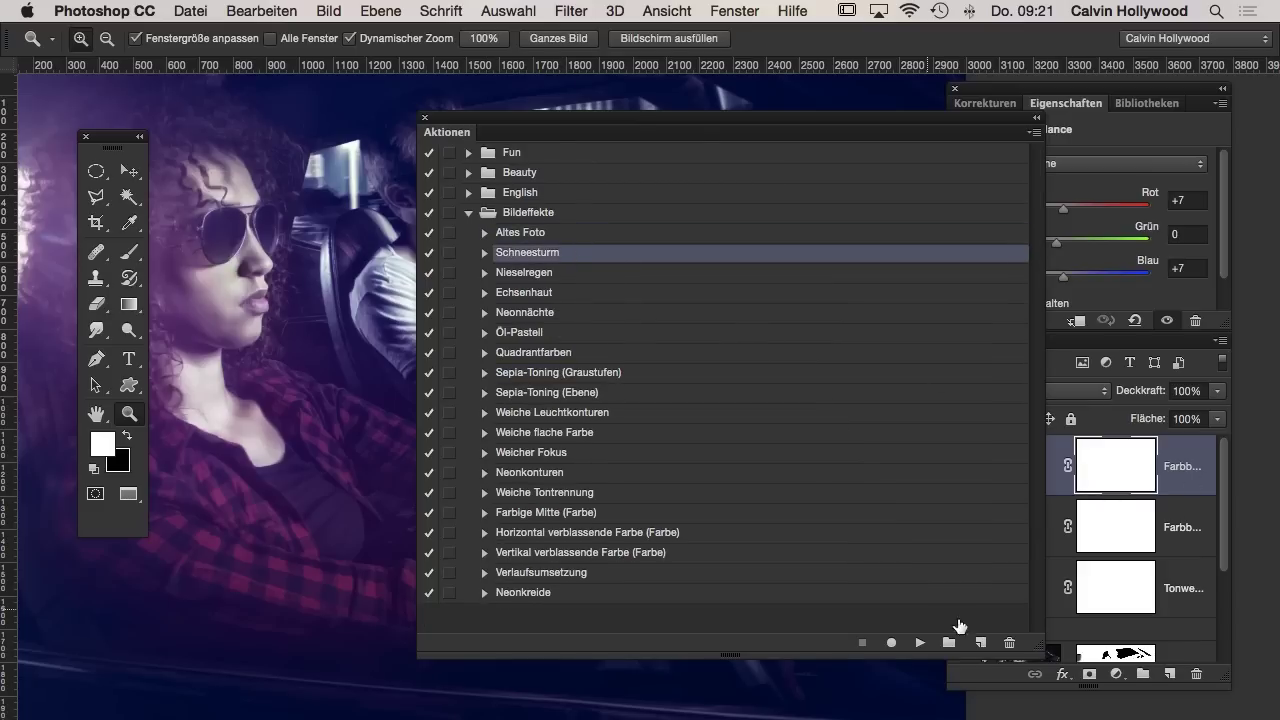
left_click(919, 643)
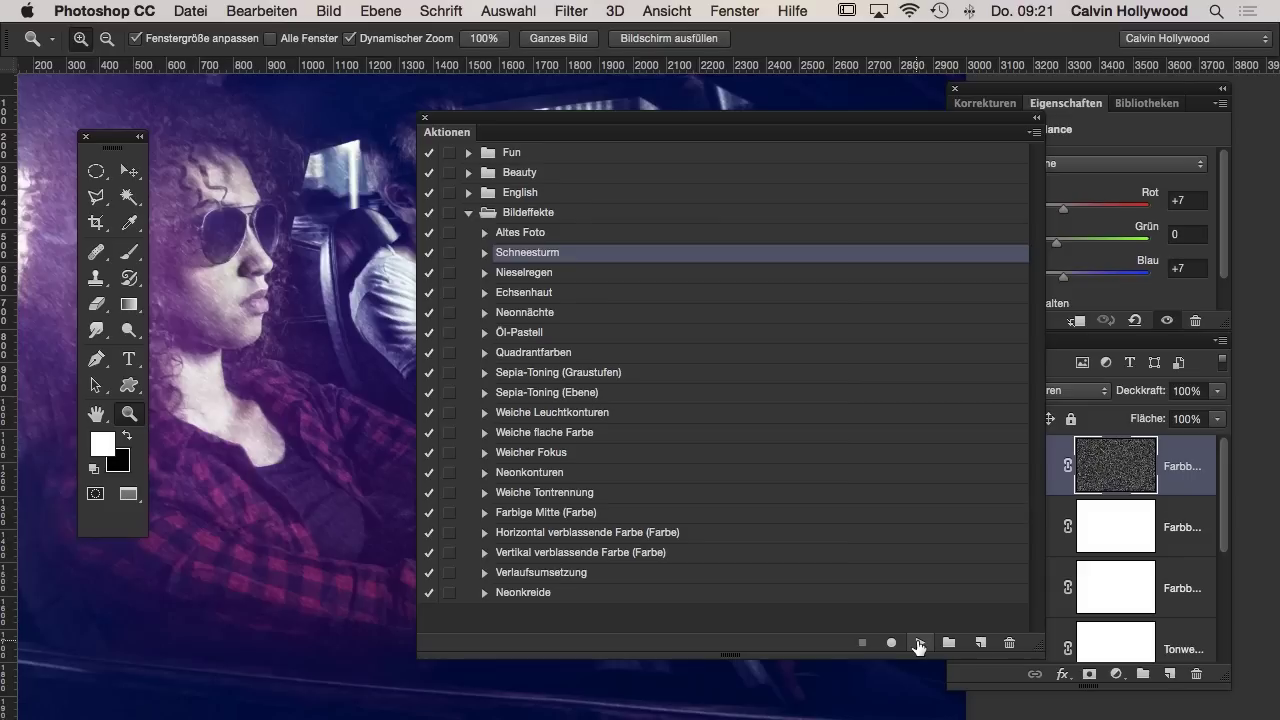
- Inspect the snow effect on the sunglasses, then select the Bildeffekte set
left_click_drag(505, 124, 938, 155)
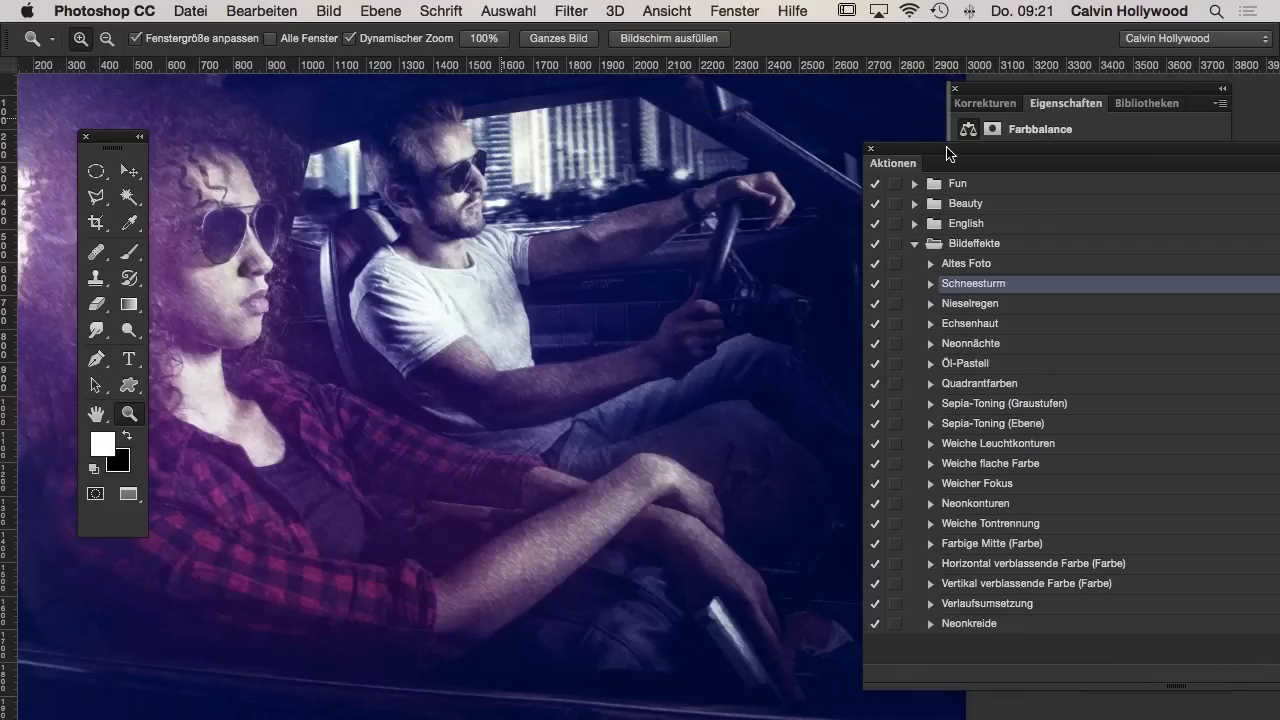
left_click(226, 245)
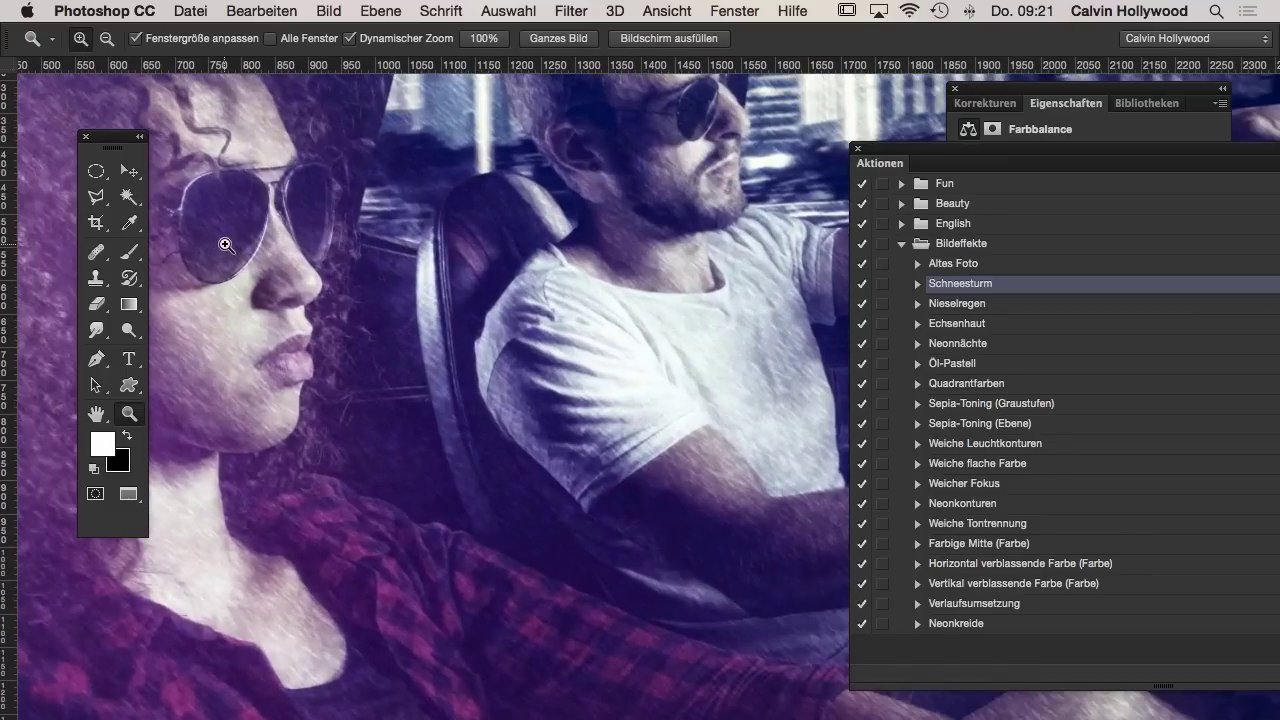
left_click(226, 245, "alt")
left_click(226, 245, "alt")
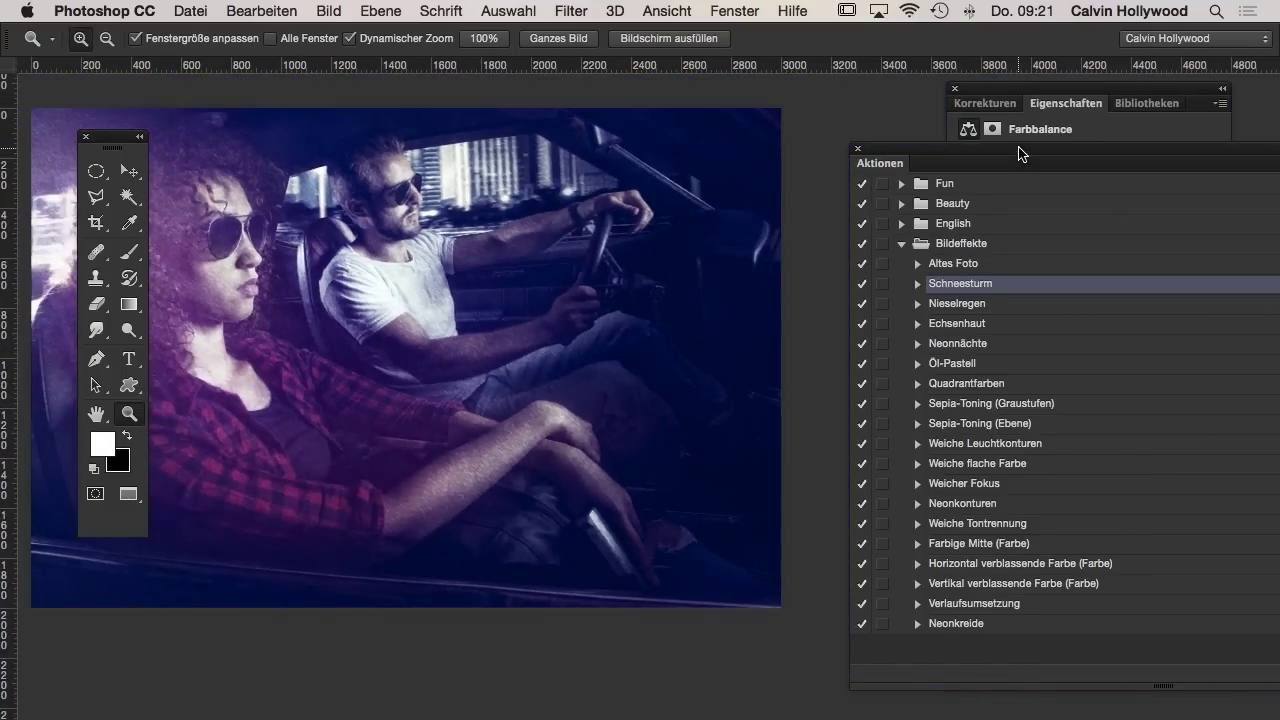
left_click_drag(1022, 152, 578, 124)
left_click(543, 218)
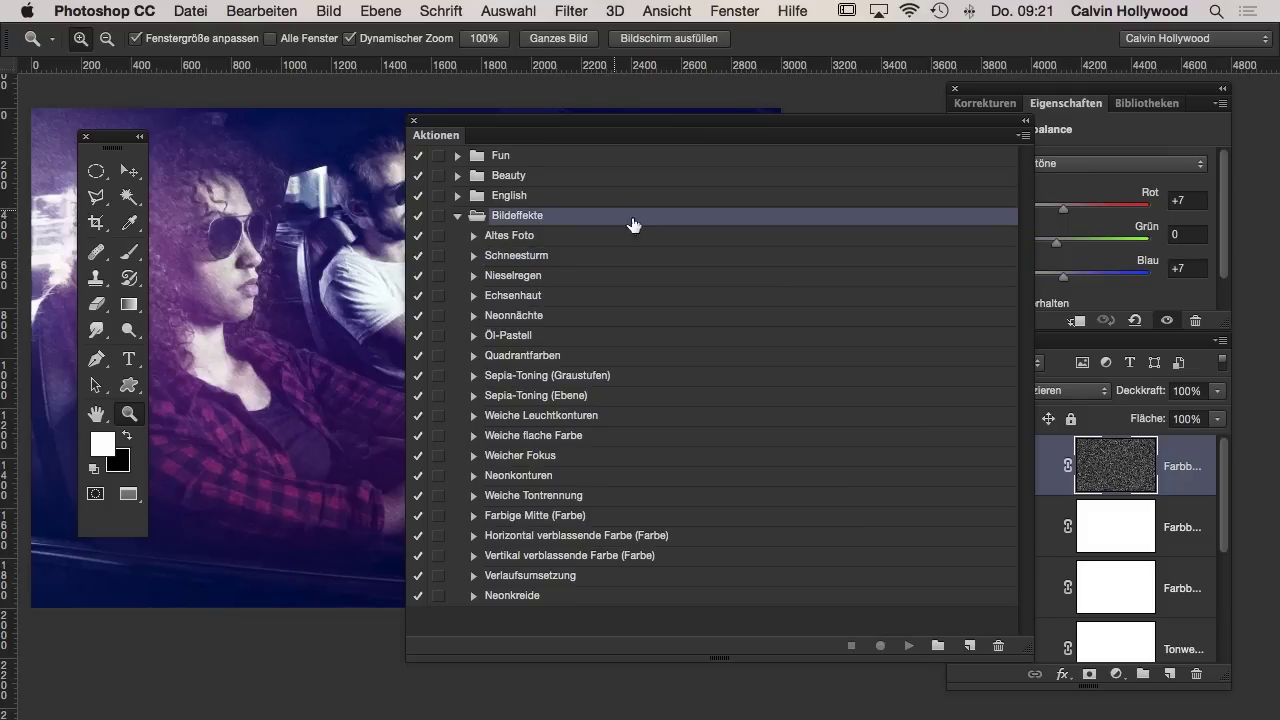
- Delete the Bildeffekte set and load the LAB - Schwarzweiß-Technik action set
left_click(998, 645)
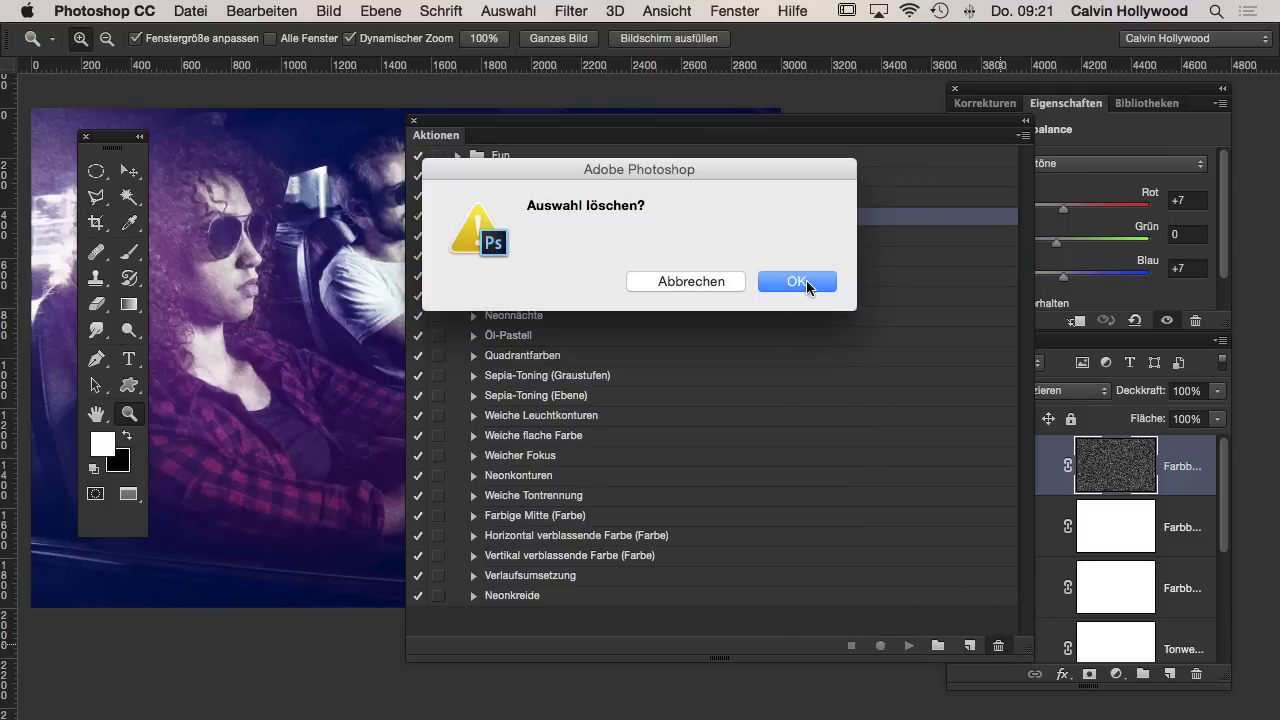
left_click(806, 282)
left_click(1022, 135)
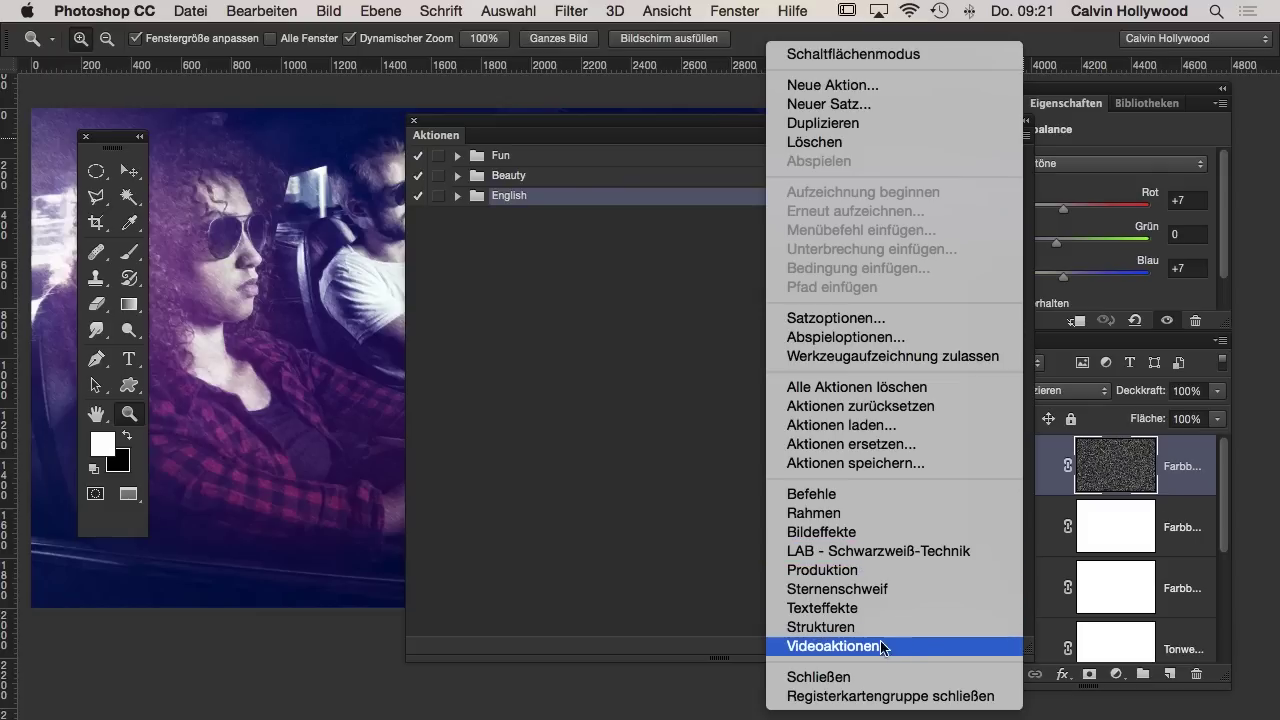
left_click(953, 551)
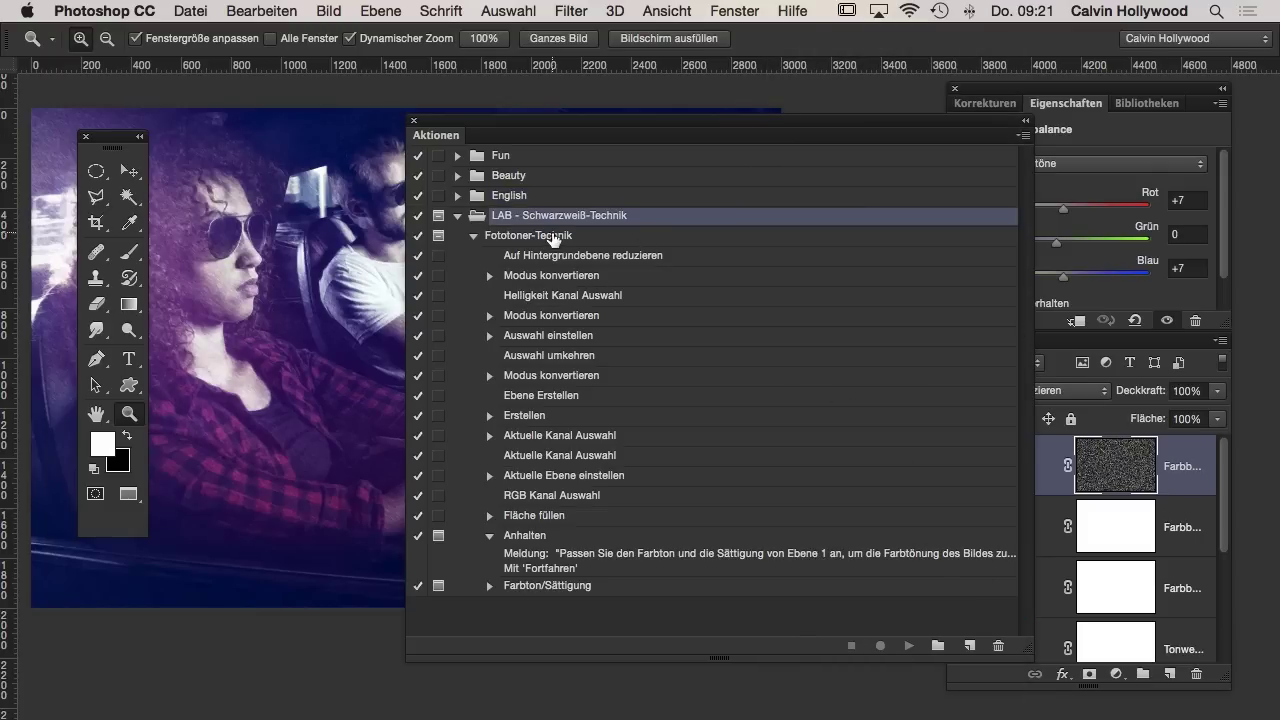
- Run Fototoner-Technik, accepting its message and hue/saturation settings, for a sepia black-and-white
left_click(554, 238)
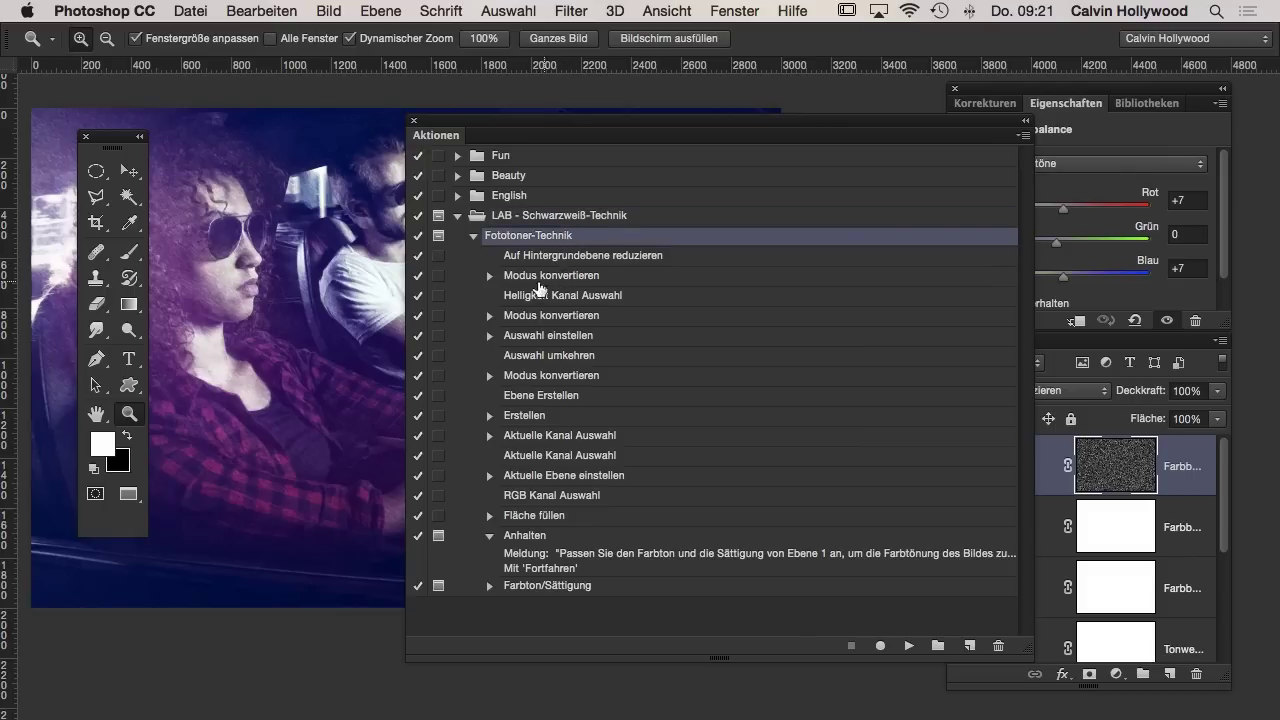
left_click(473, 235)
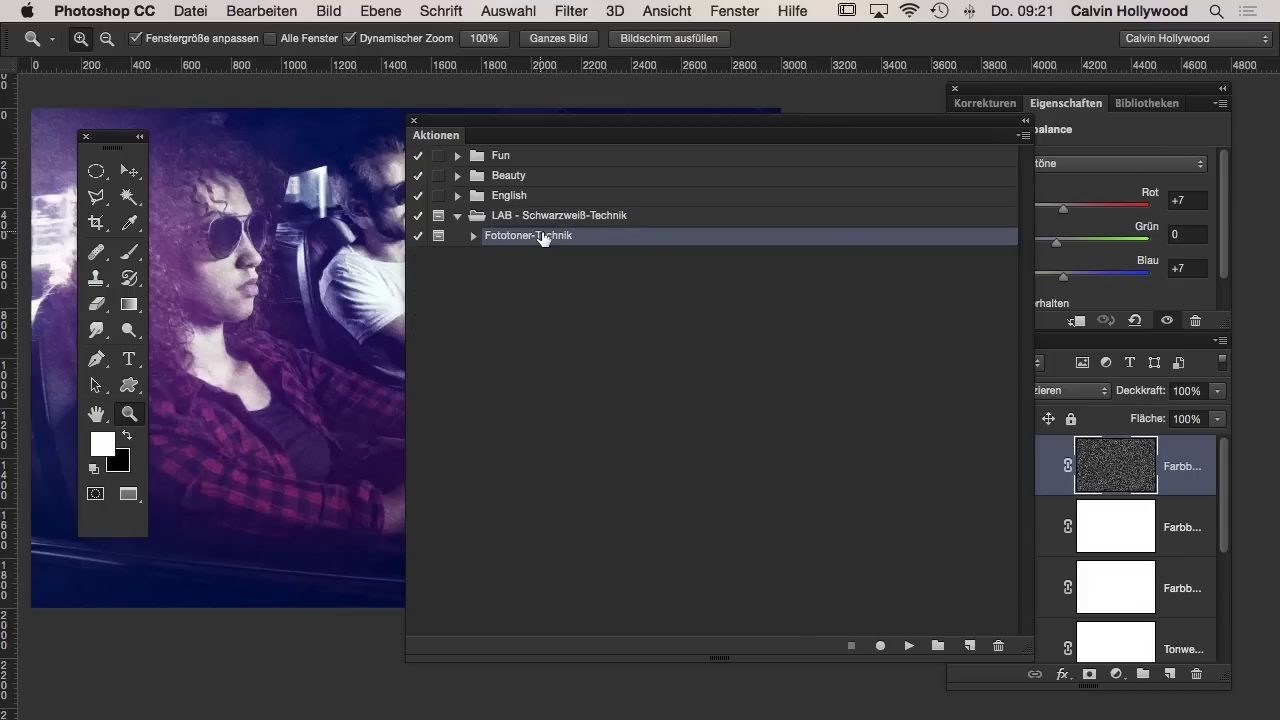
left_click(909, 646)
left_click(756, 290)
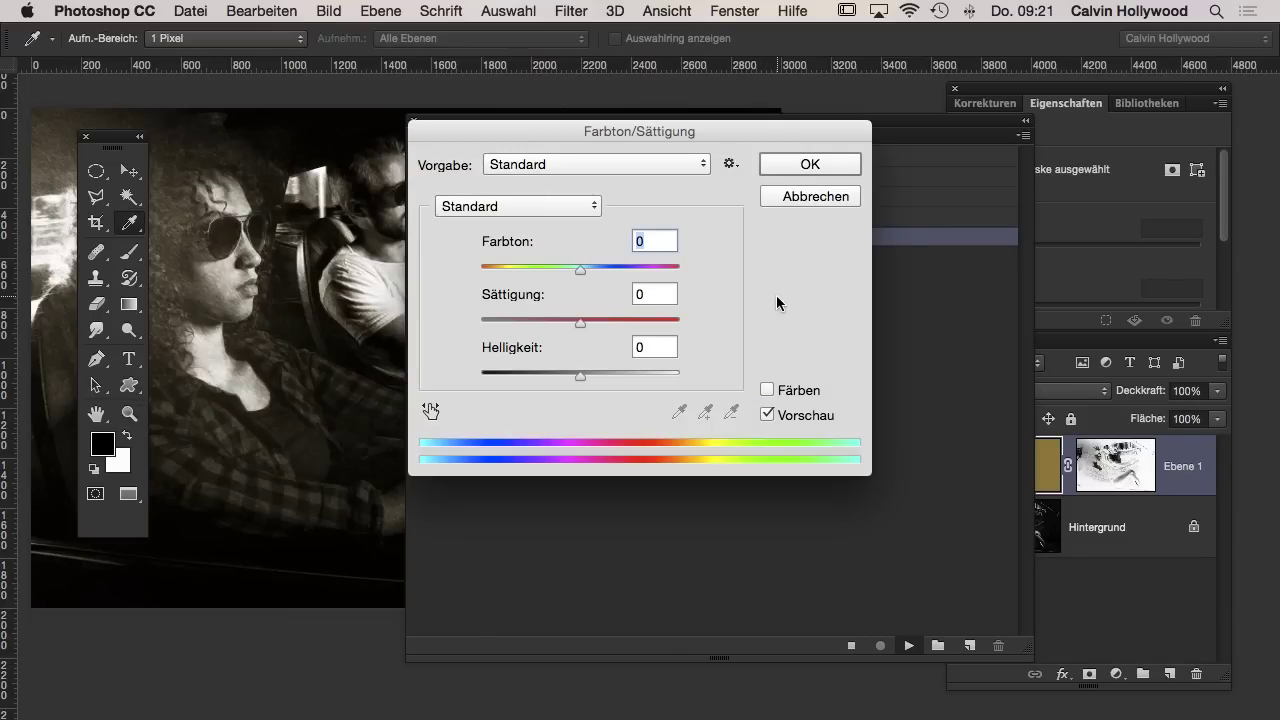
left_click(815, 166)
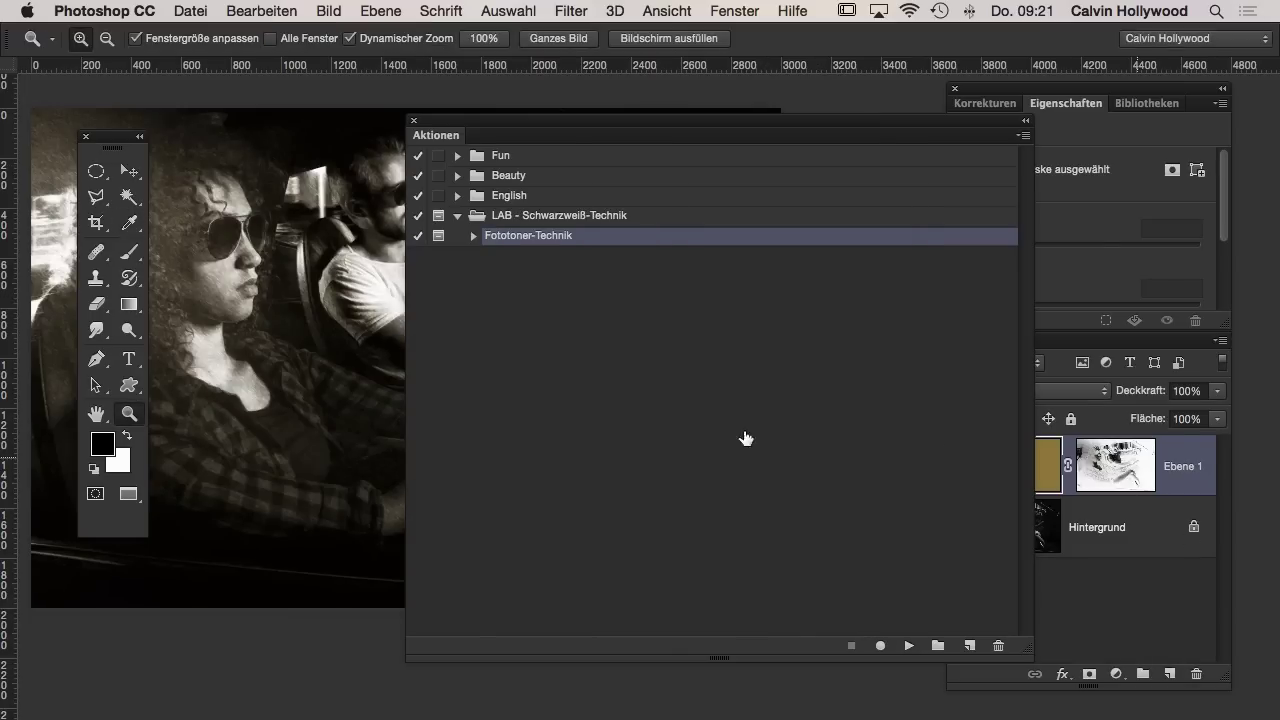
- Load the Befehle action set, then close the Aktionen panel to reveal the sepia photo
left_click(205, 350, "alt")
left_click_drag(480, 125, 746, 129)
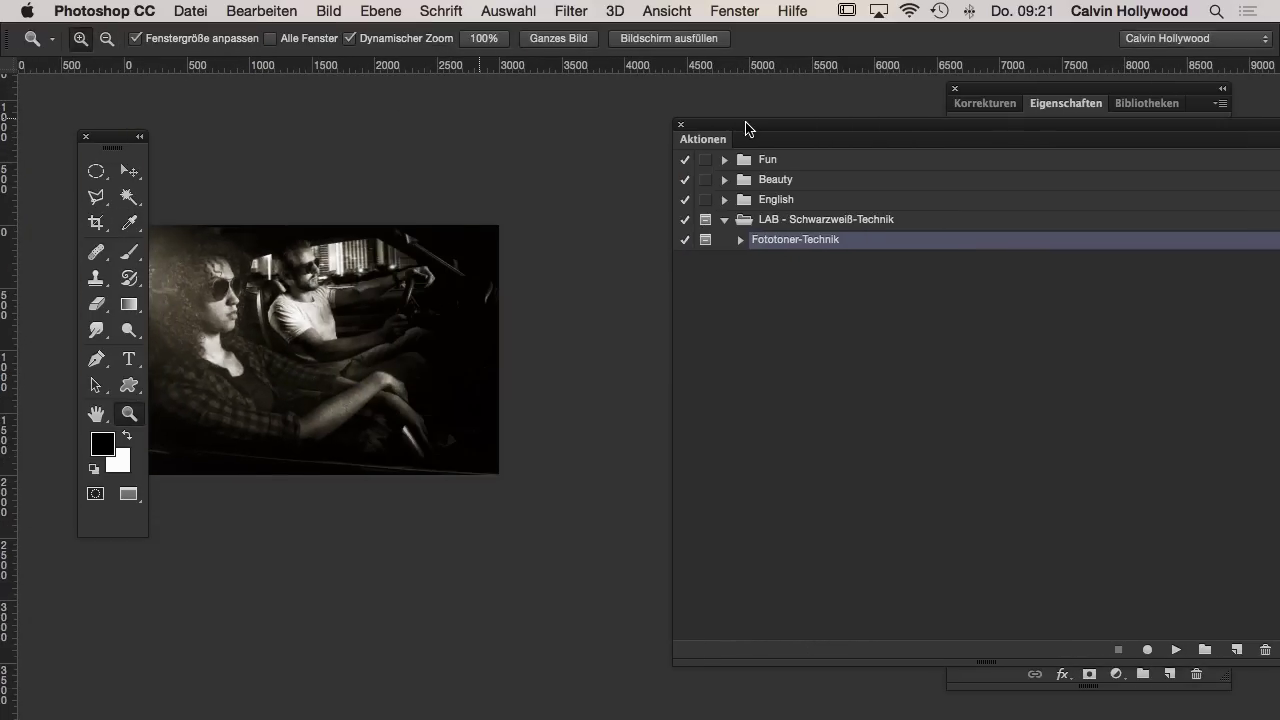
mouse_move(240, 320)
left_mouse_down()
mouse_move(288, 313)
mouse_move(308, 328)
left_mouse_up()
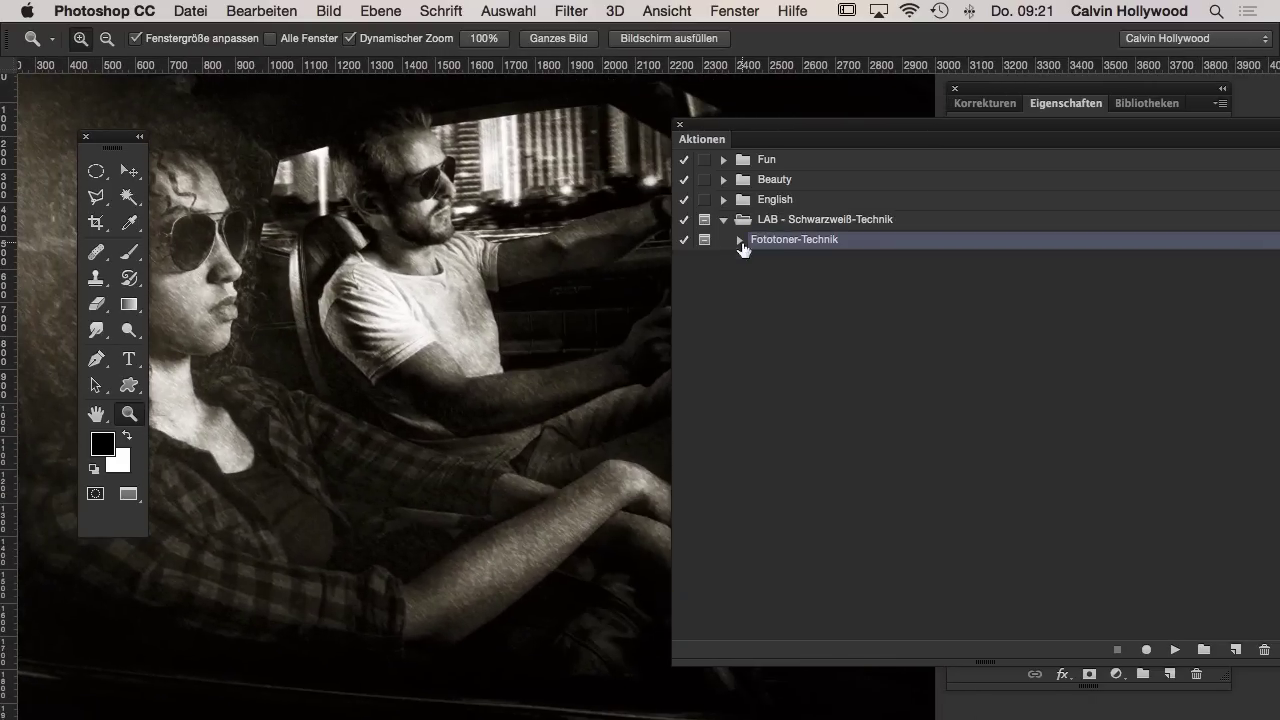
left_click_drag(846, 126, 399, 126)
left_click(845, 142)
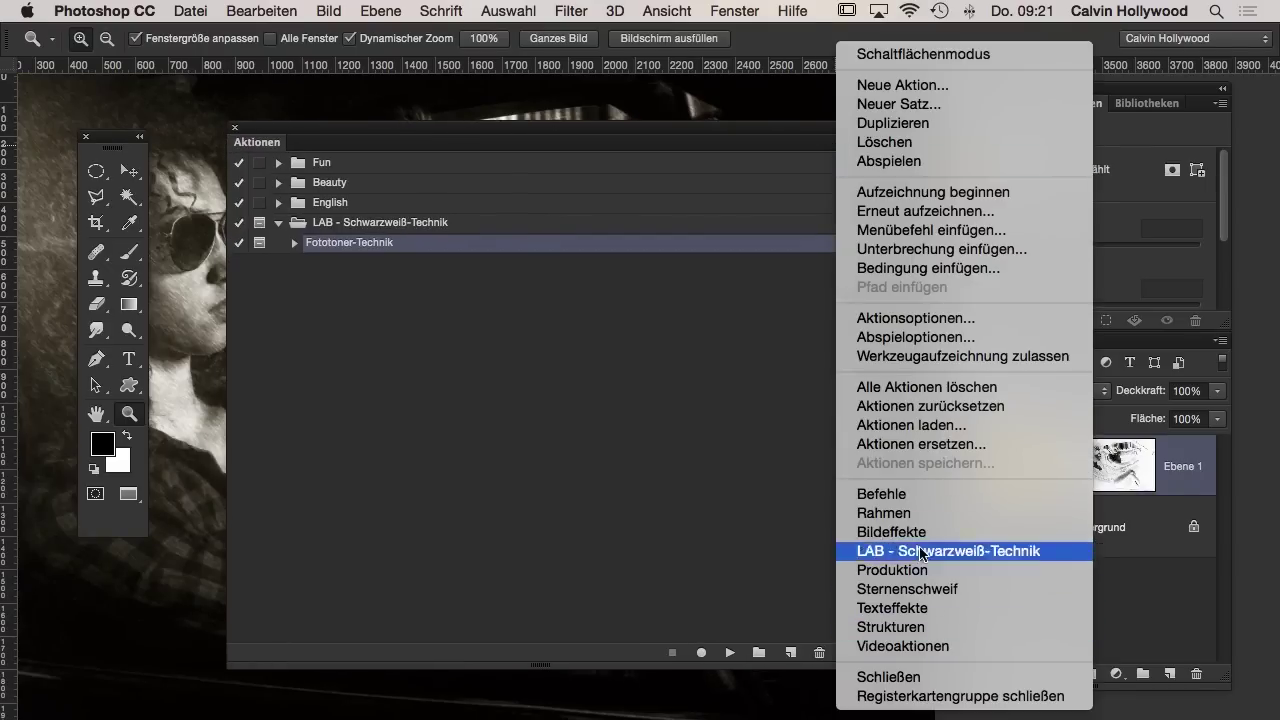
left_click(868, 494)
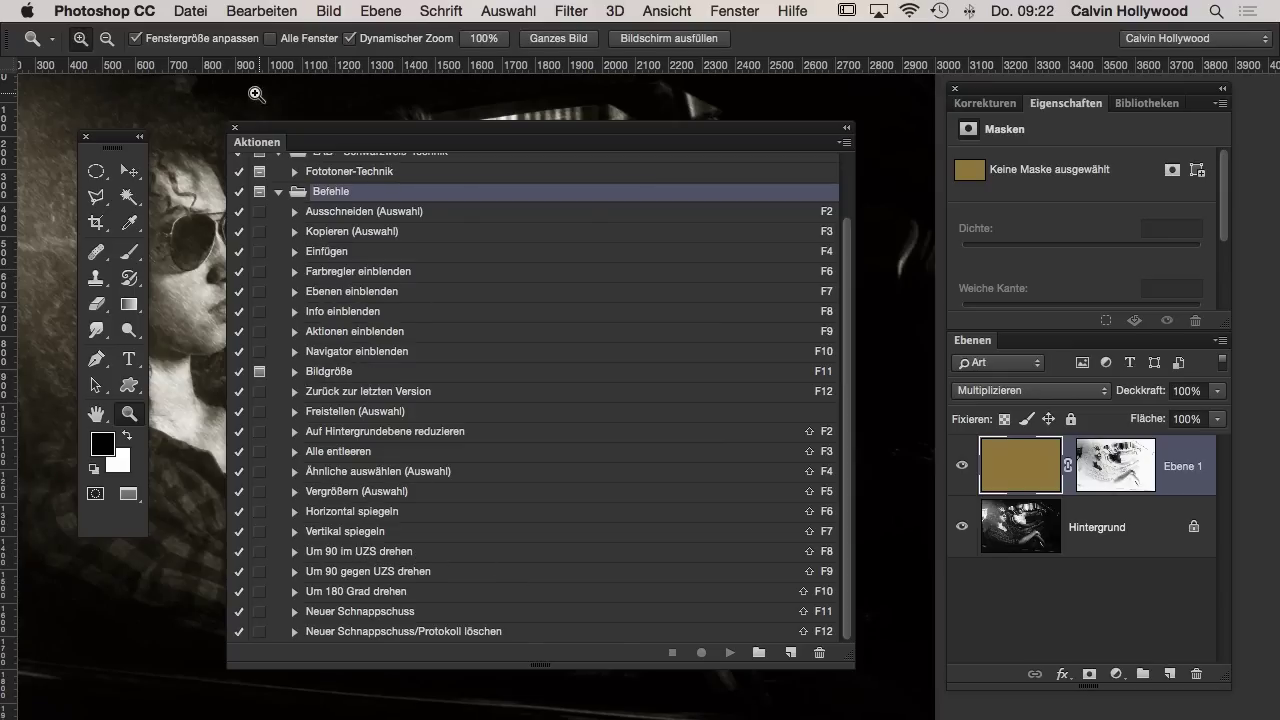
left_click(234, 131)
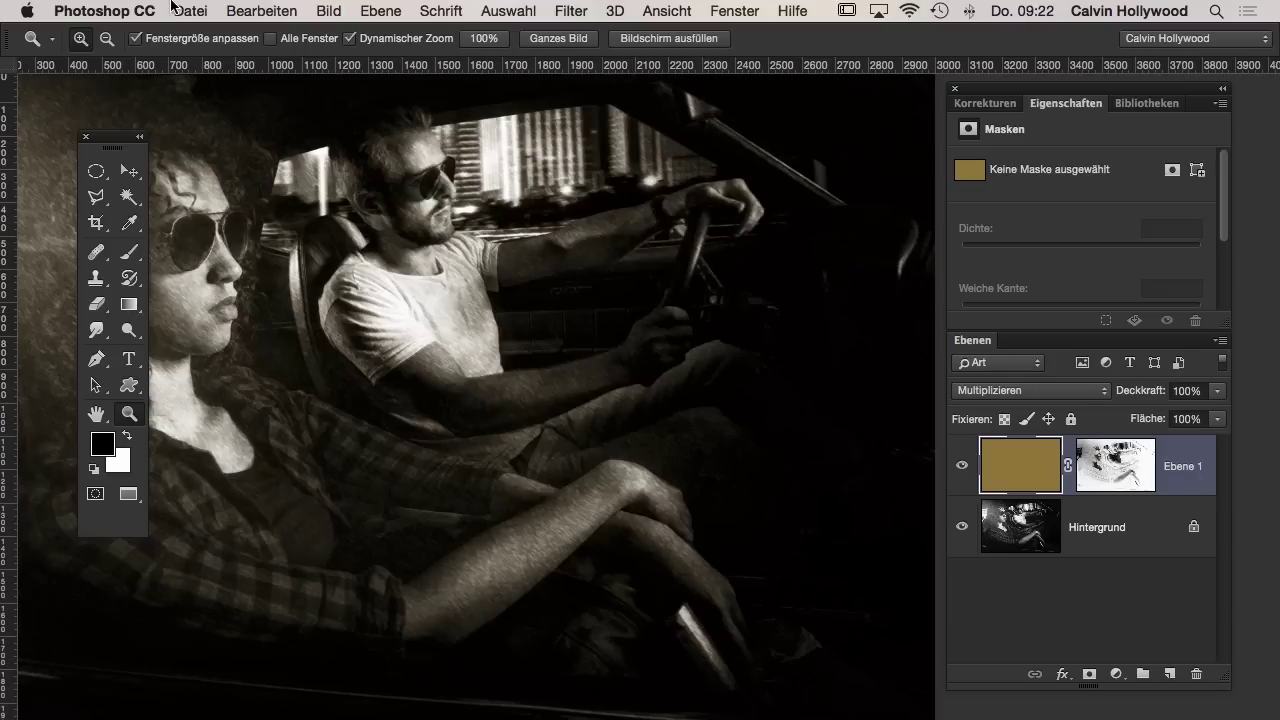
- Revert Driver.psd to its saved purple-blue version and fit the whole photo in the window
left_click(127, 14)
mouse_move(190, 11)
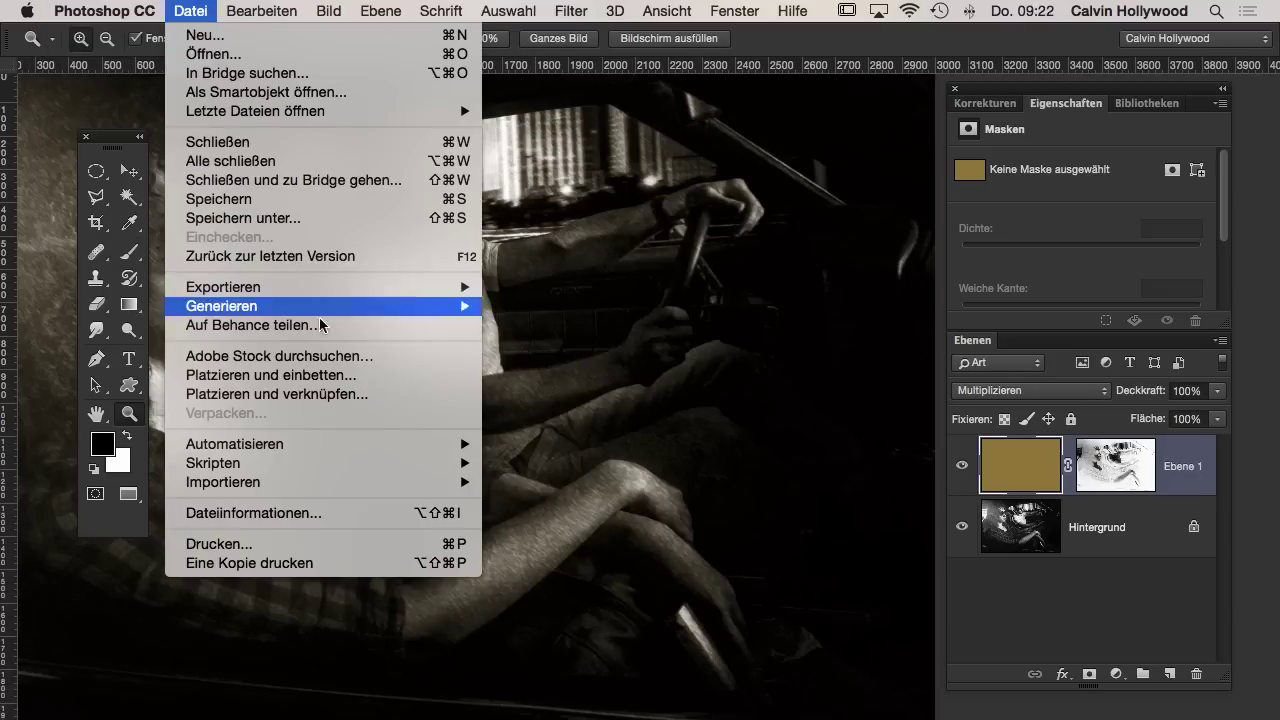
left_click(301, 257)
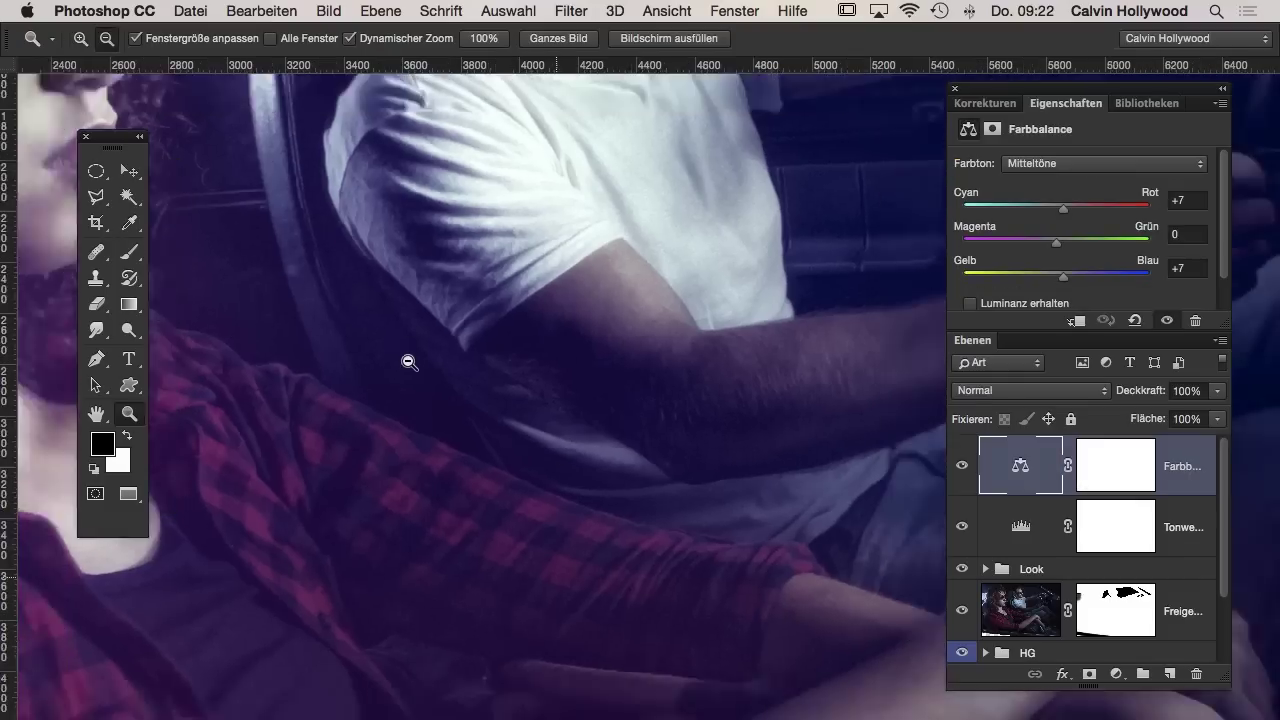
left_click(409, 362, "alt")
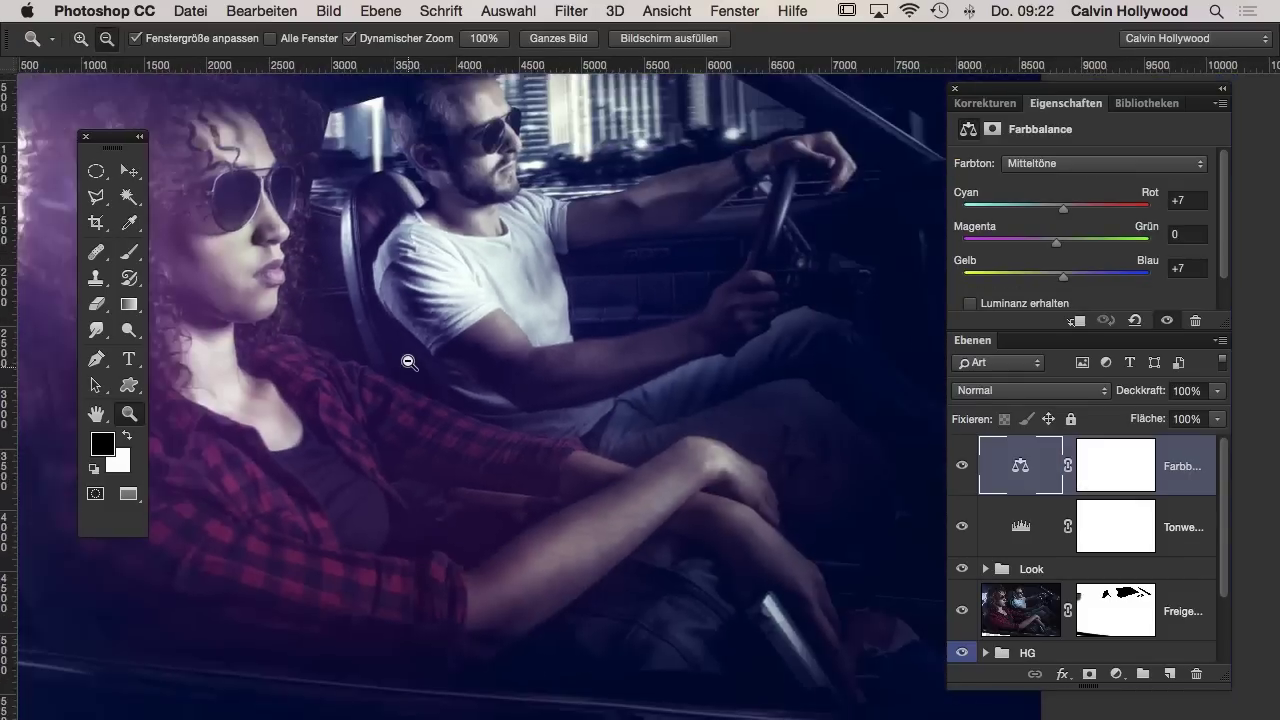
left_click(980, 102)
left_click_drag(984, 92, 974, 113)
left_click(277, 304)
mouse_move(277, 300)
left_mouse_down()
mouse_move(382, 307)
mouse_move(351, 286)
left_mouse_up()
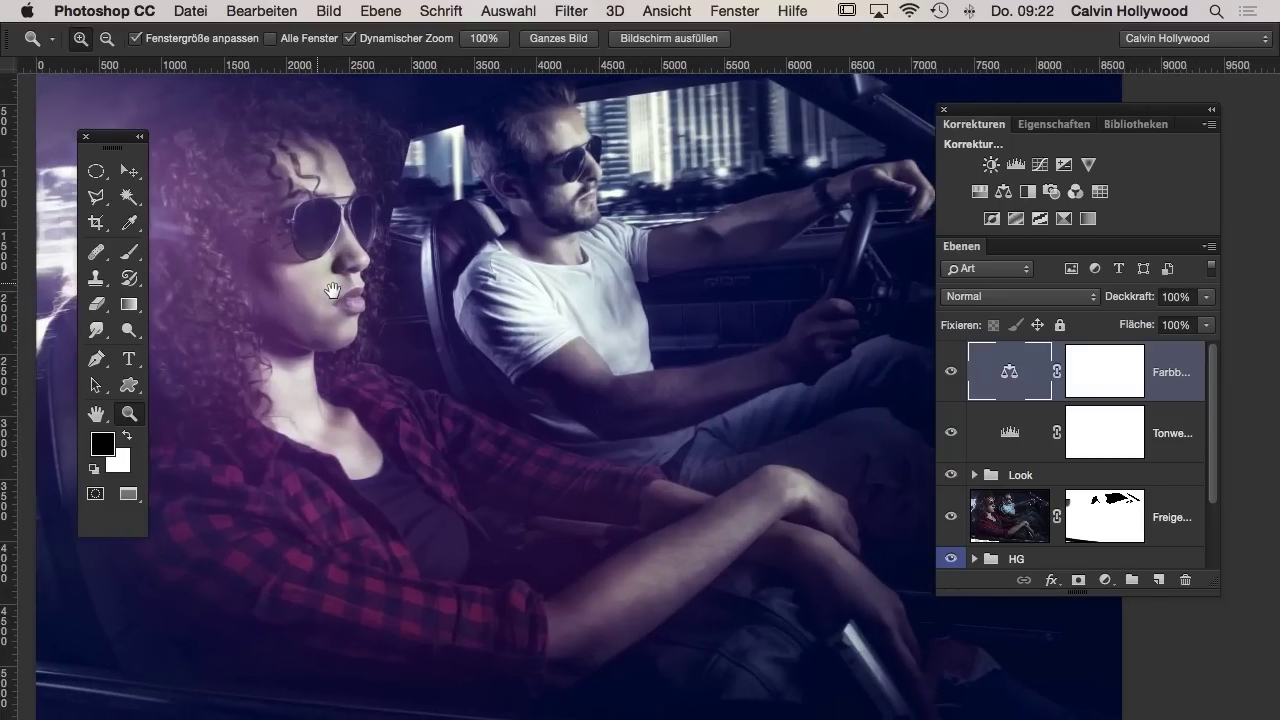
left_click(445, 292, "alt")
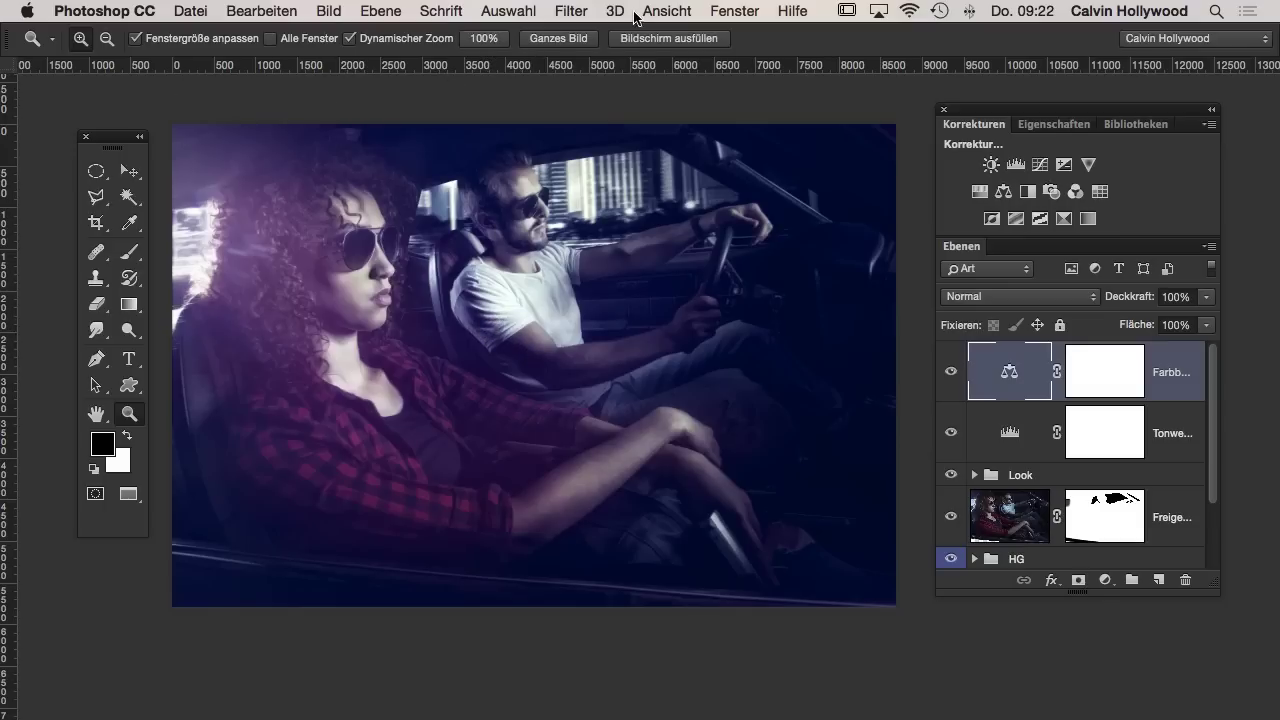
left_click(666, 11)
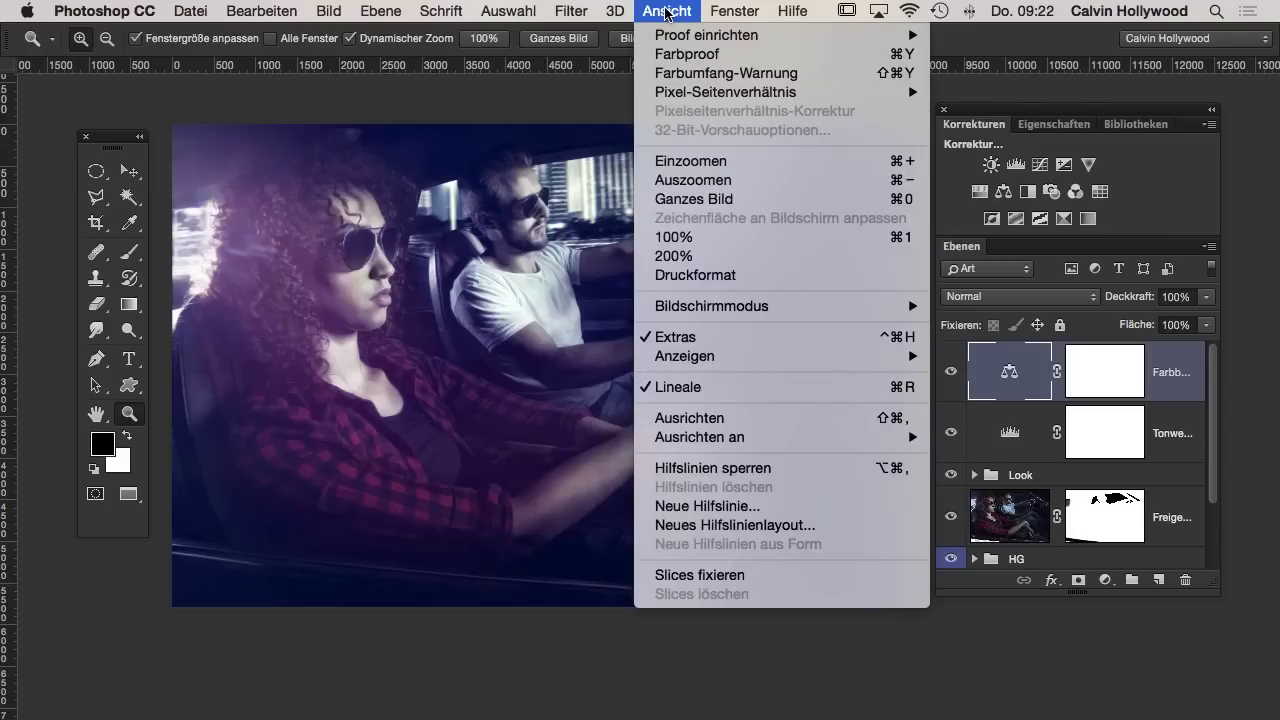
left_click(692, 506)
mouse_move(941, 520)
left_mouse_down()
mouse_move(817, 290)
mouse_move(768, 134)
left_mouse_up()
type("50")
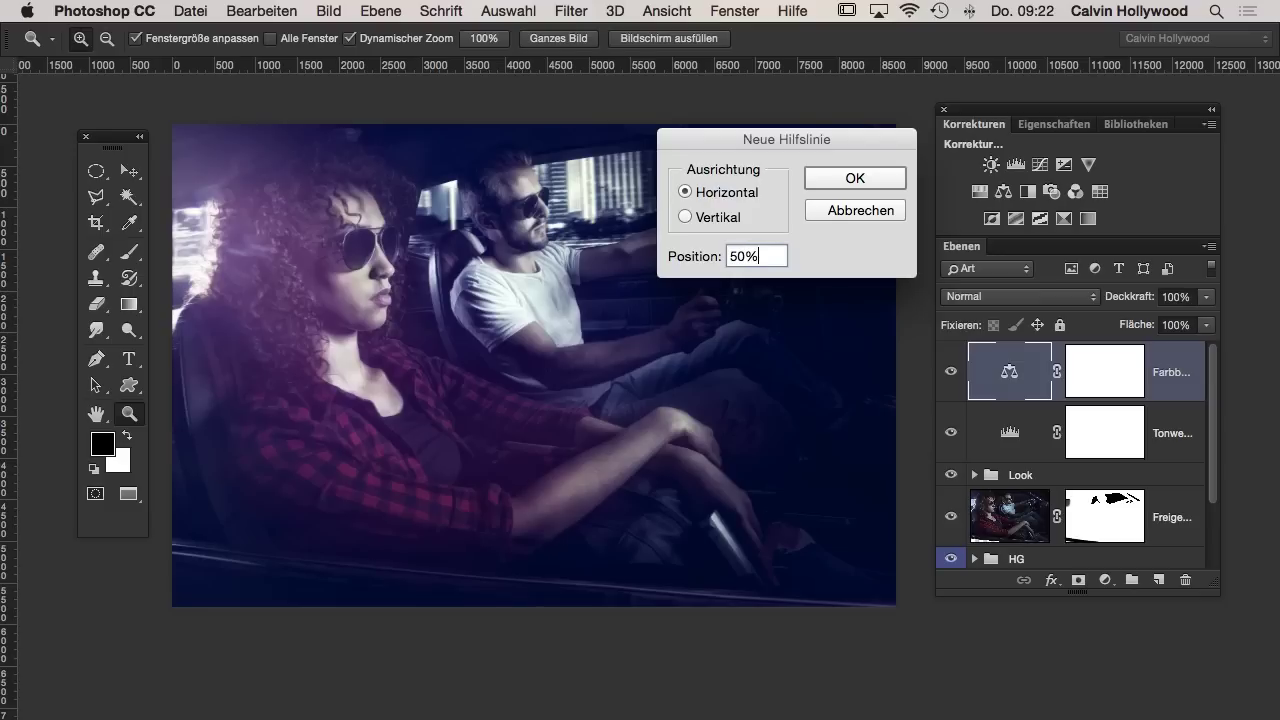
key("Return")
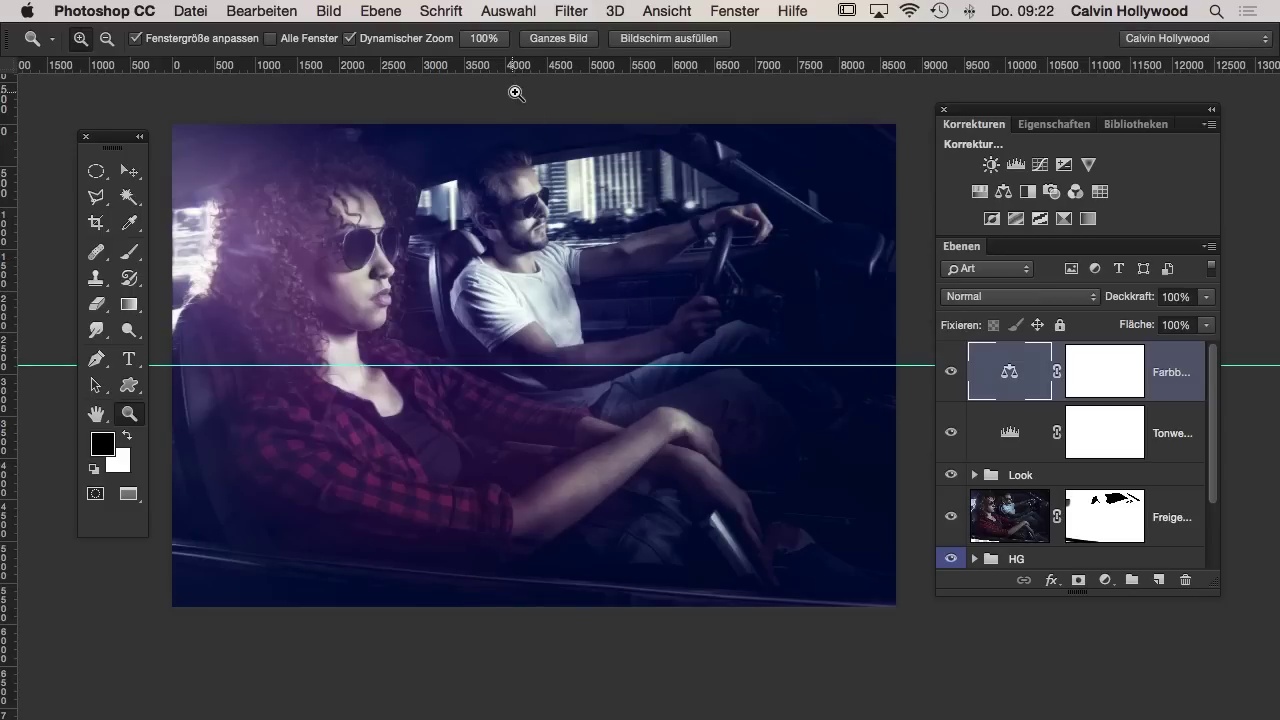
left_click(667, 12)
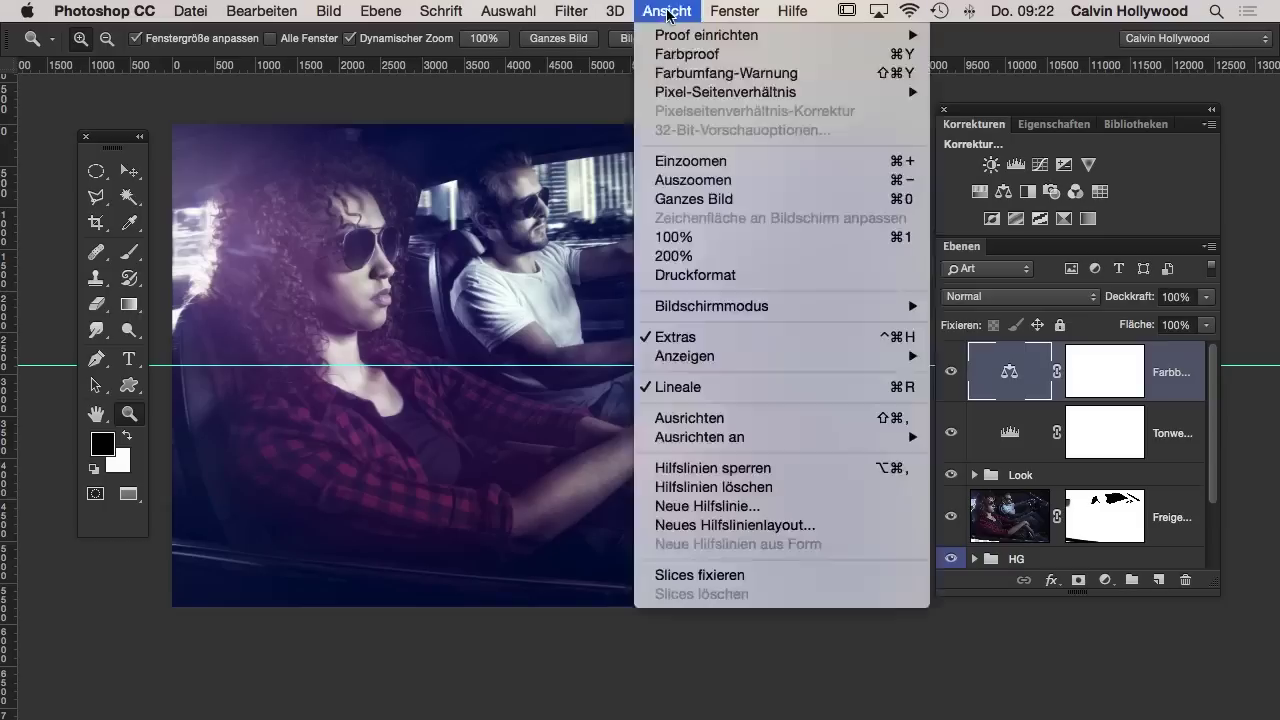
left_click(716, 509)
left_click(685, 216)
type("5")
key("Return")
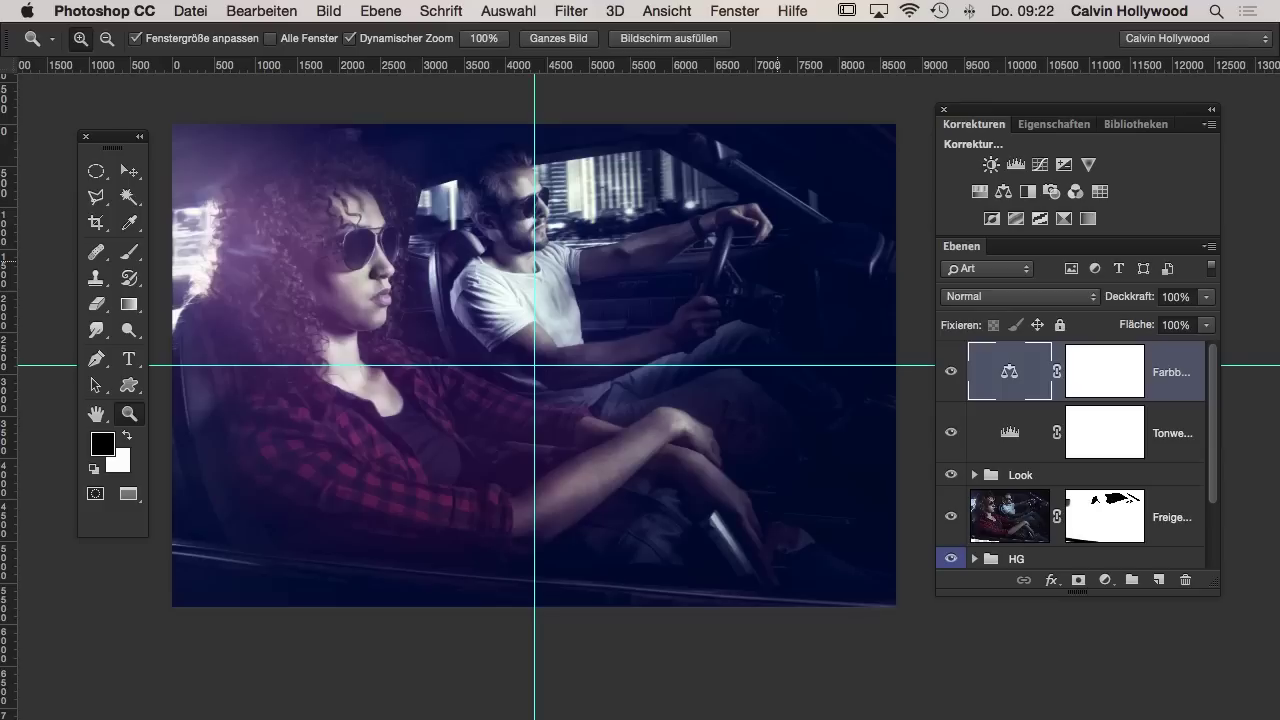
left_click(555, 387)
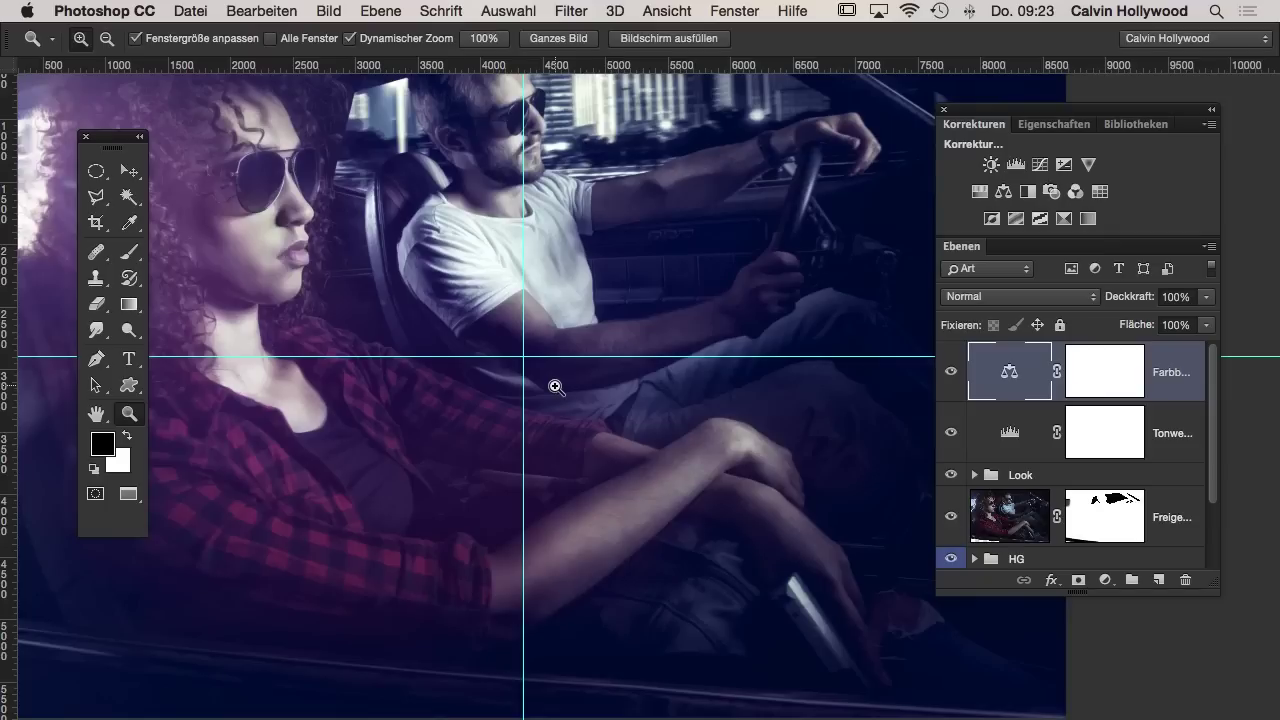
left_click(571, 354, "alt")
left_click_drag(571, 354, 691, 343)
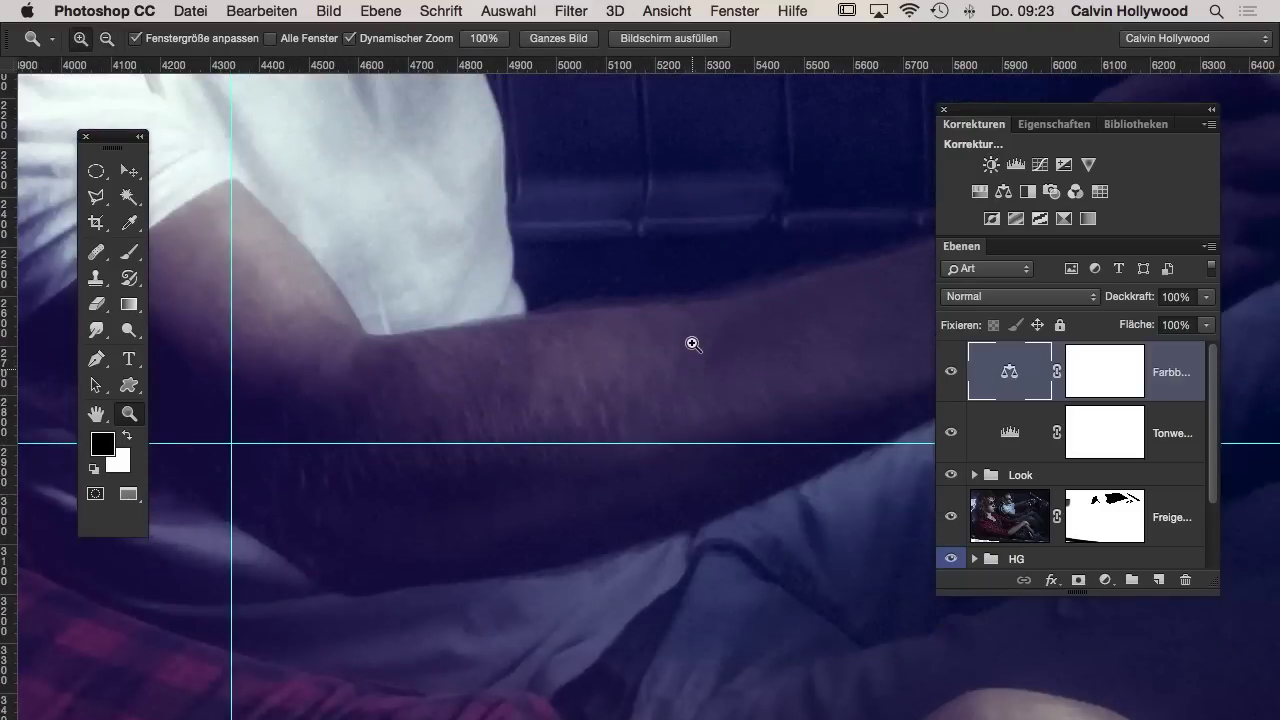
left_click(373, 362, "alt")
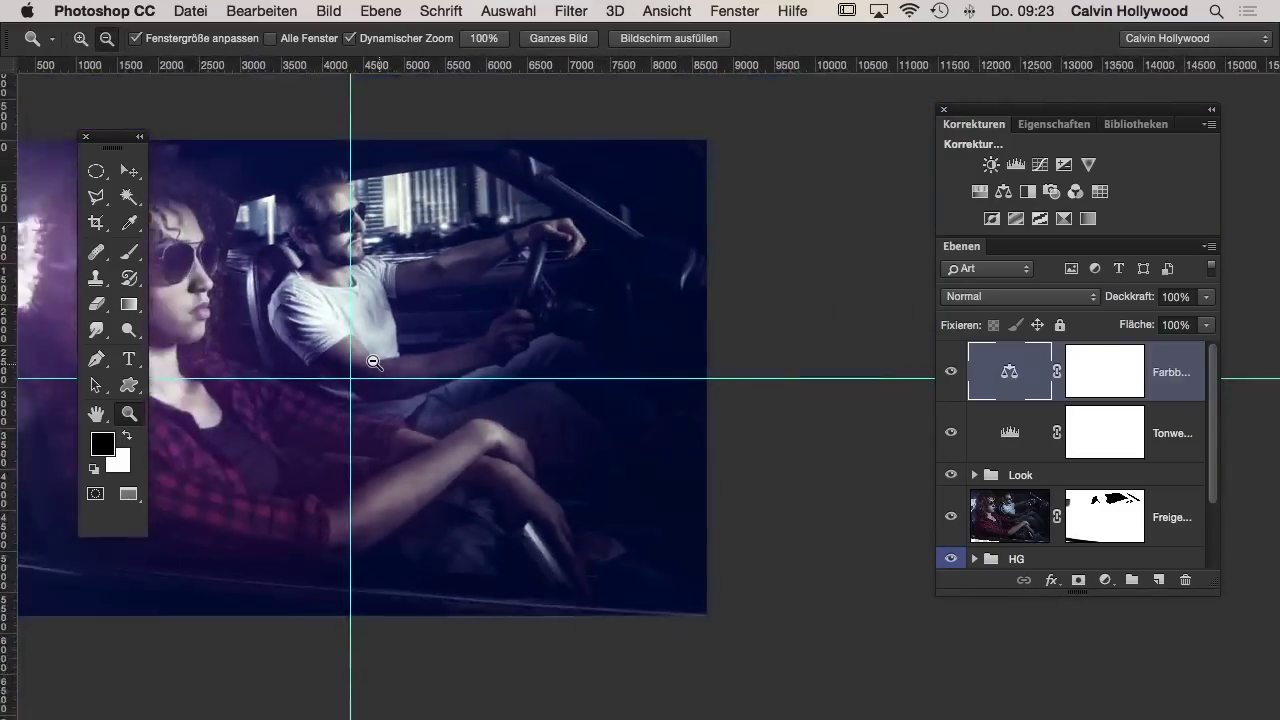
left_click_drag(414, 358, 707, 290)
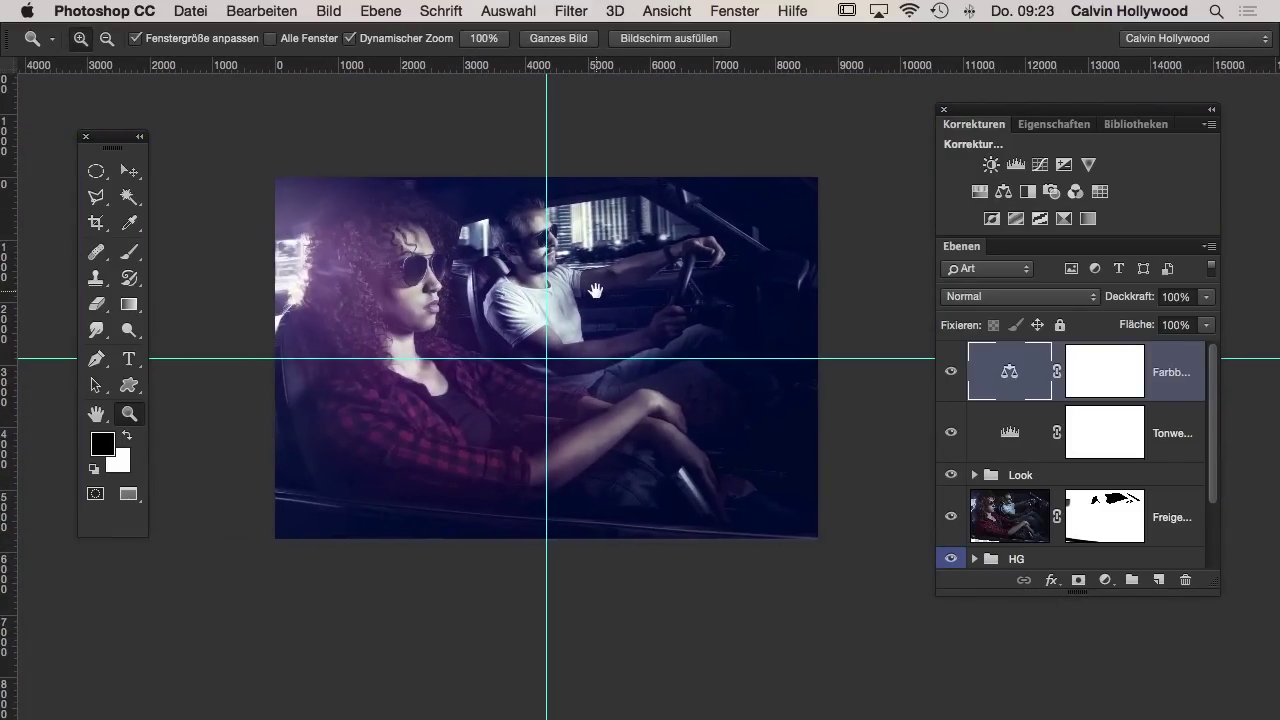
key("super+alt+z")
key("super+alt+z")
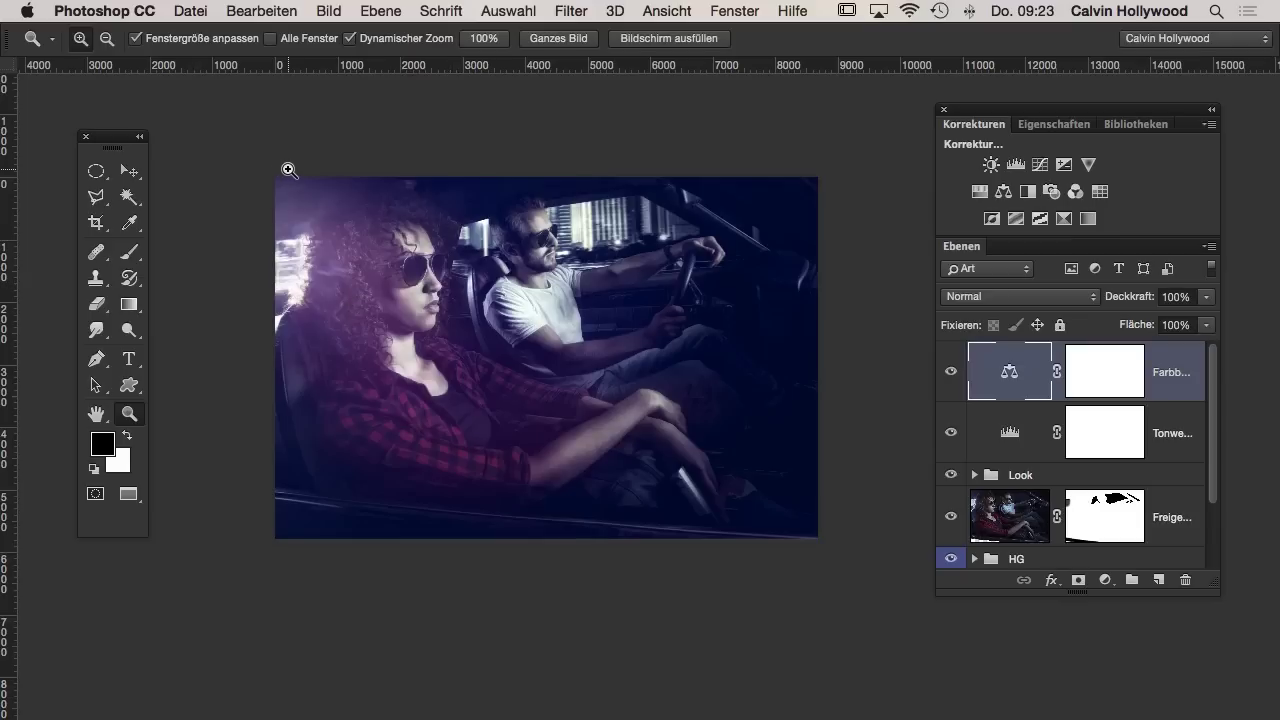
left_click(600, 379)
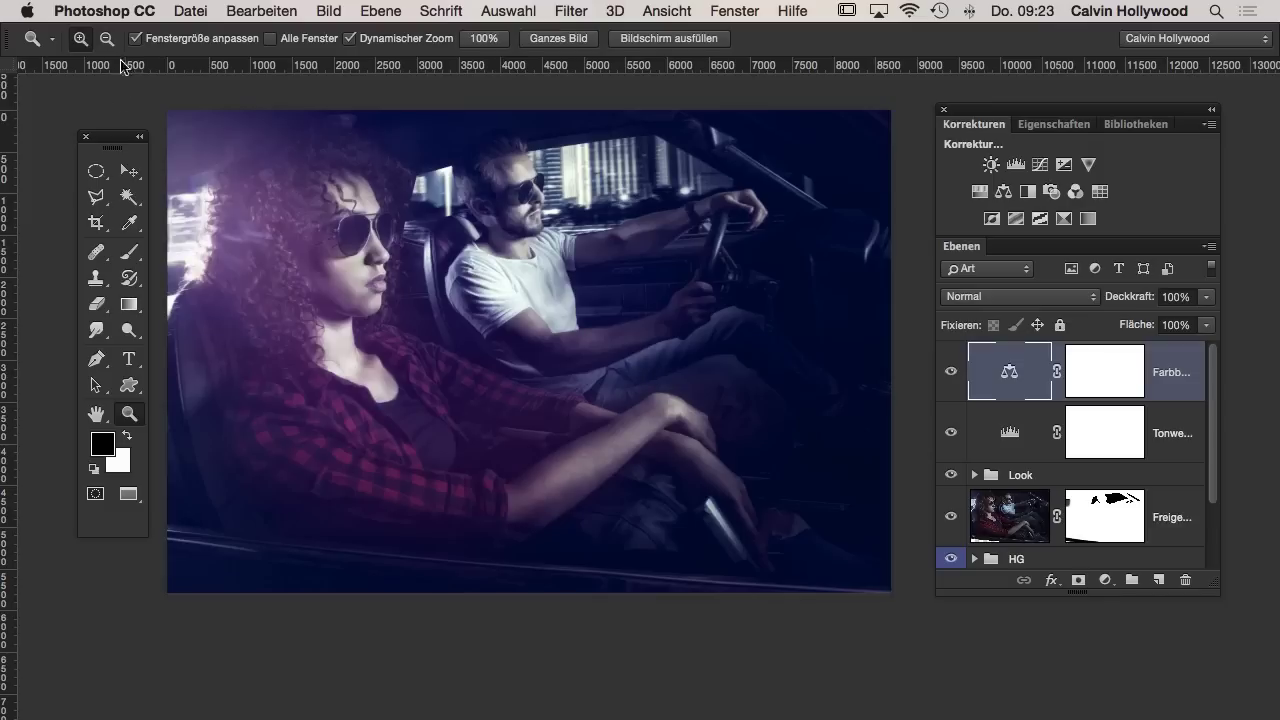
left_click(96, 13)
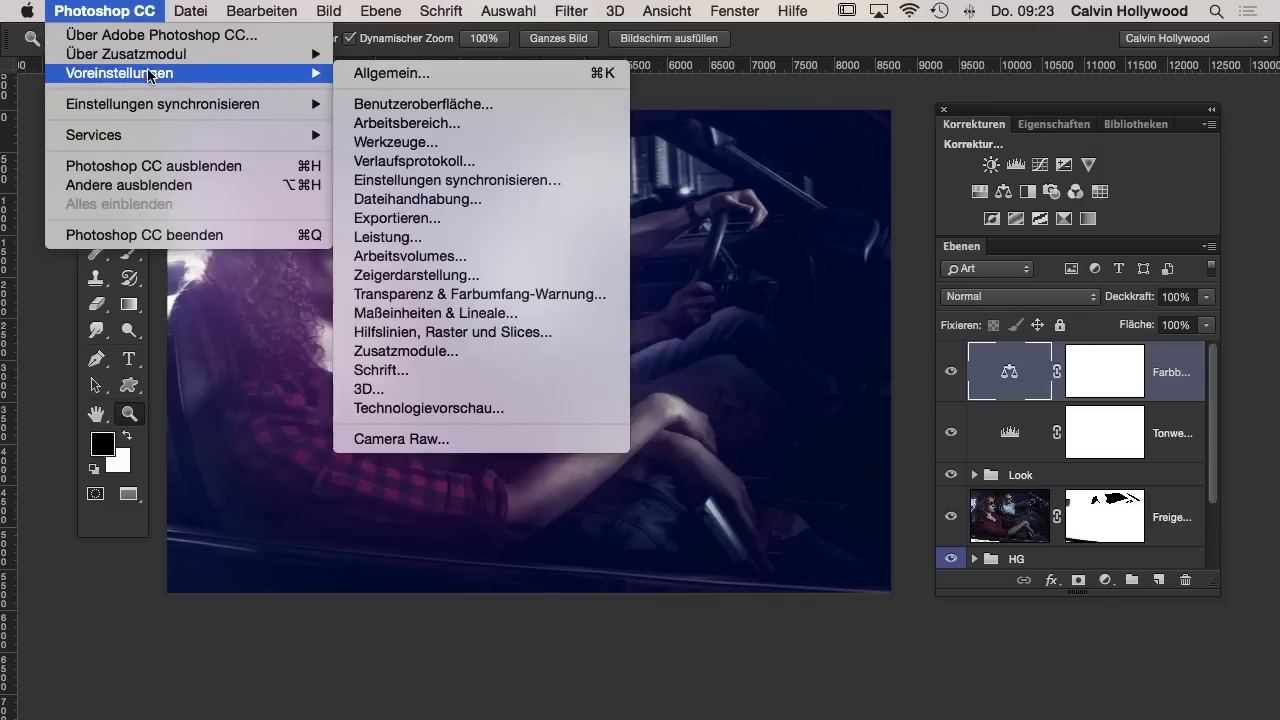
mouse_move(120, 73)
left_click(442, 110)
left_click_drag(521, 60, 514, 109)
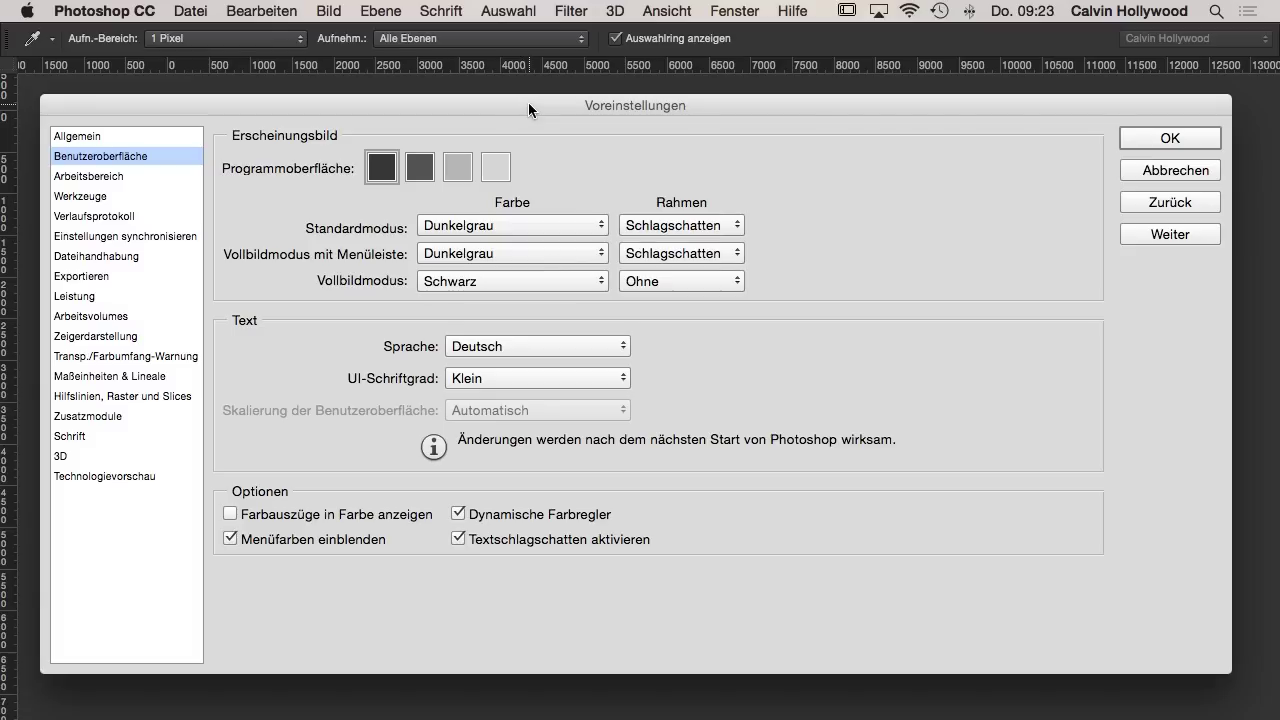
left_click(388, 179)
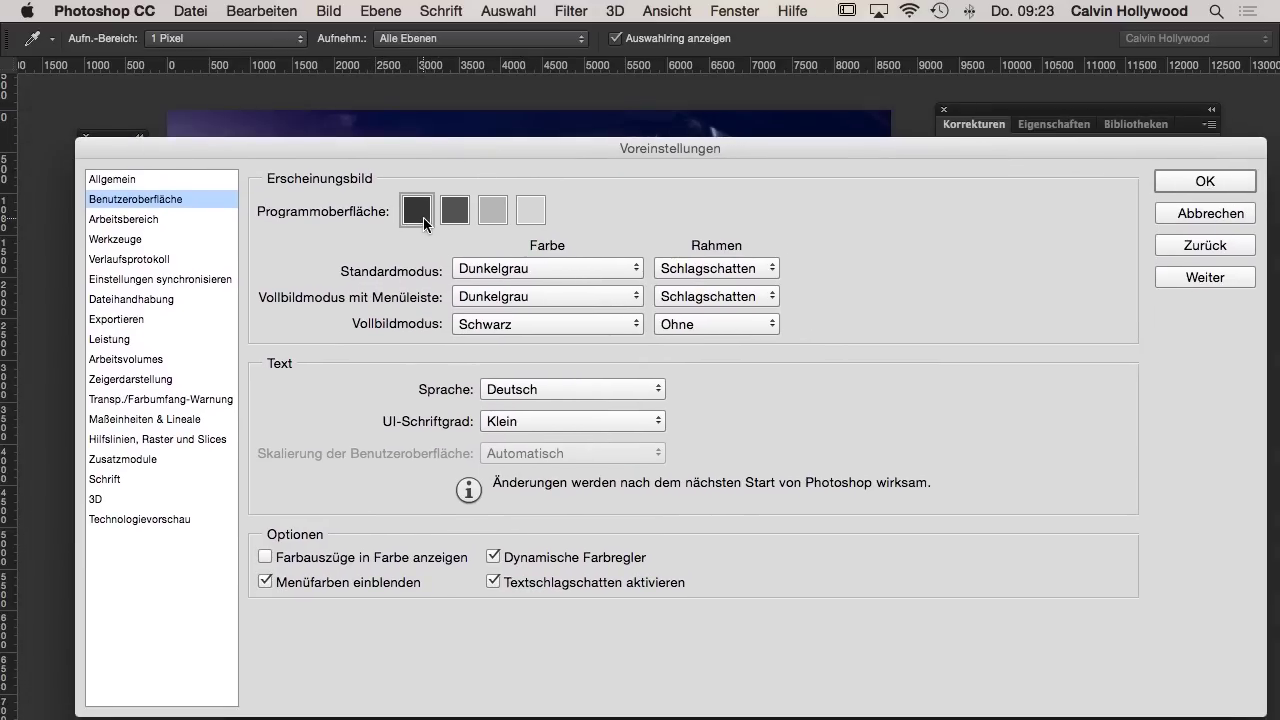
left_click(423, 220, "alt+shift")
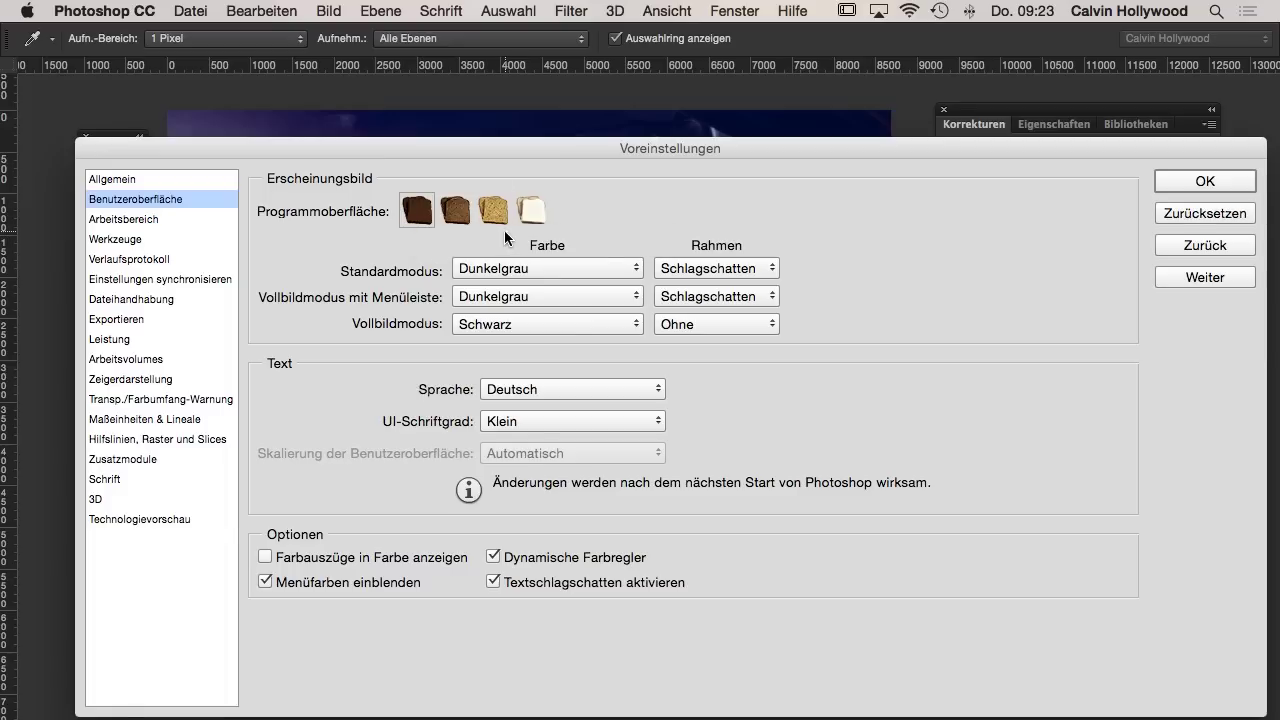
left_click(415, 213, "alt+shift")
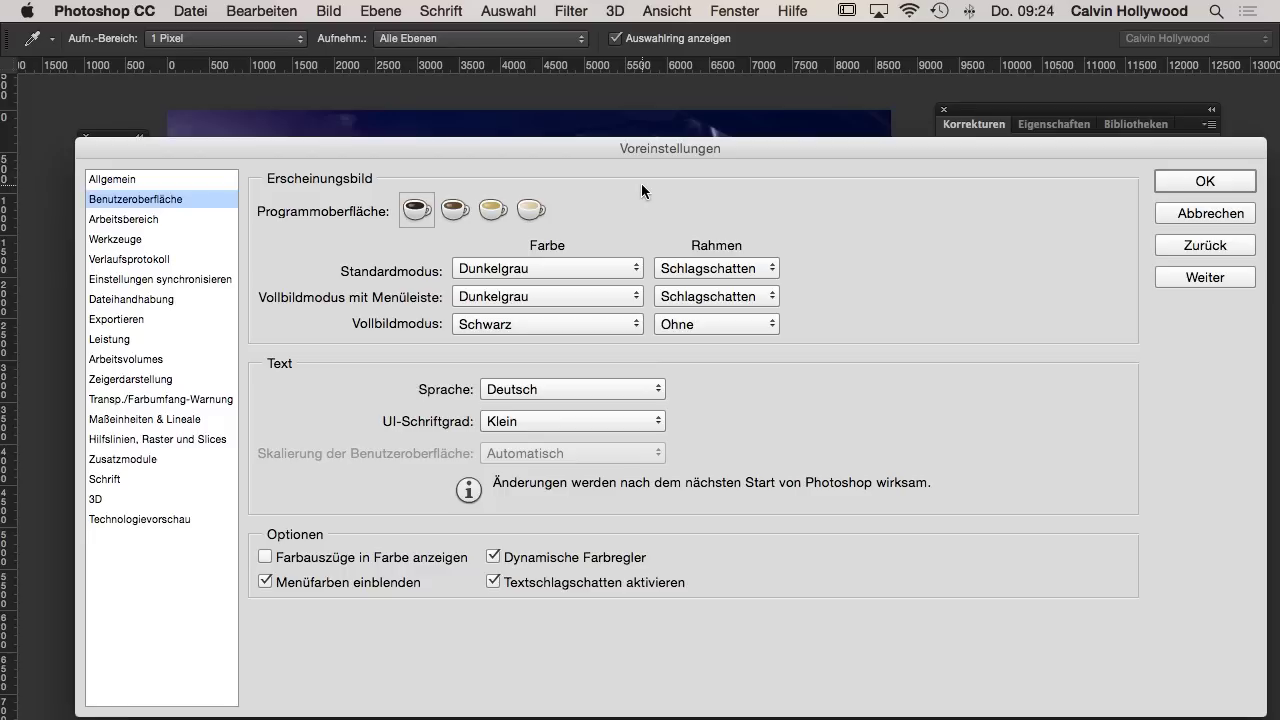
left_click_drag(607, 148, 572, 88)
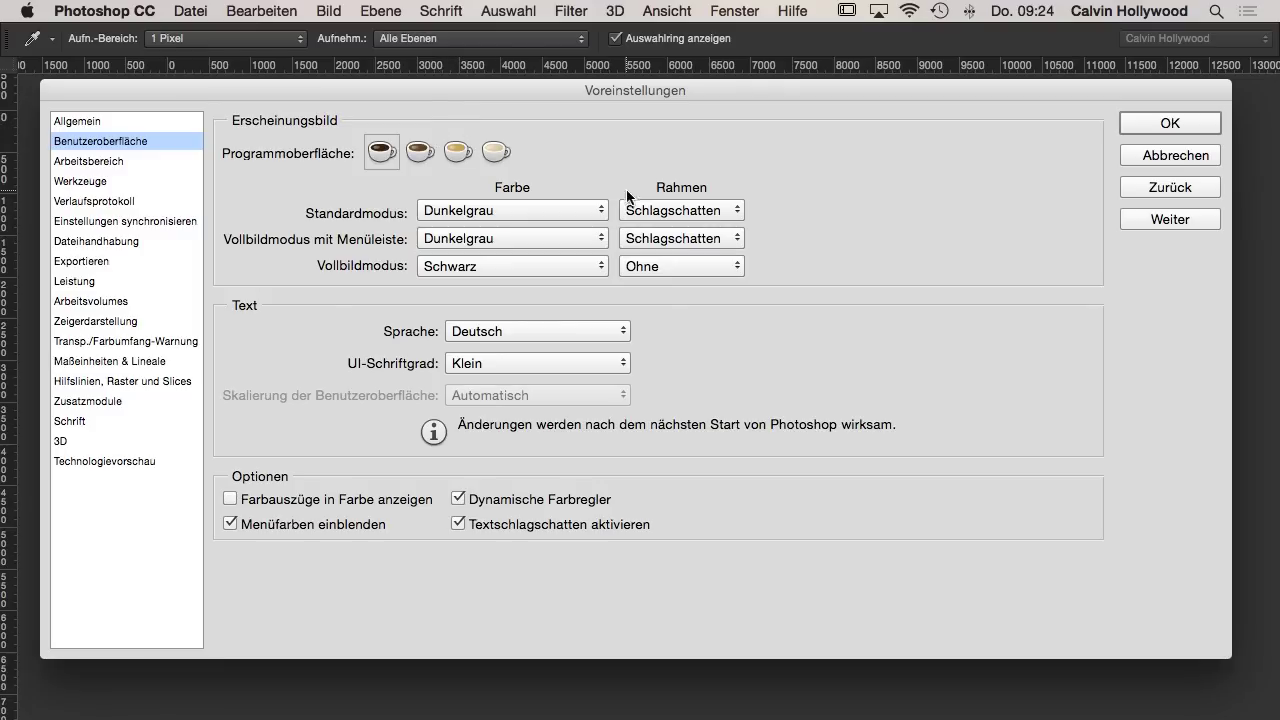
left_click(381, 152, "alt")
left_click(385, 155, "alt")
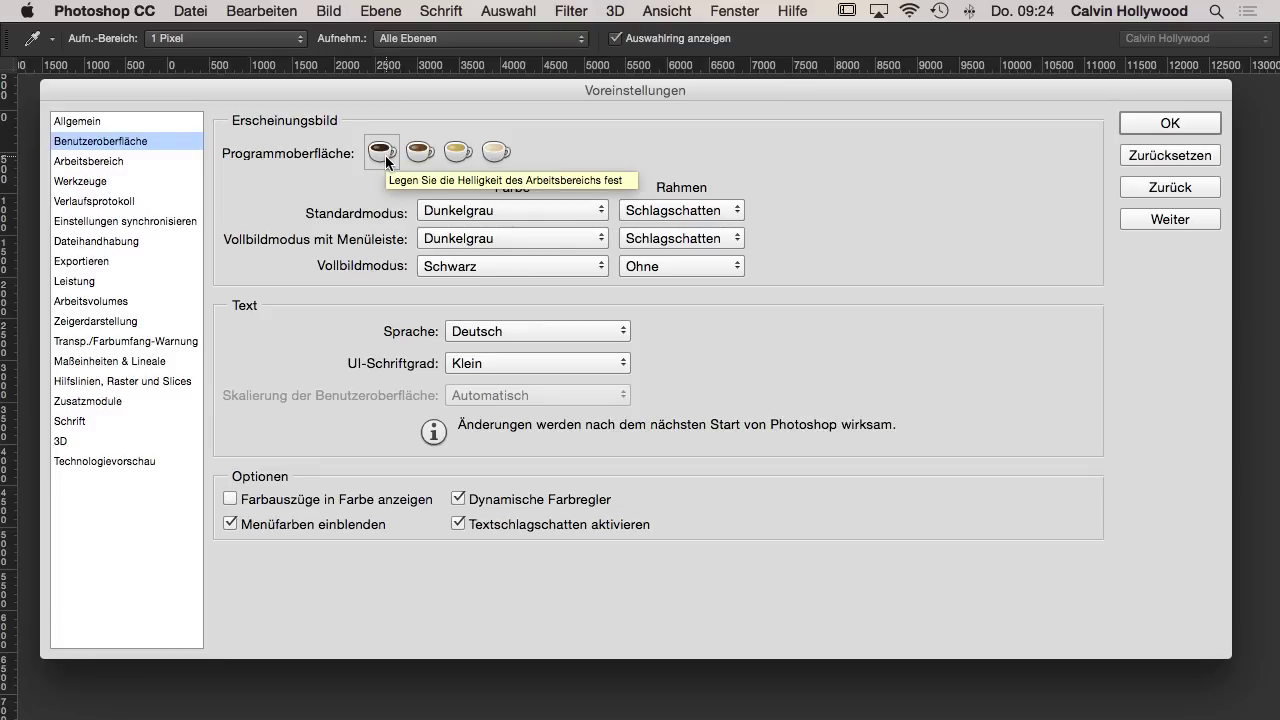
left_click(385, 155, "alt")
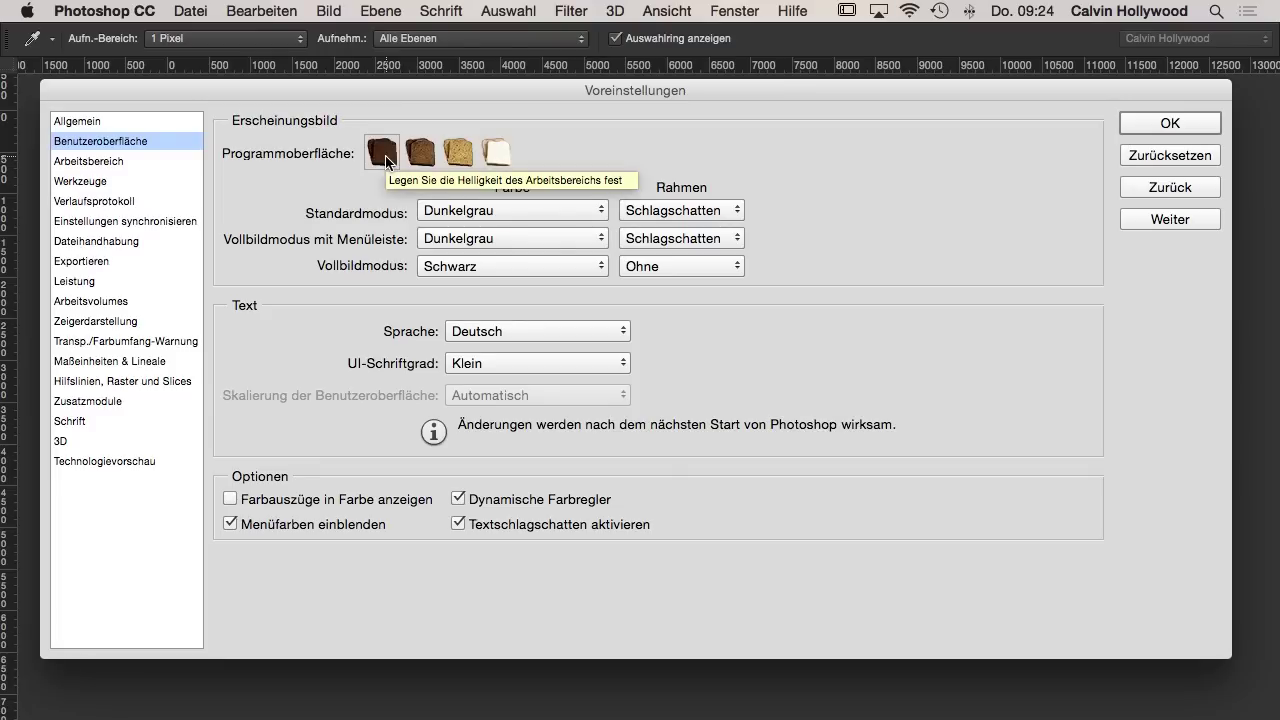
mouse_move(526, 85)
left_mouse_down()
mouse_move(501, 255)
mouse_move(517, 102)
left_mouse_up()
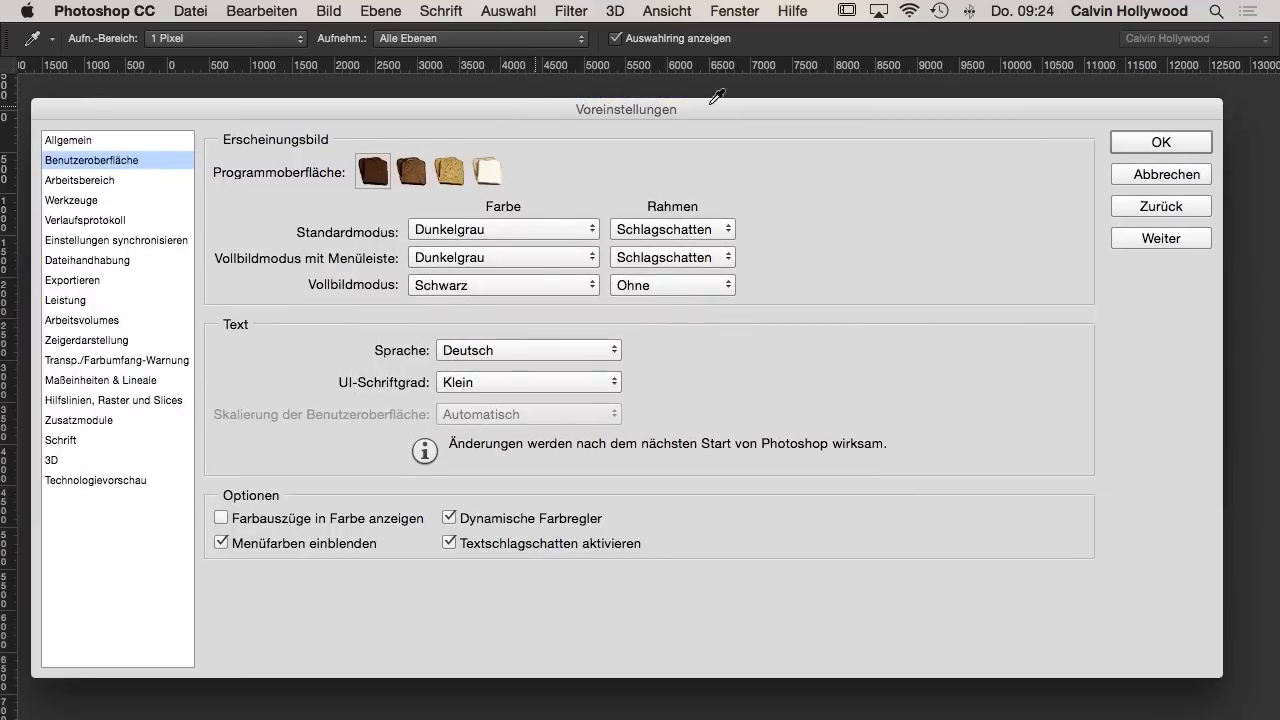
left_click(411, 172)
left_click_drag(321, 110, 865, 204)
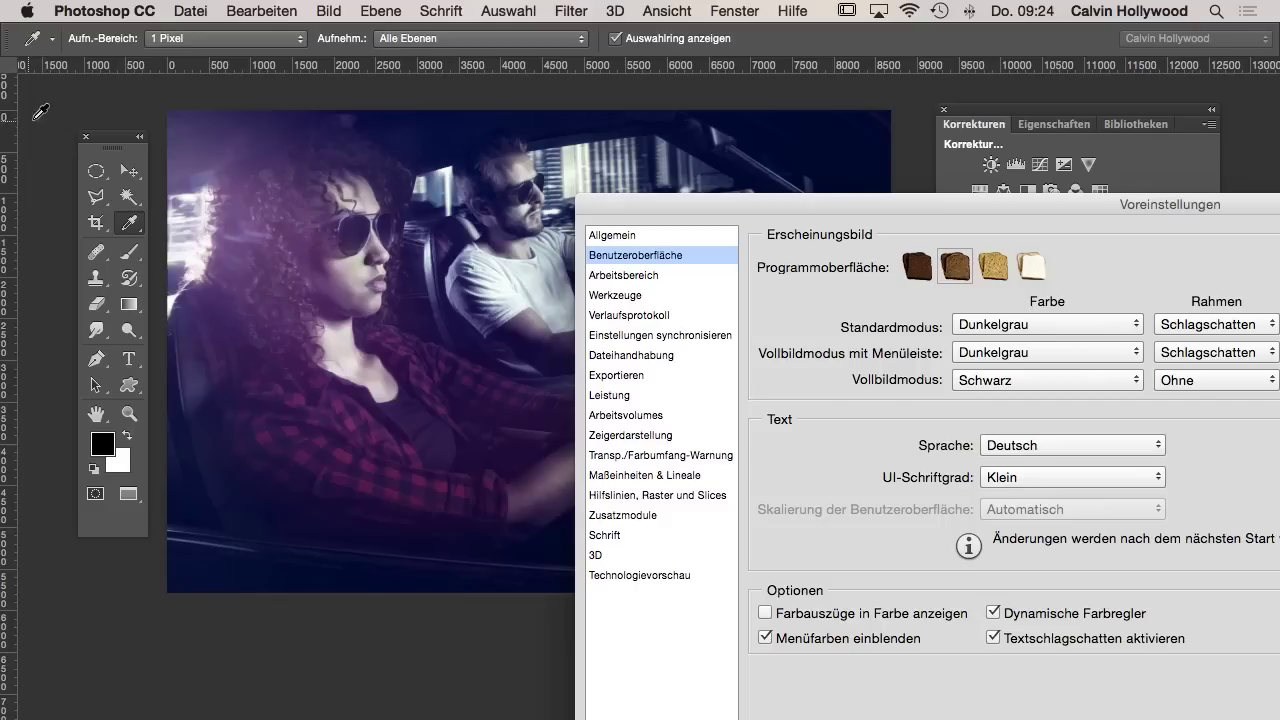
left_click(1038, 267)
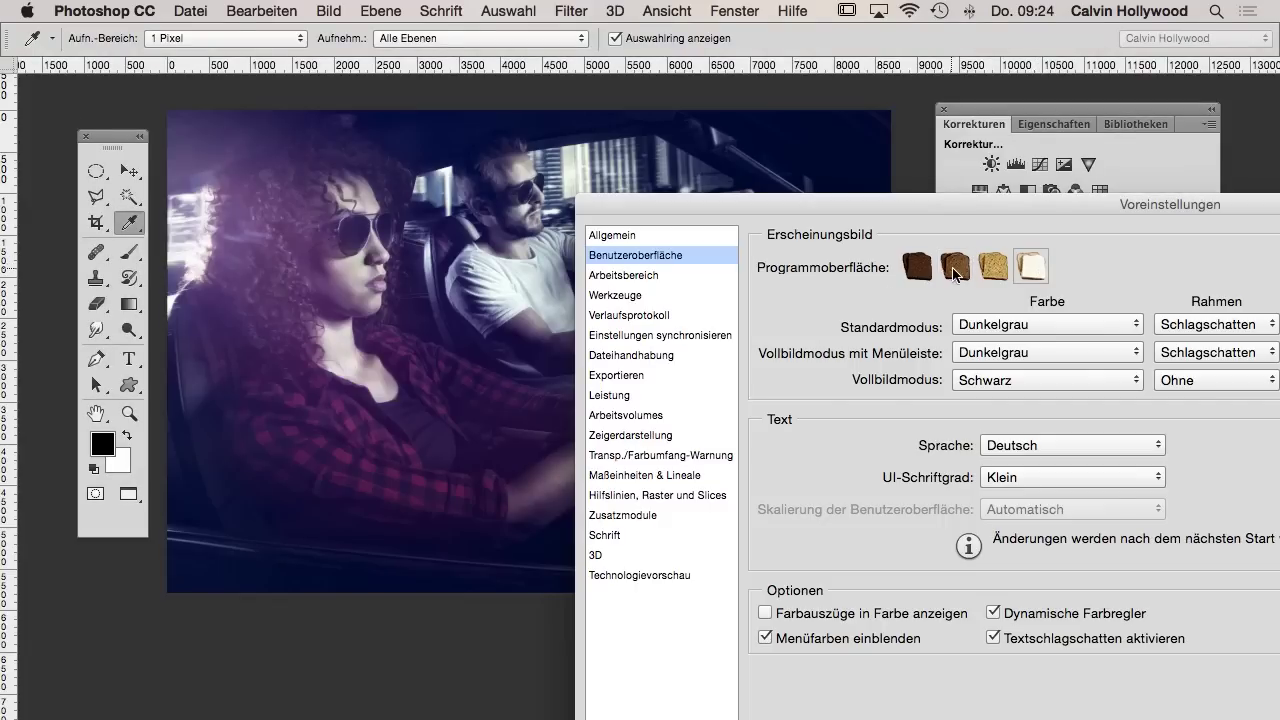
left_click(913, 272)
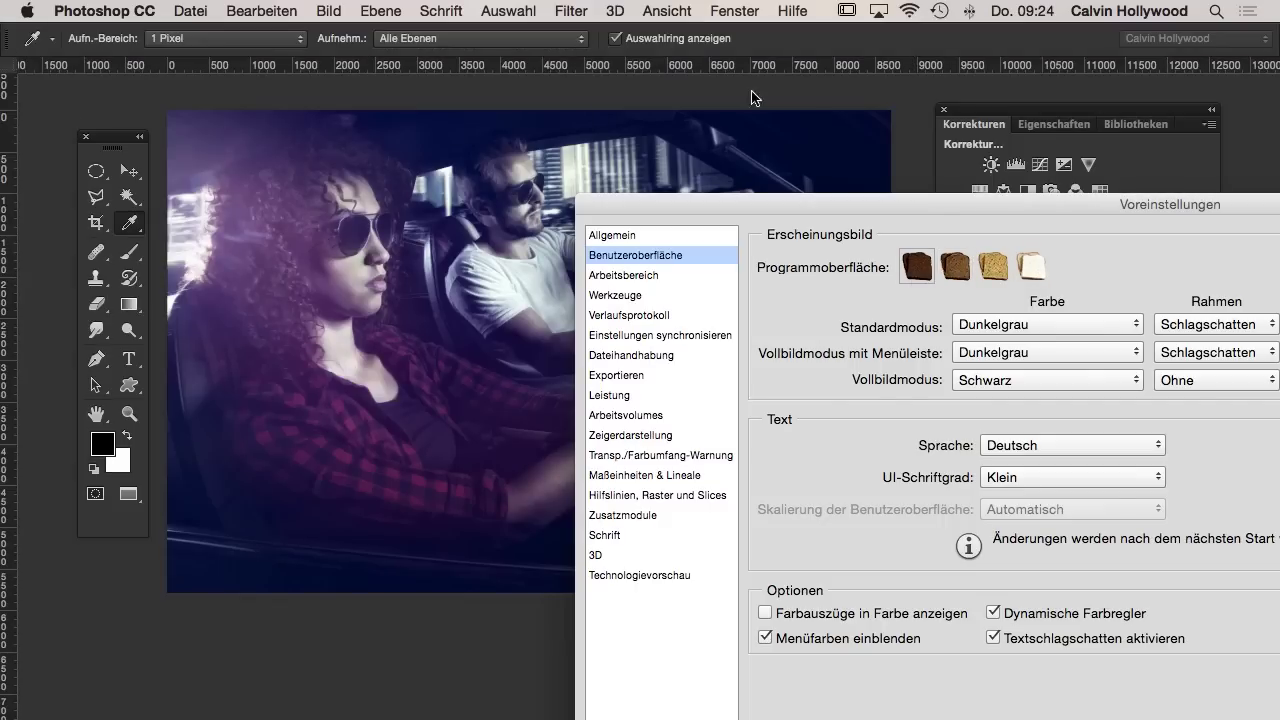
left_click_drag(1038, 205, 527, 159)
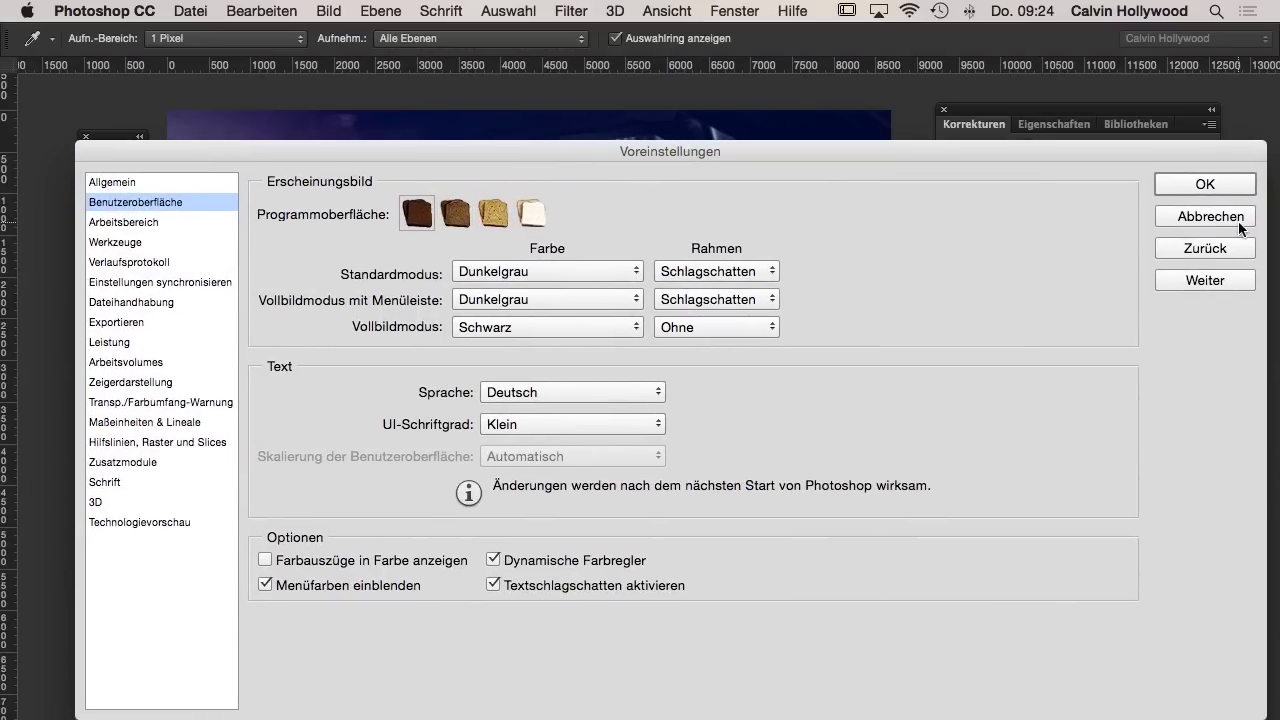
left_click(1232, 223)
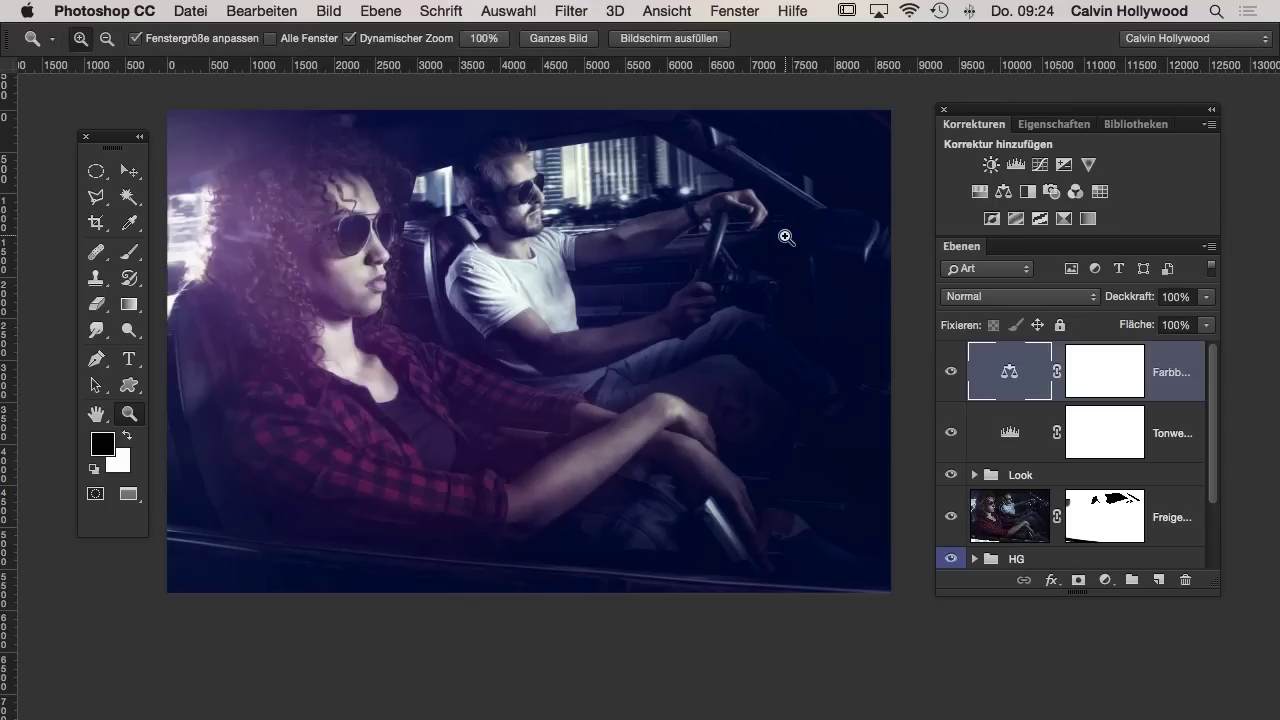